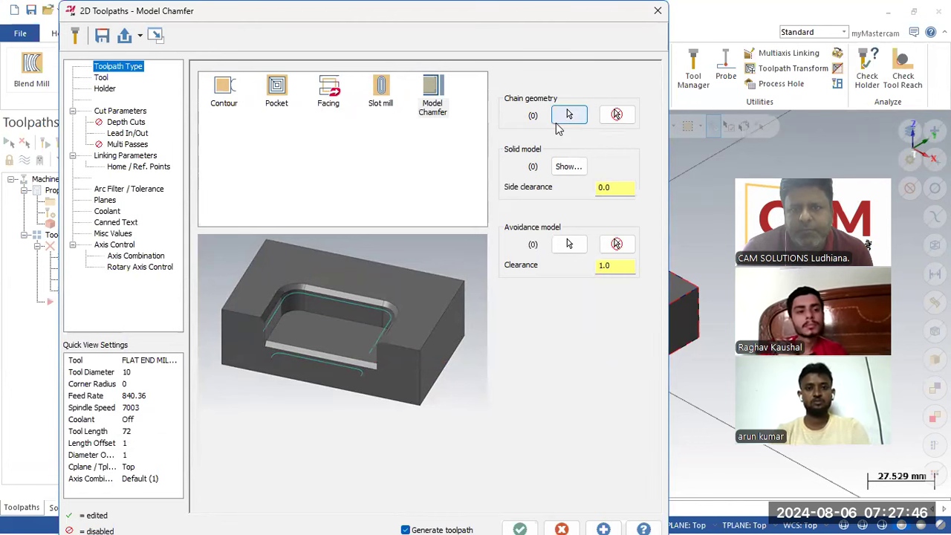
- Chain the top edge loops of the back and left pockets as the model chamfer geometry
{"action": "left_click", "coordinate": [567, 116]}
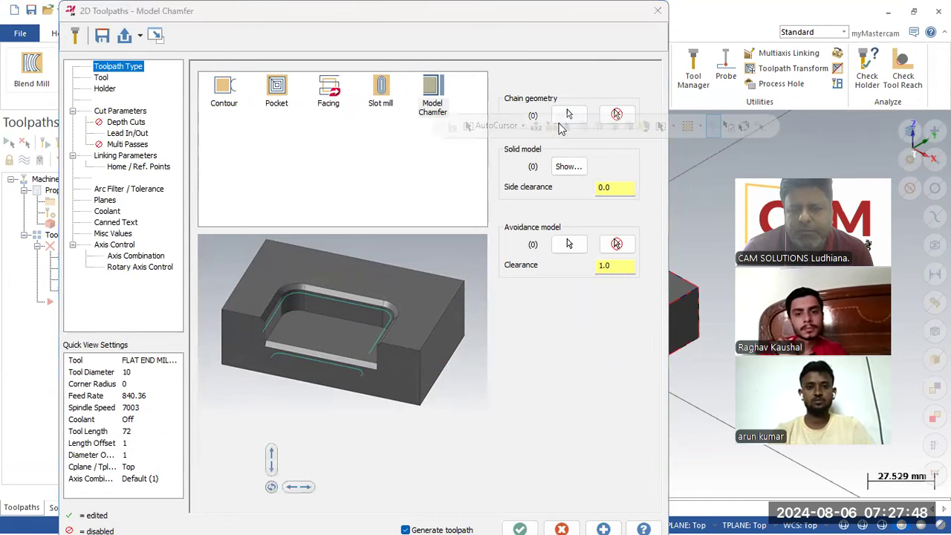
{"action": "left_click", "coordinate": [464, 235]}
{"action": "left_click", "coordinate": [429, 272]}
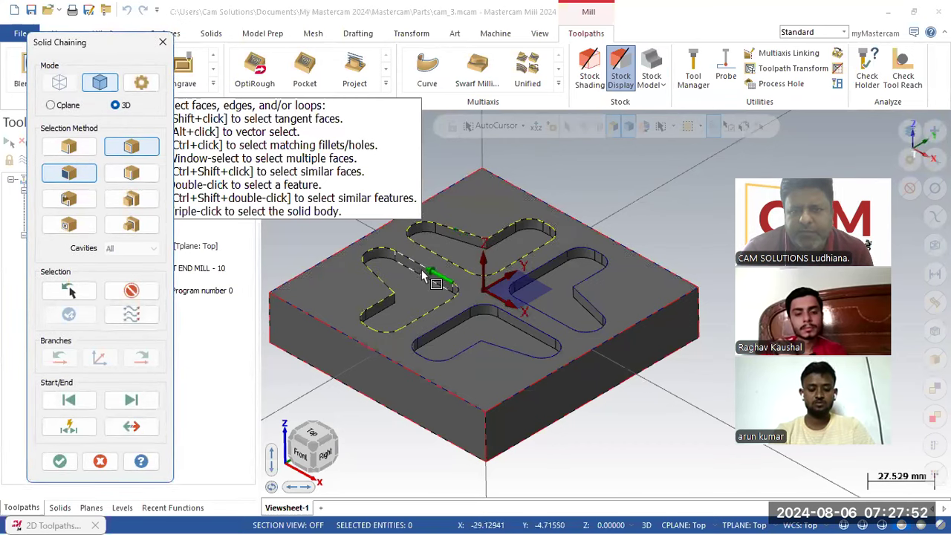
{"action": "left_click", "coordinate": [59, 461]}
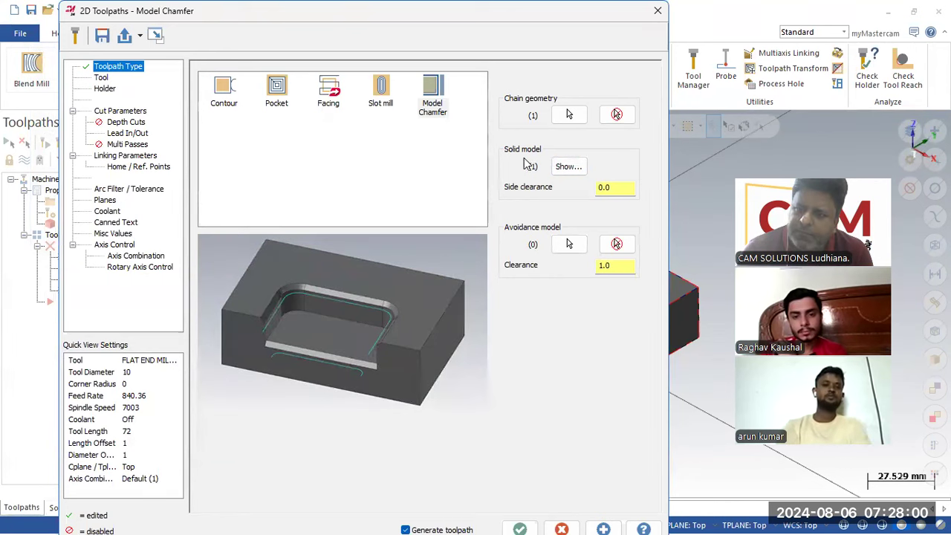
- Pick the CHAMFER MILL 10/90DEG from the Mill_mm tool library as the cutting tool
{"action": "left_click", "coordinate": [101, 78]}
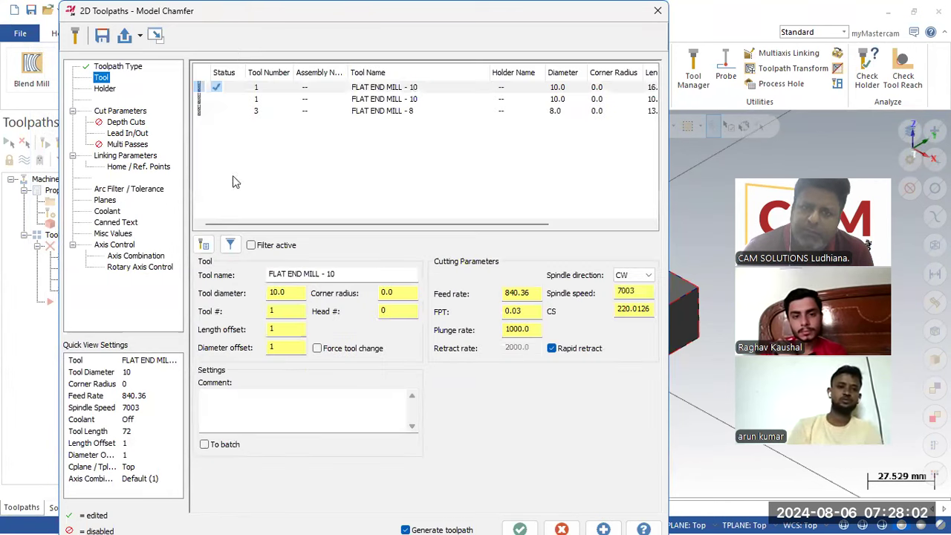
{"action": "left_click", "coordinate": [204, 248]}
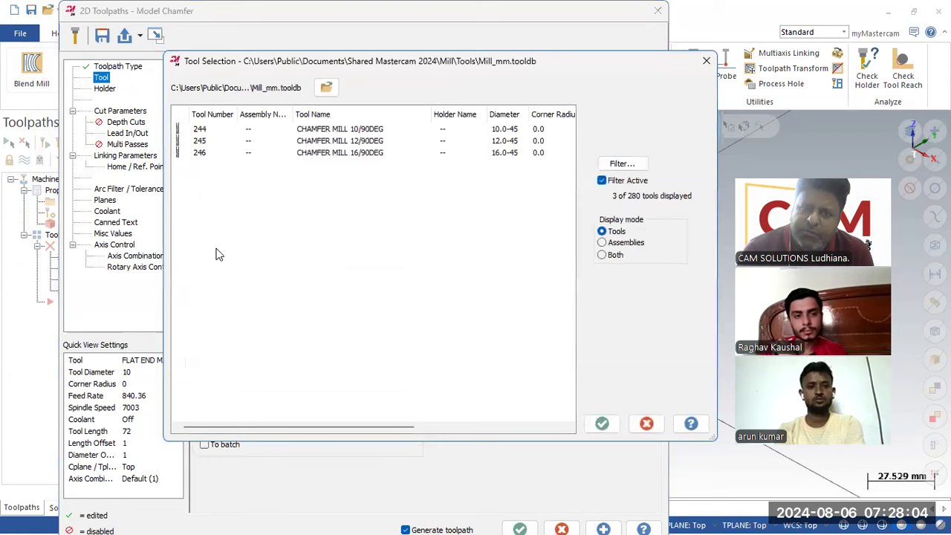
{"action": "left_click", "coordinate": [360, 134]}
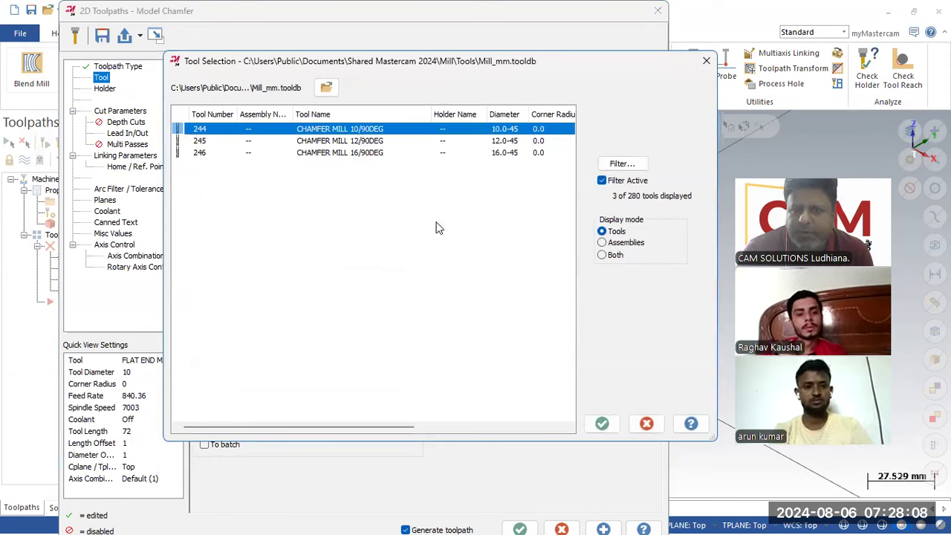
{"action": "left_click", "coordinate": [602, 422]}
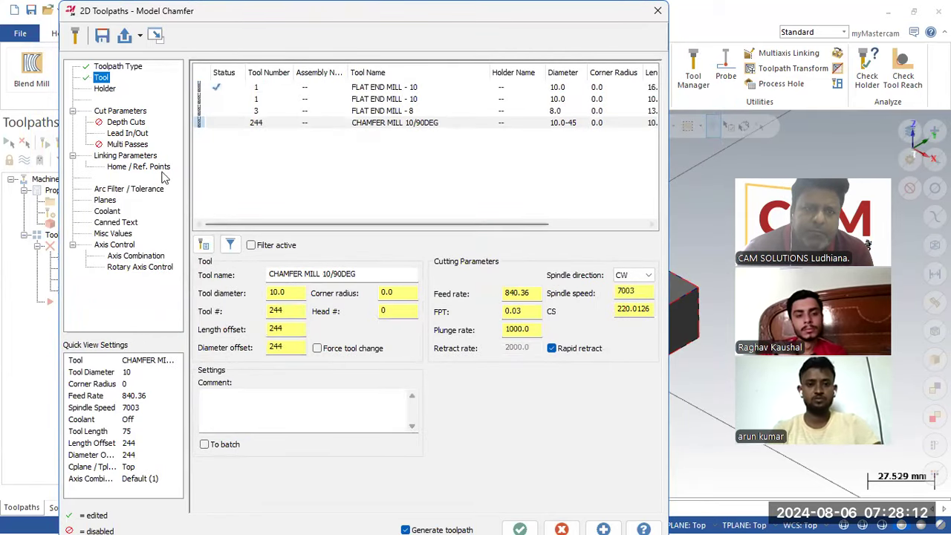
- Review the cut, depth cut and linking parameters, and generate the model chamfer toolpath
{"action": "left_click", "coordinate": [121, 111]}
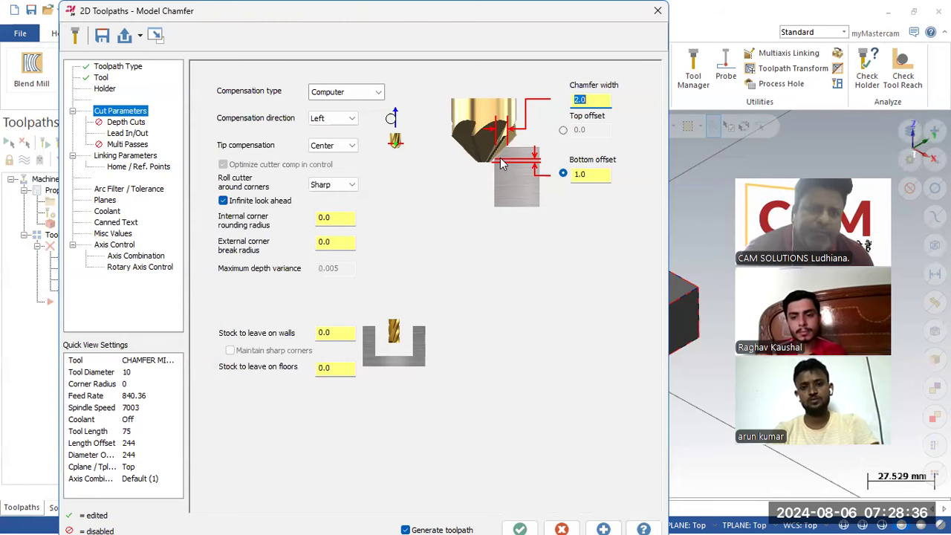
{"action": "left_click", "coordinate": [120, 123]}
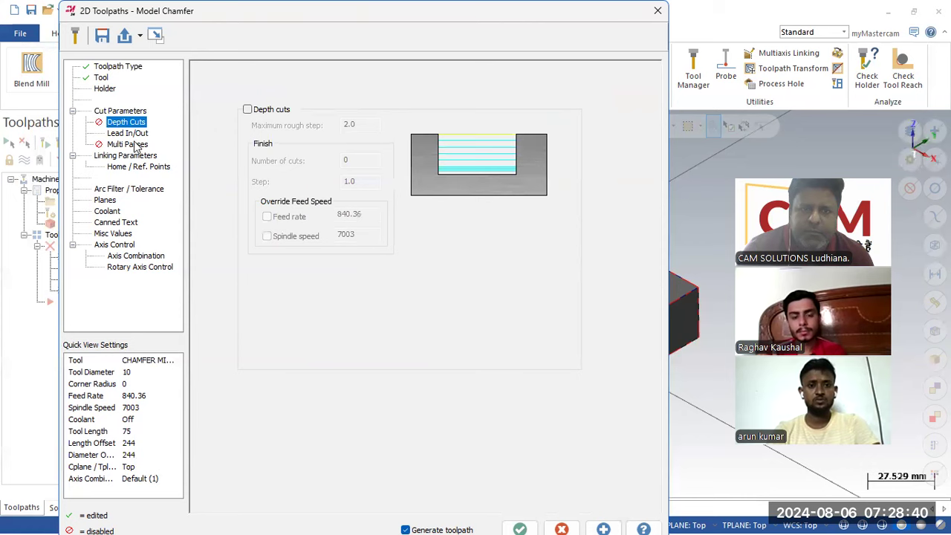
{"action": "left_click", "coordinate": [123, 156]}
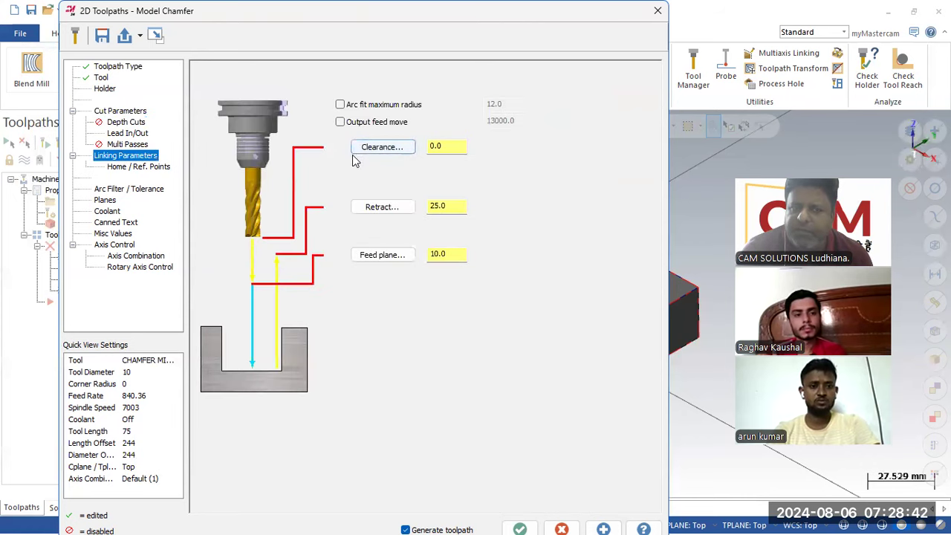
{"action": "left_click", "coordinate": [519, 526]}
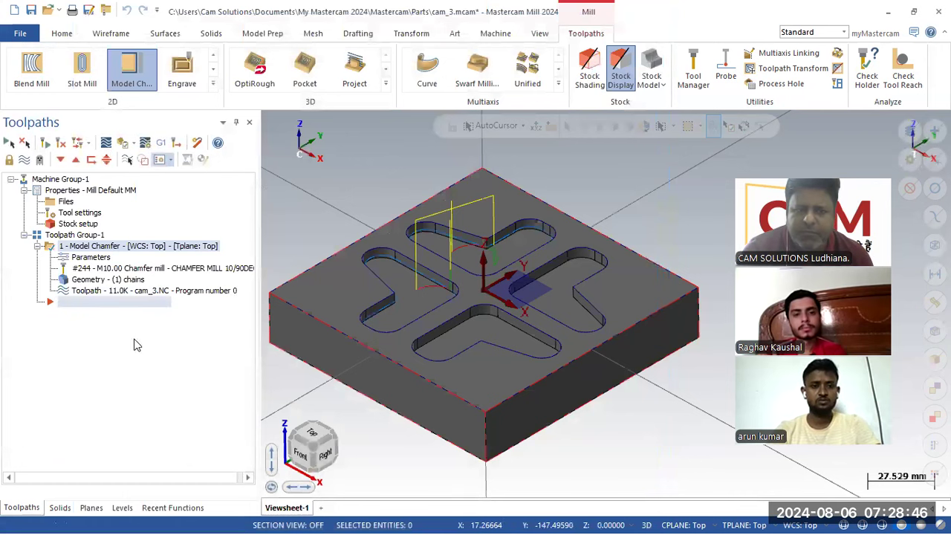
- Backplot the model chamfer toolpath and examine the tool motion around the two pockets from several angles
{"action": "left_click", "coordinate": [125, 294]}
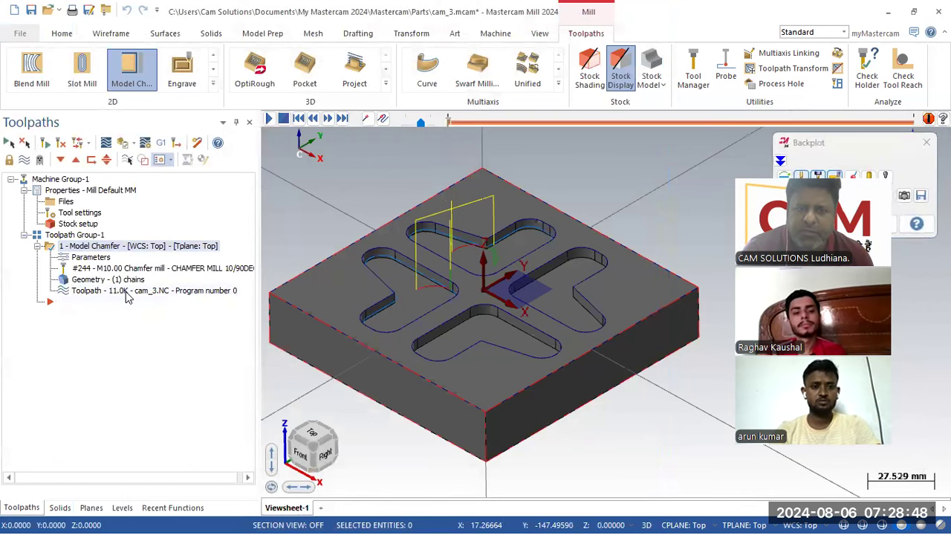
{"action": "left_click", "coordinate": [268, 119]}
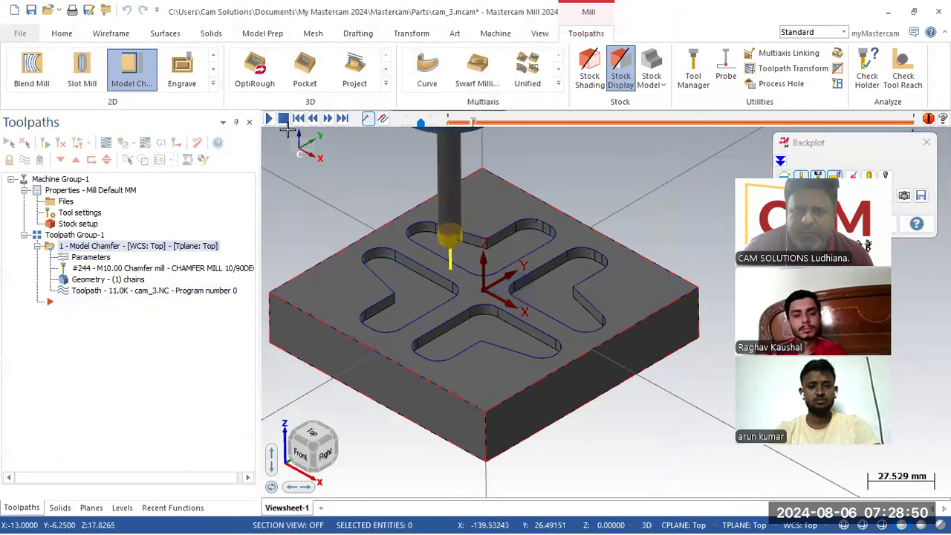
{"action": "mouse_move", "coordinate": [335, 252]}
{"action": "middle_mouse_down"}
{"action": "mouse_move", "coordinate": [310, 236]}
{"action": "mouse_move", "coordinate": [257, 233]}
{"action": "mouse_move", "coordinate": [266, 229]}
{"action": "middle_mouse_up"}
{"action": "scroll", "coordinate": [267, 229], "scroll_direction": "up", "scroll_amount": 4}
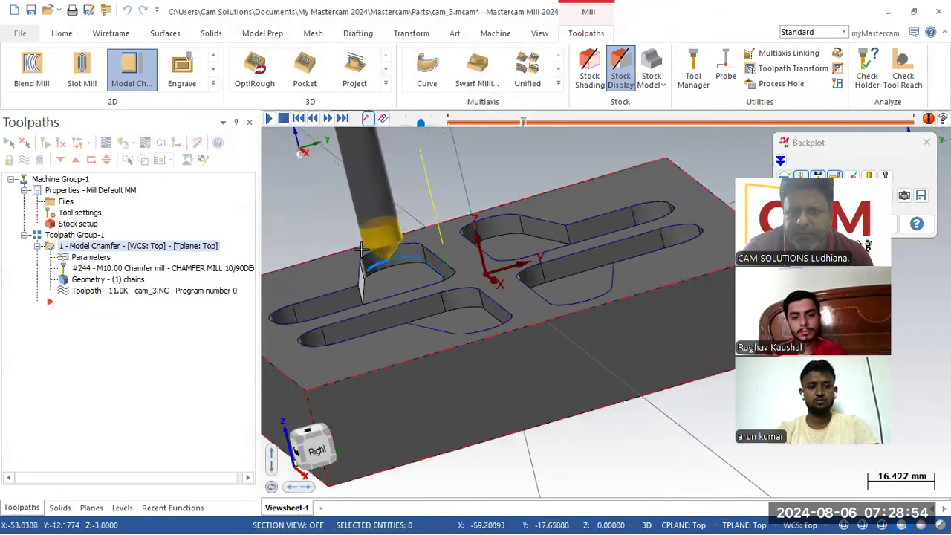
{"action": "mouse_move", "coordinate": [388, 244]}
{"action": "middle_mouse_down"}
{"action": "mouse_move", "coordinate": [408, 242]}
{"action": "mouse_move", "coordinate": [366, 286]}
{"action": "mouse_move", "coordinate": [398, 299]}
{"action": "middle_mouse_up"}
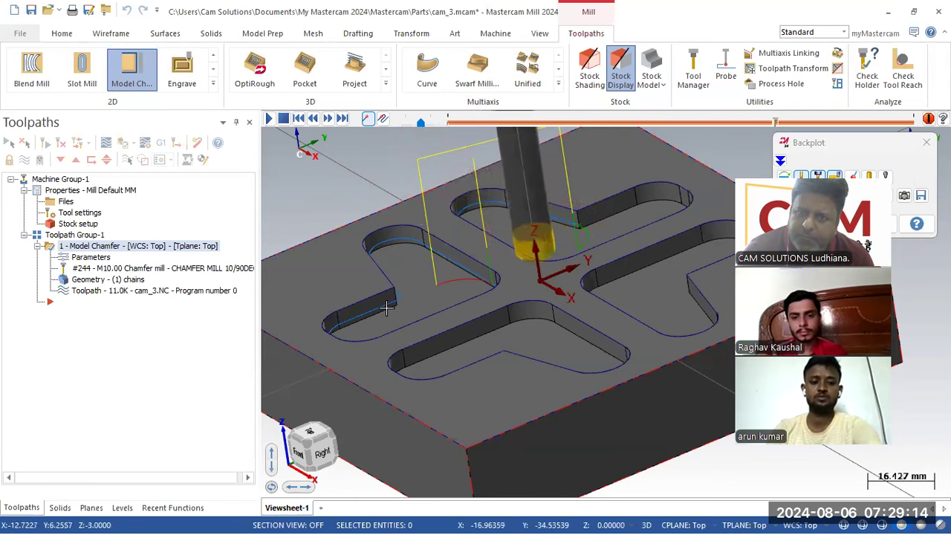
{"action": "middle_click_drag", "start_coordinate": [378, 314], "coordinate": [563, 299]}
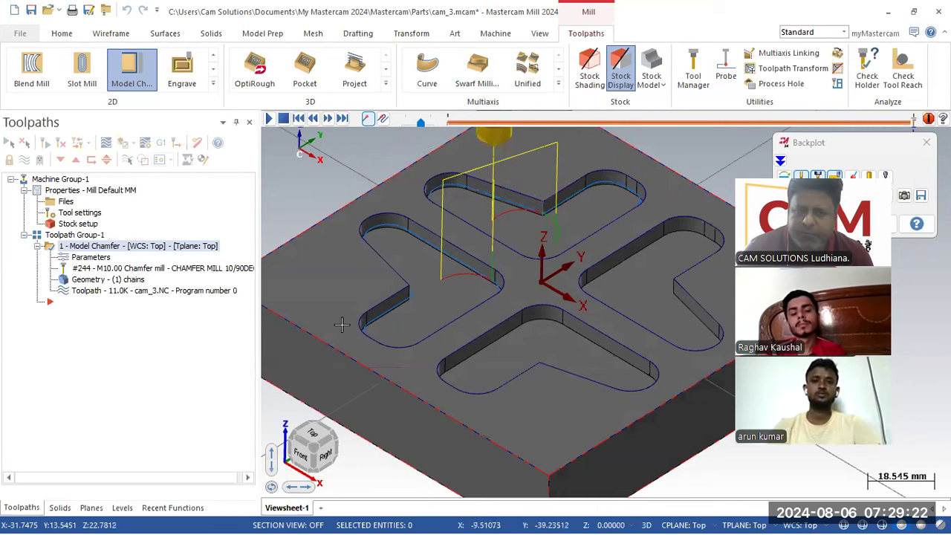
- Replace the chained geometry with the block's outer top boundary and the left and front pocket loops, reverse the chain direction, and regenerate the toolpath
{"action": "left_click", "coordinate": [95, 257]}
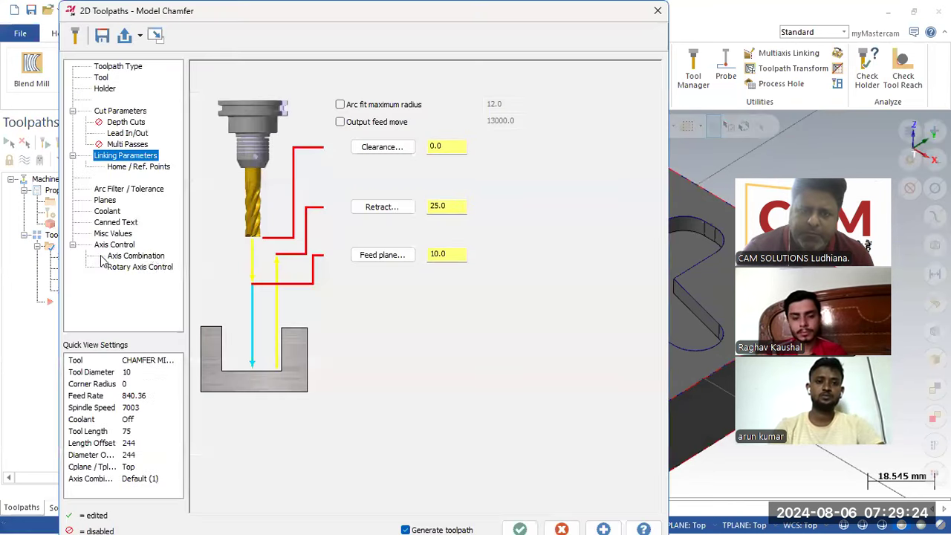
{"action": "left_click", "coordinate": [117, 66]}
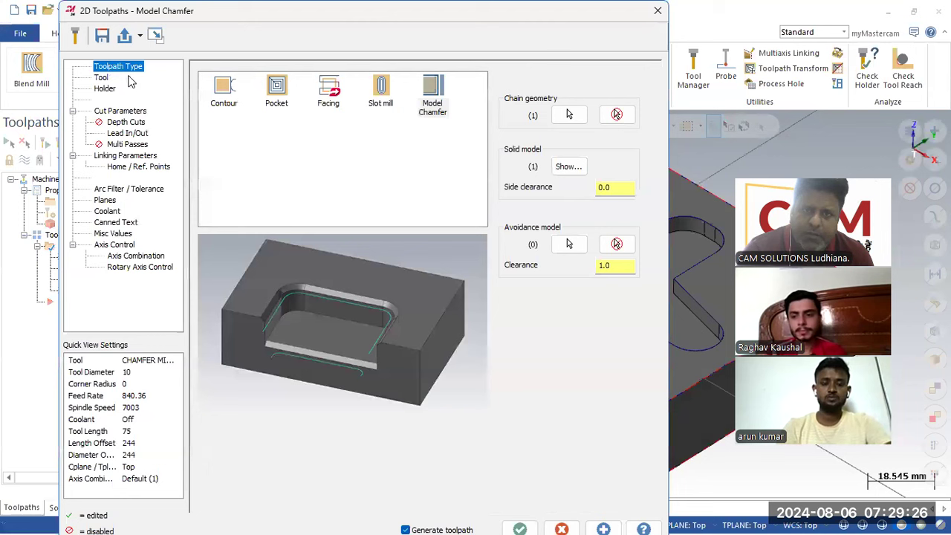
{"action": "left_click", "coordinate": [616, 113]}
{"action": "left_click", "coordinate": [569, 114]}
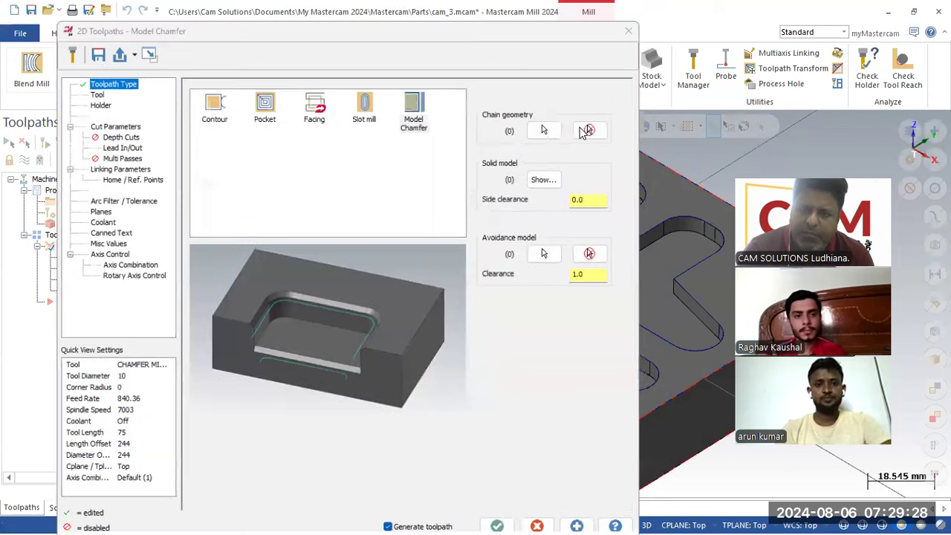
{"action": "scroll", "coordinate": [527, 297], "scroll_direction": "down", "scroll_amount": 2}
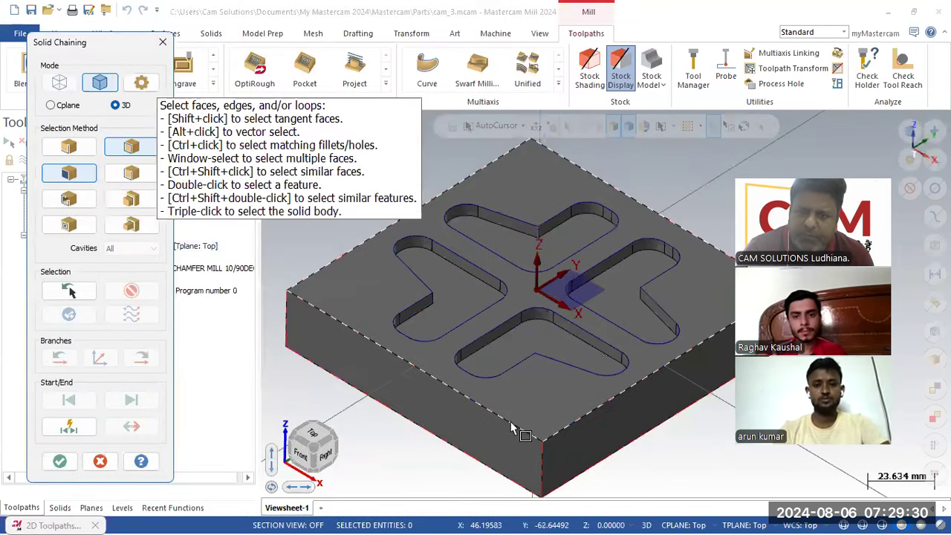
{"action": "left_click", "coordinate": [490, 335]}
{"action": "left_click", "coordinate": [479, 317]}
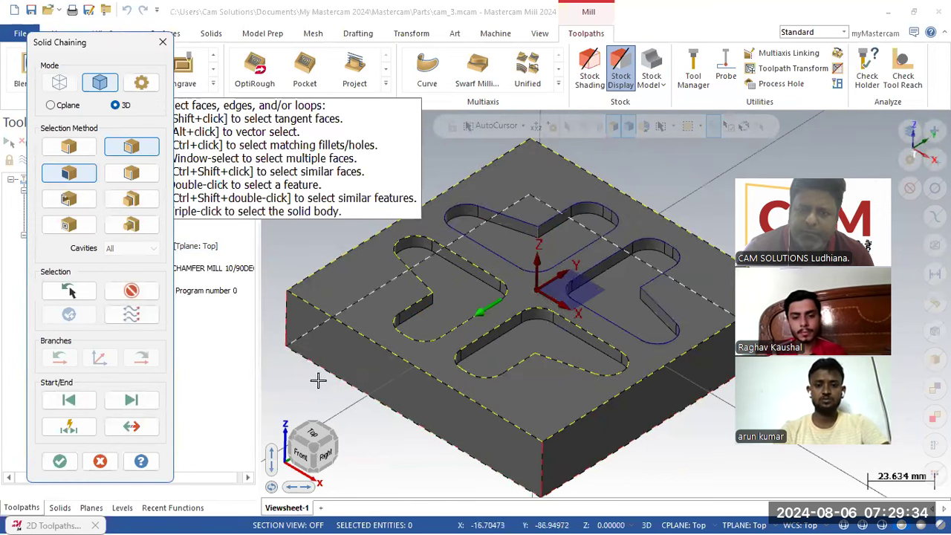
{"action": "left_click", "coordinate": [134, 425]}
{"action": "left_click", "coordinate": [61, 460]}
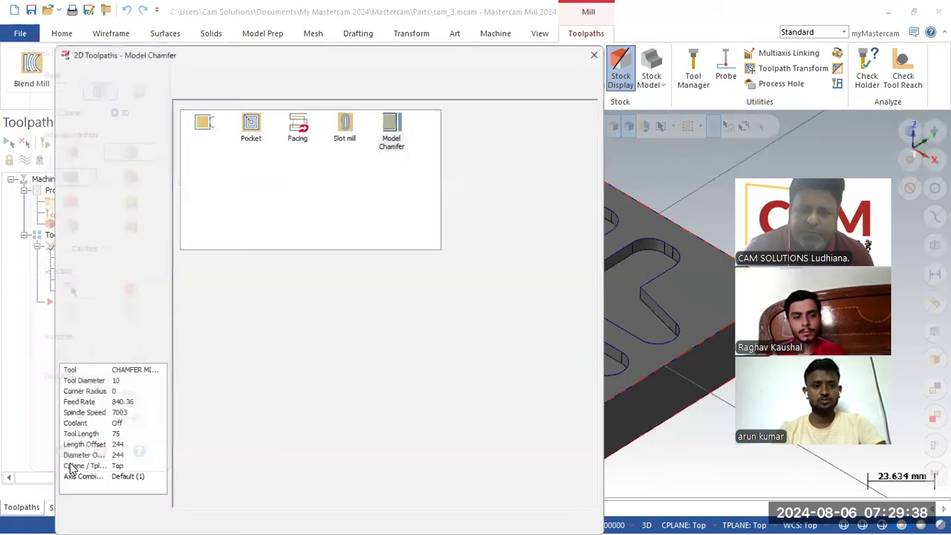
{"action": "left_click", "coordinate": [520, 523]}
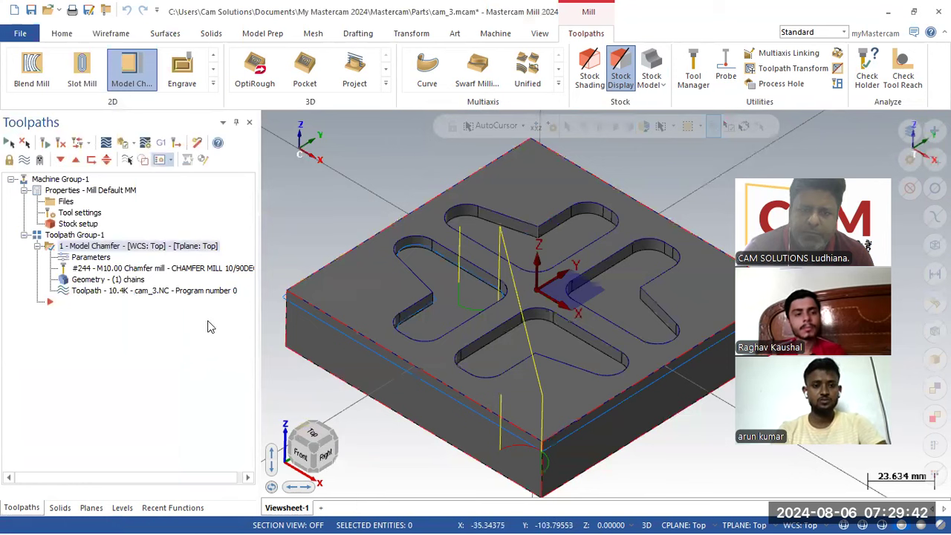
- Backplot the regenerated chamfer toolpath to check on which side of the edges the tool runs
{"action": "left_click", "coordinate": [173, 294]}
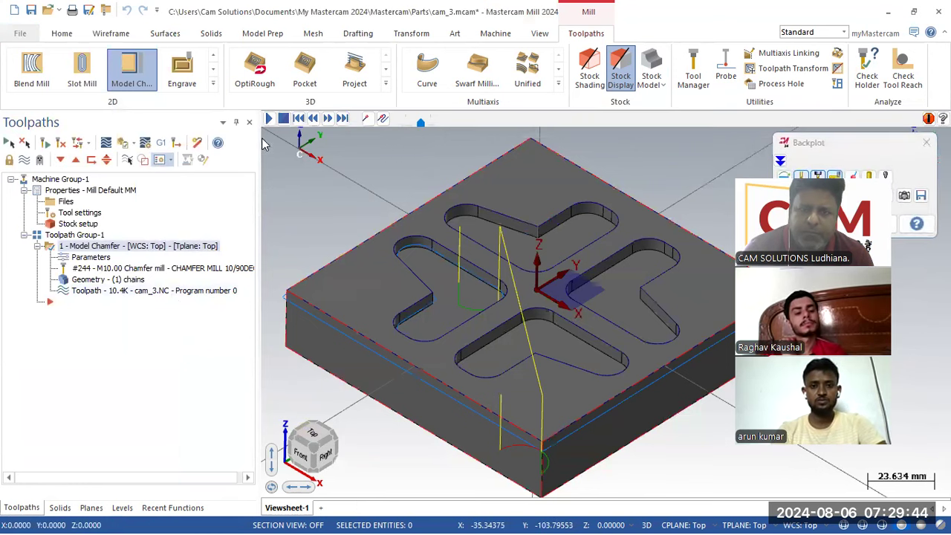
{"action": "left_click", "coordinate": [270, 119]}
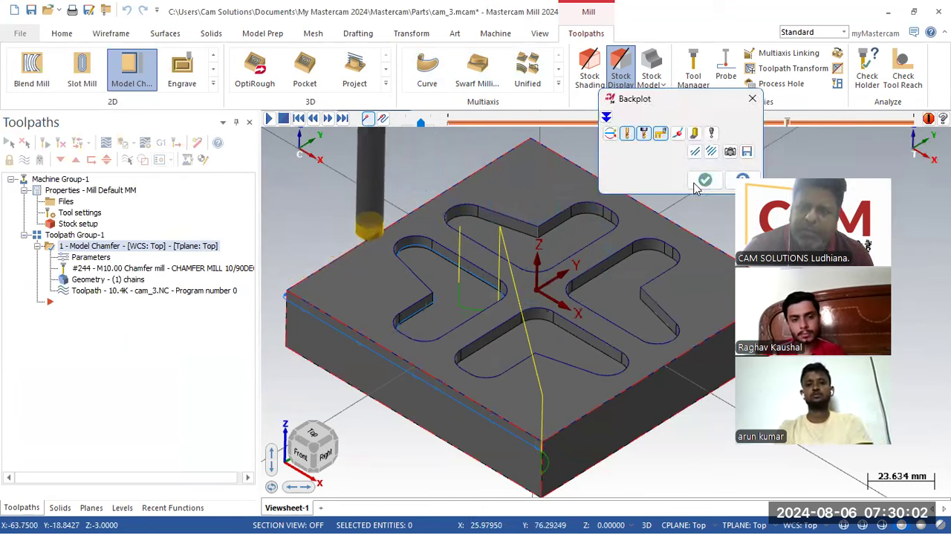
{"action": "left_click", "coordinate": [704, 181]}
- Rechain the model chamfer geometry using only the outer boundary of the block's top face
{"action": "left_click", "coordinate": [89, 257]}
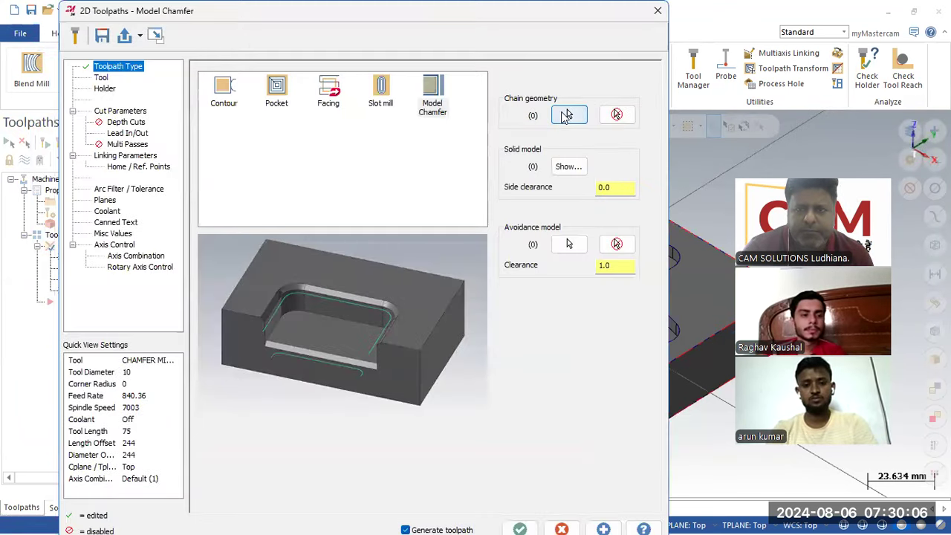
{"action": "left_click", "coordinate": [567, 115]}
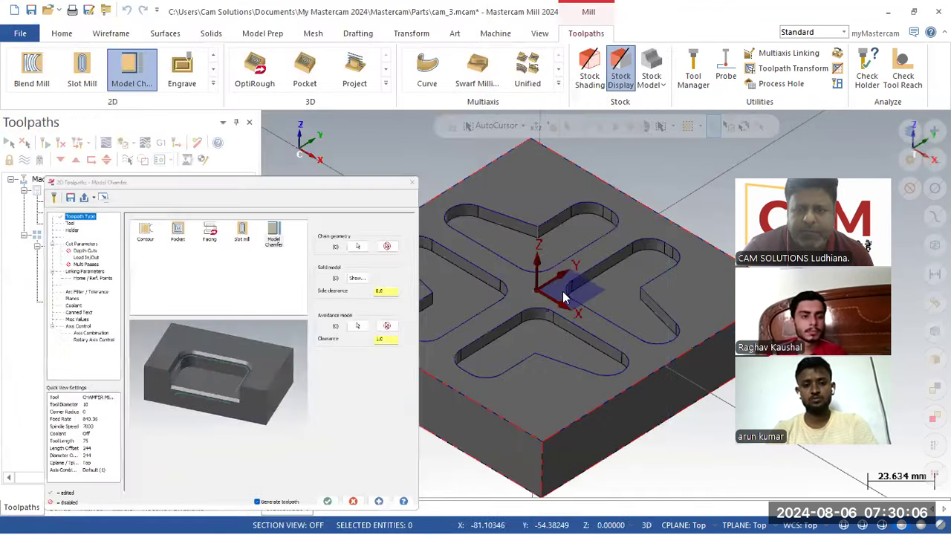
{"action": "left_click", "coordinate": [509, 427]}
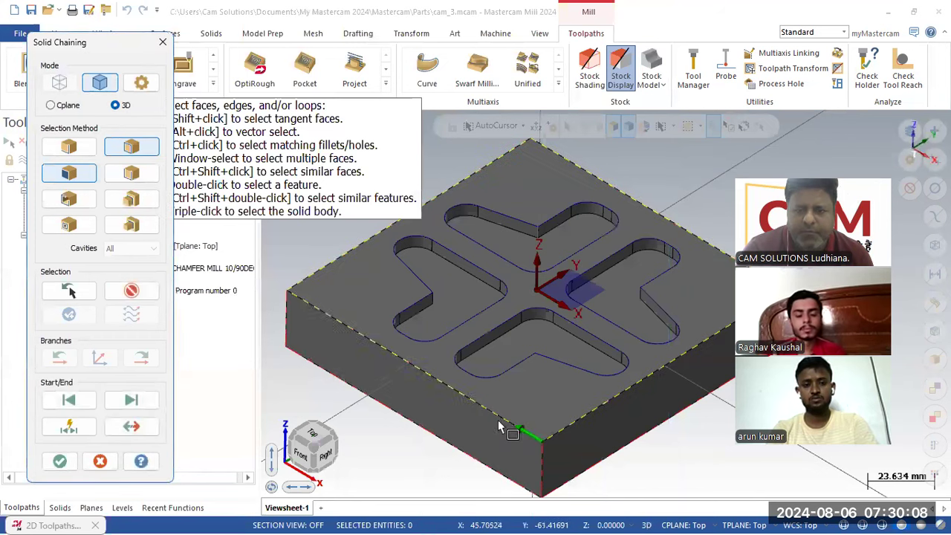
{"action": "left_click", "coordinate": [59, 461]}
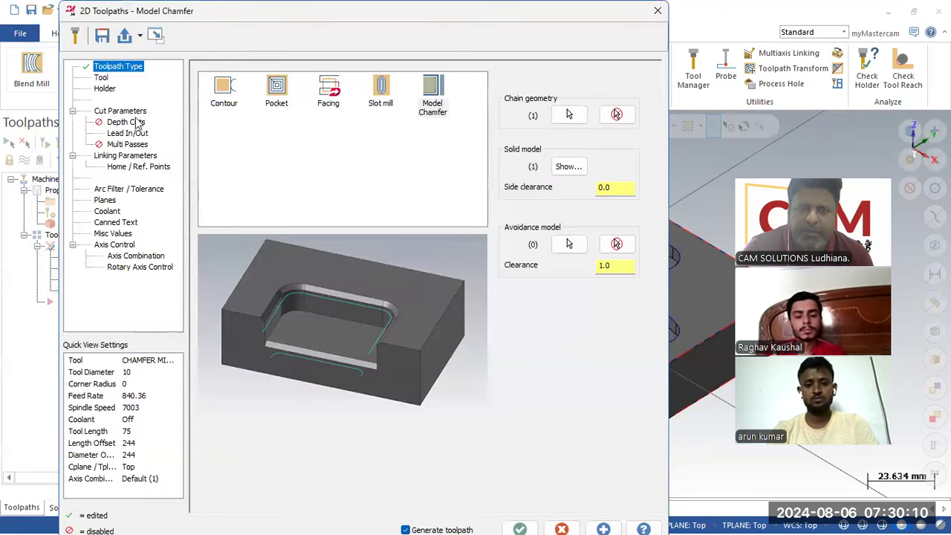
- Set the chamfer width to 3 and enable depth cuts with a maximum rough step of 1.0
{"action": "left_click", "coordinate": [102, 78]}
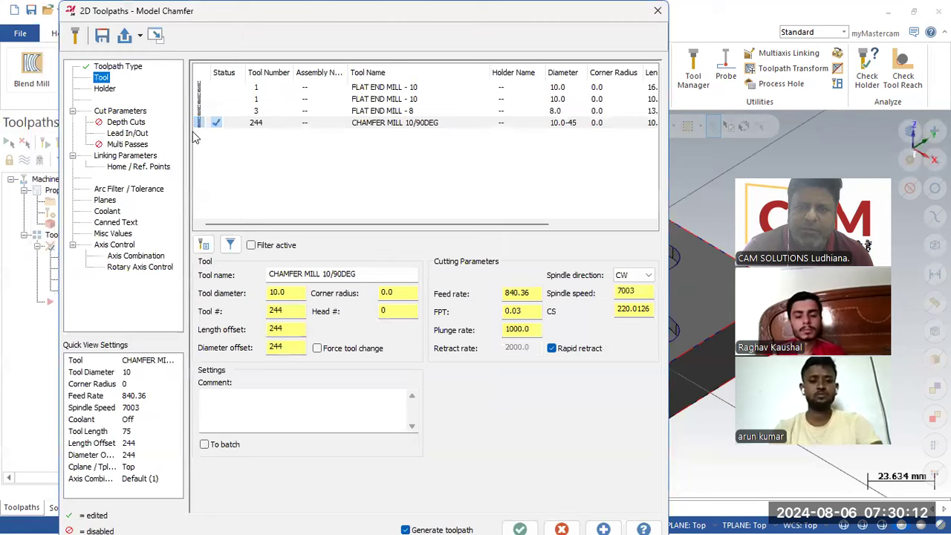
{"action": "left_click", "coordinate": [122, 112]}
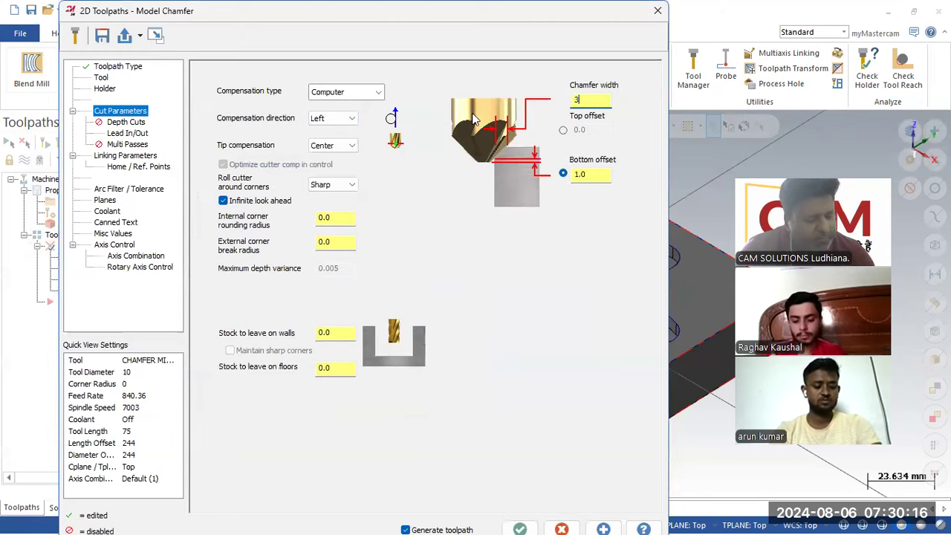
{"action": "left_click", "coordinate": [126, 123]}
{"action": "left_click", "coordinate": [247, 109]}
{"action": "double_click", "coordinate": [355, 124]}
{"action": "left_click", "coordinate": [357, 161]}
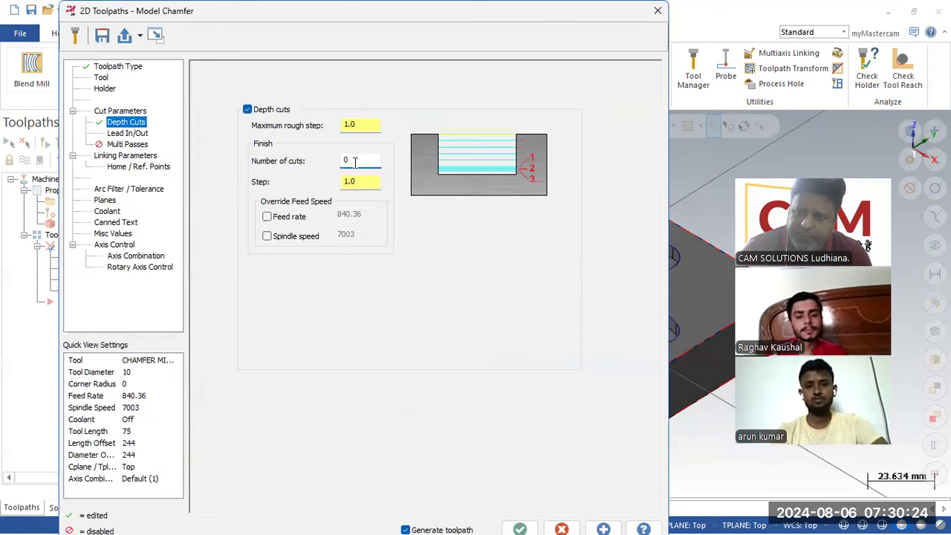
- Disable Lead In/Out and regenerate the model chamfer toolpath
{"action": "left_click", "coordinate": [135, 134]}
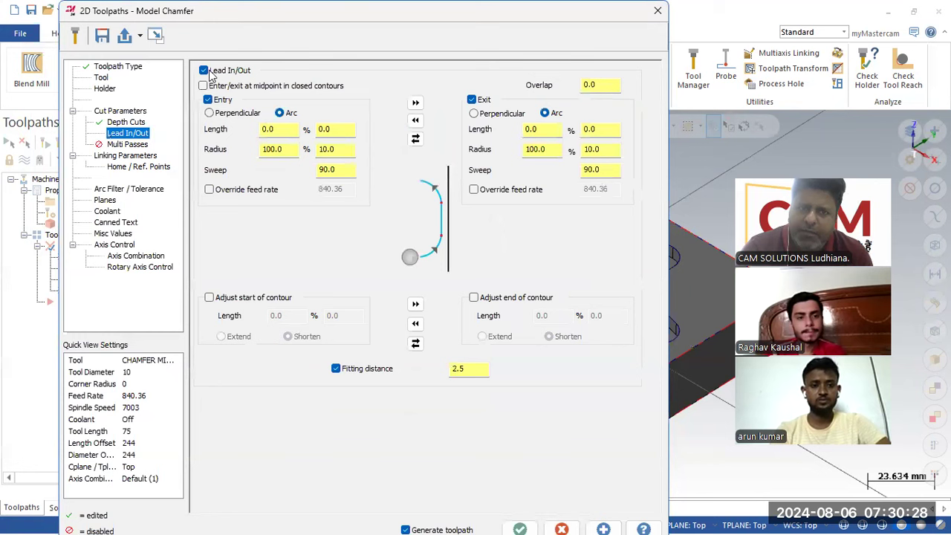
{"action": "left_click", "coordinate": [204, 70]}
{"action": "left_click", "coordinate": [517, 525]}
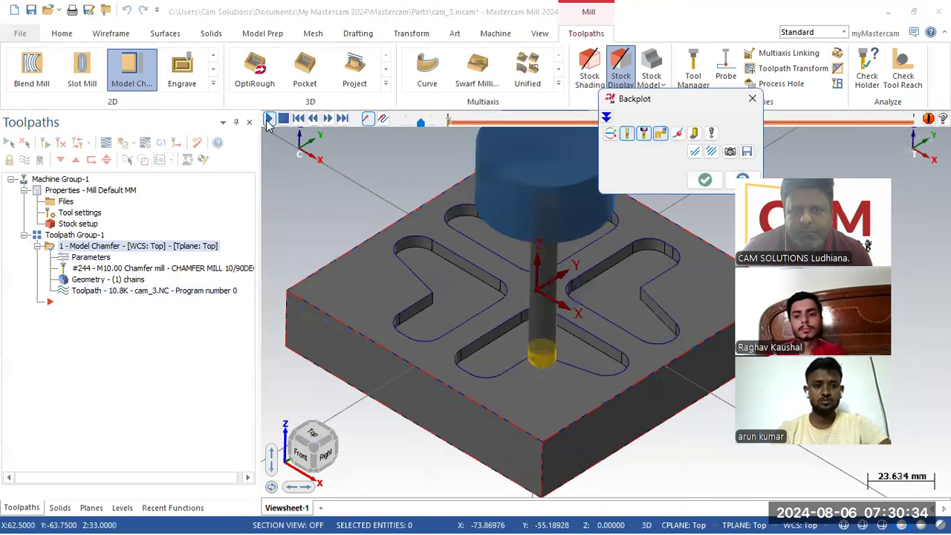
- Backplot the regenerated outer chamfer toolpath to check its depth passes around the block, and exit the backplot
{"action": "left_click", "coordinate": [268, 122]}
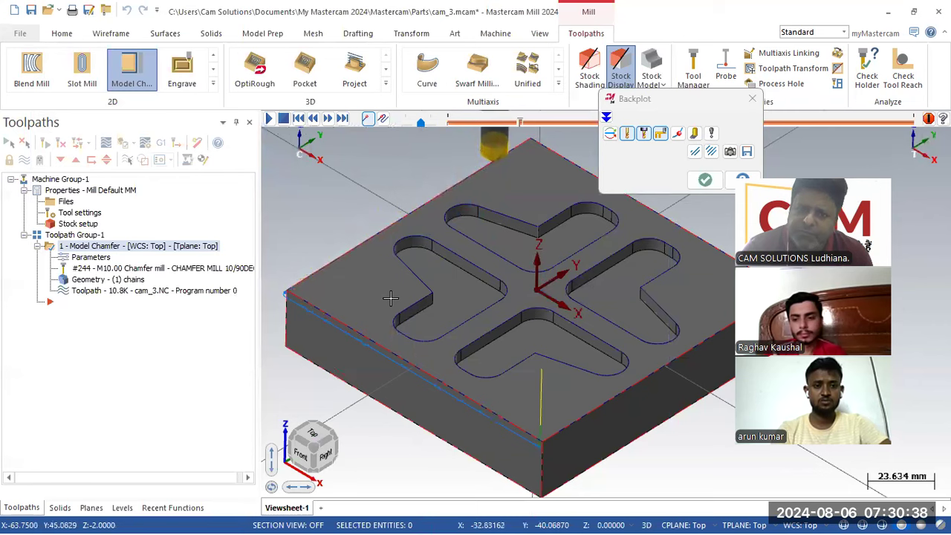
{"action": "scroll", "coordinate": [394, 312], "scroll_direction": "up", "scroll_amount": 1}
{"action": "scroll", "coordinate": [407, 344], "scroll_direction": "down", "scroll_amount": 2}
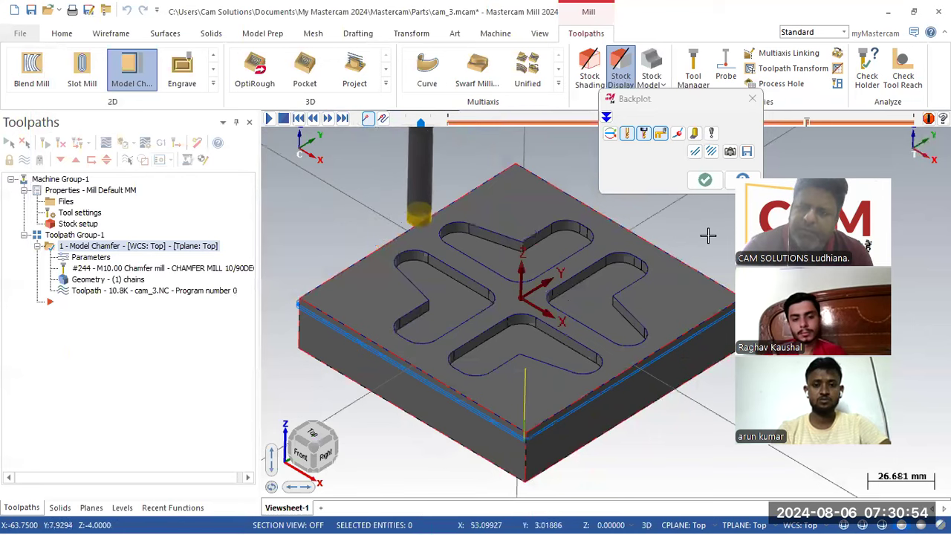
{"action": "left_click", "coordinate": [712, 179]}
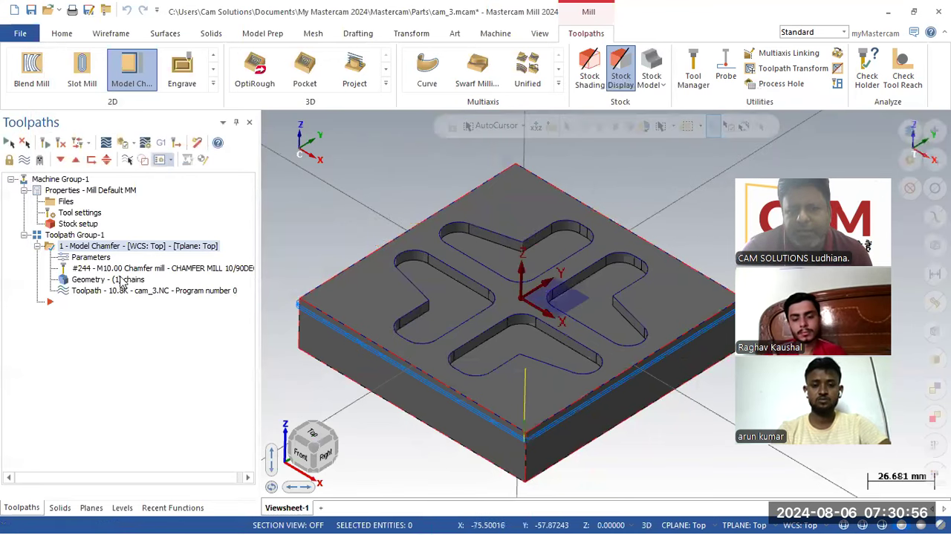
- Review the cut parameters and depth cuts of the outer model chamfer without keeping any changes
{"action": "left_click", "coordinate": [94, 260]}
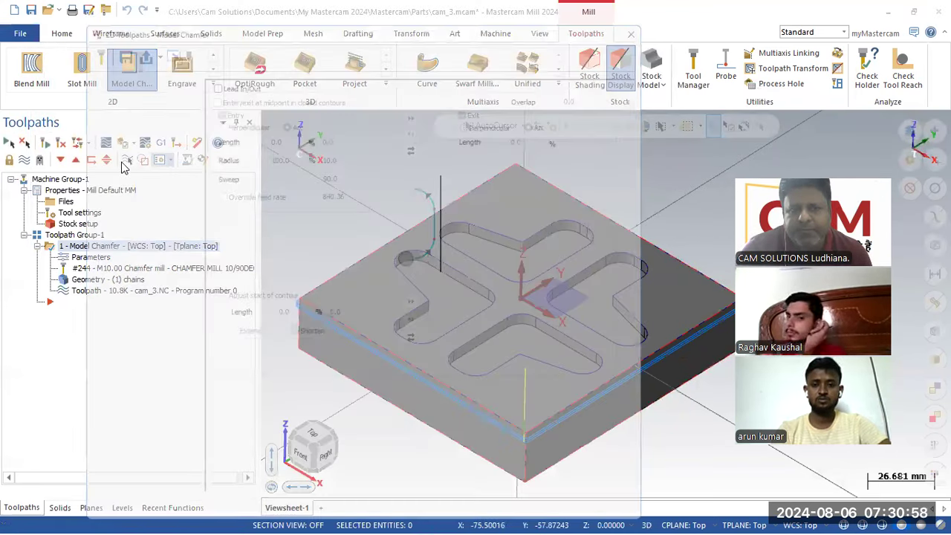
{"action": "left_click", "coordinate": [119, 111]}
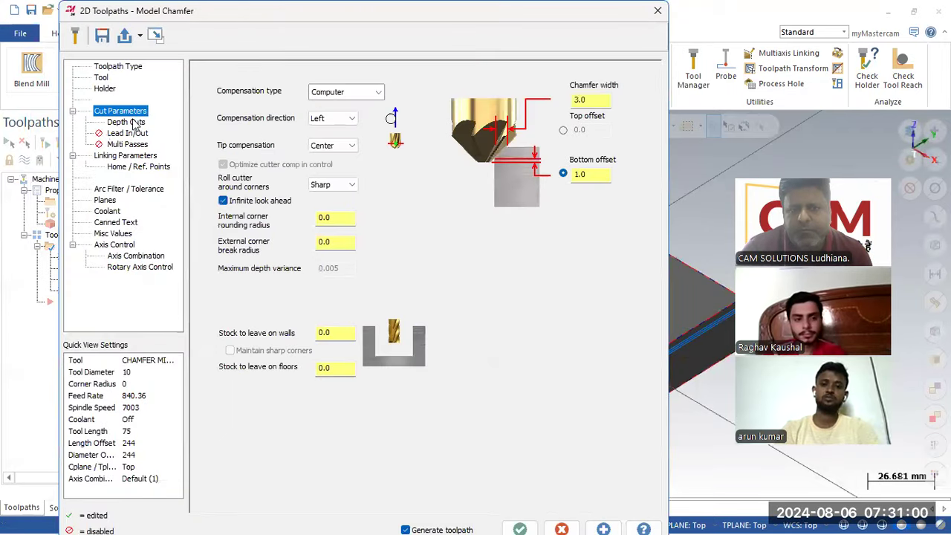
{"action": "left_click", "coordinate": [126, 122]}
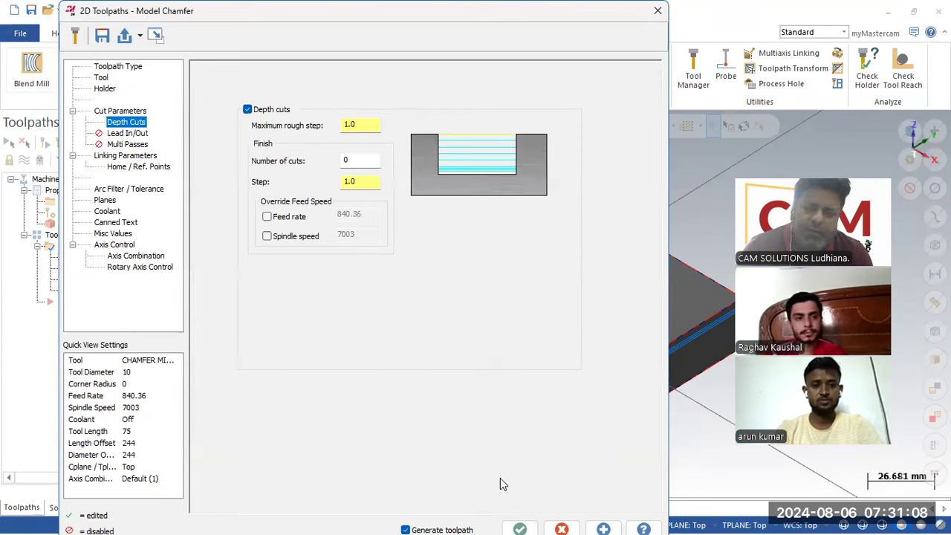
{"action": "left_click", "coordinate": [561, 527]}
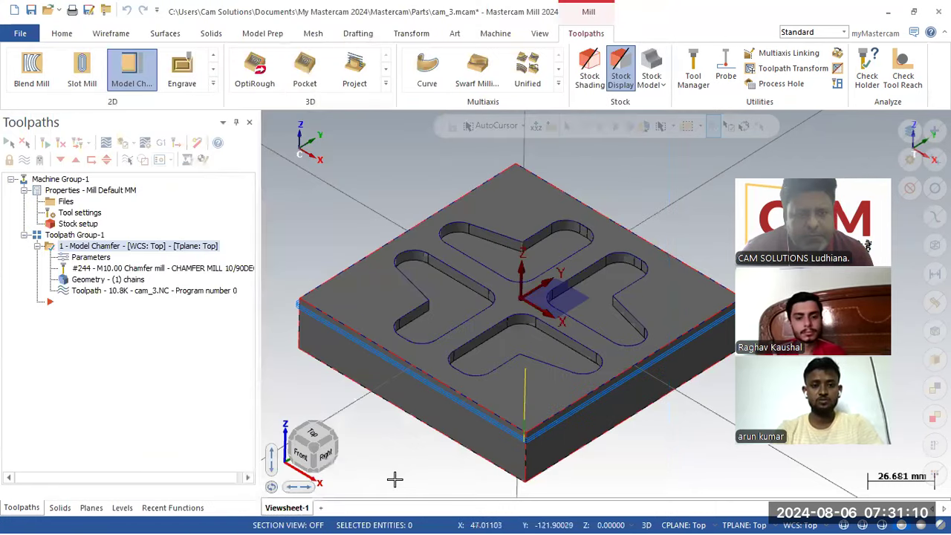
- Verify the outer chamfer toolpath in Mastercam Simulator at a reduced playback speed, inspect the cut stock, and close the simulator
{"action": "left_click", "coordinate": [125, 145]}
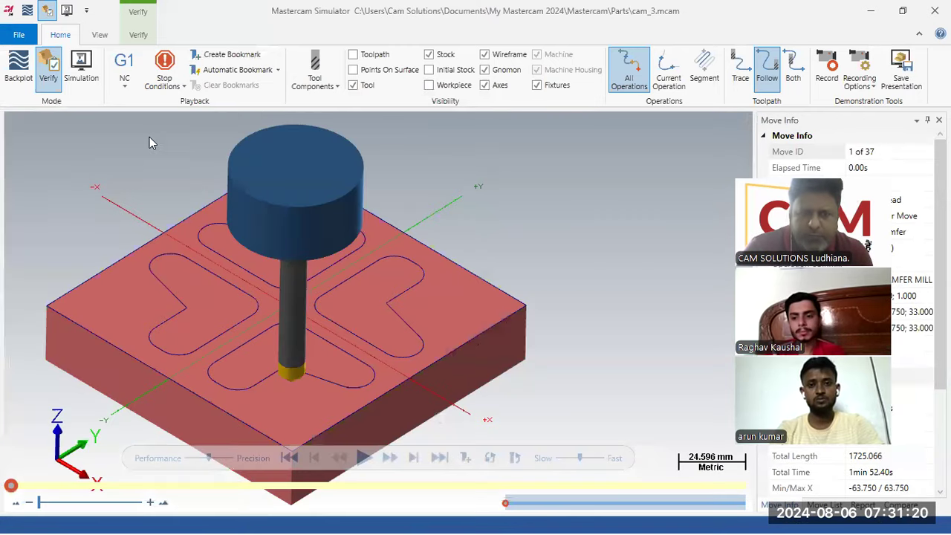
{"action": "left_click", "coordinate": [564, 458]}
{"action": "left_click", "coordinate": [364, 459]}
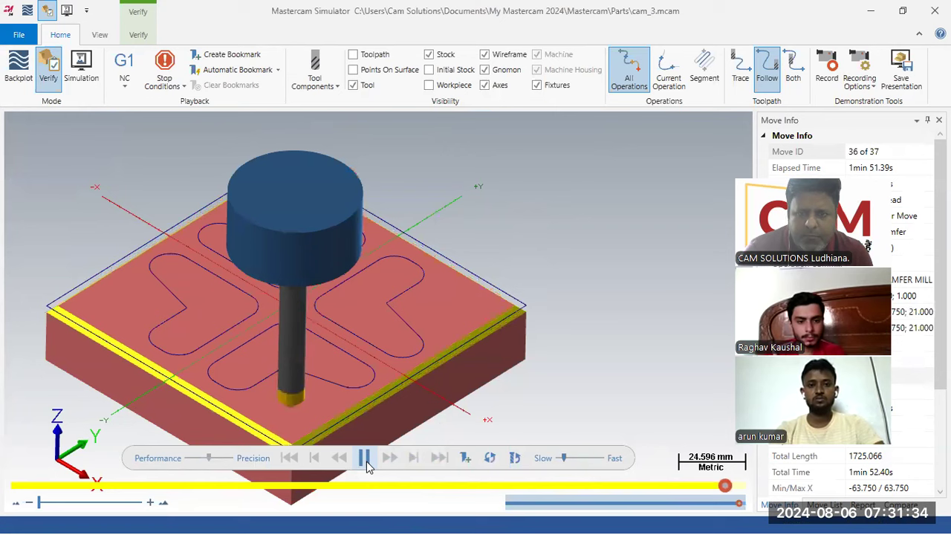
{"action": "scroll", "coordinate": [579, 276], "scroll_direction": "down", "scroll_amount": 3}
{"action": "scroll", "coordinate": [514, 322], "scroll_direction": "up", "scroll_amount": 2}
{"action": "middle_click_drag", "start_coordinate": [575, 245], "coordinate": [581, 213]}
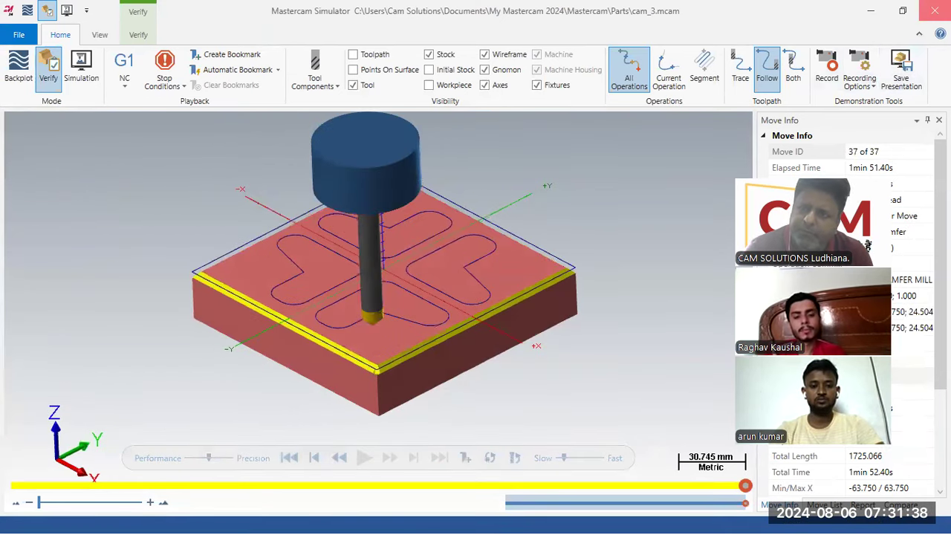
{"action": "left_click", "coordinate": [934, 11]}
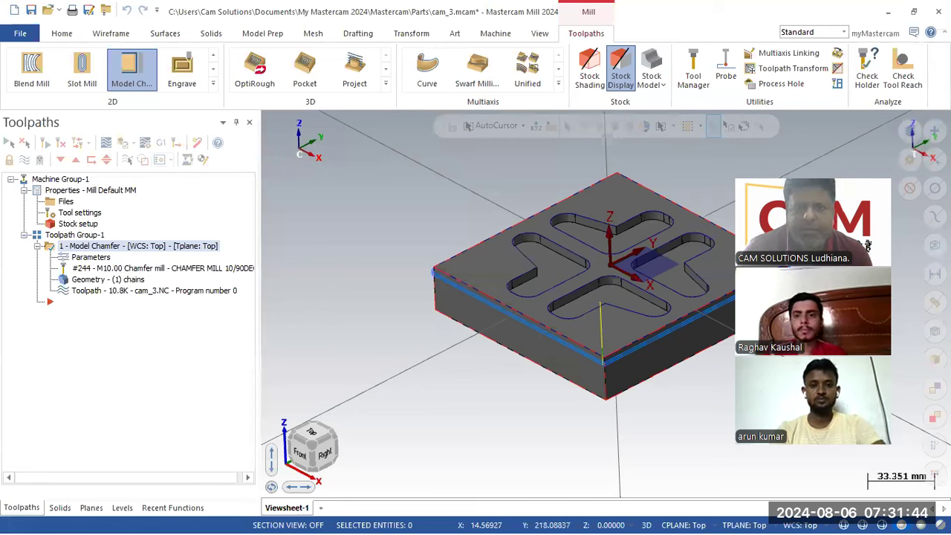
- Blank all the wireframe entities so only the solid block and the toolpath are displayed
{"action": "left_click", "coordinate": [62, 32]}
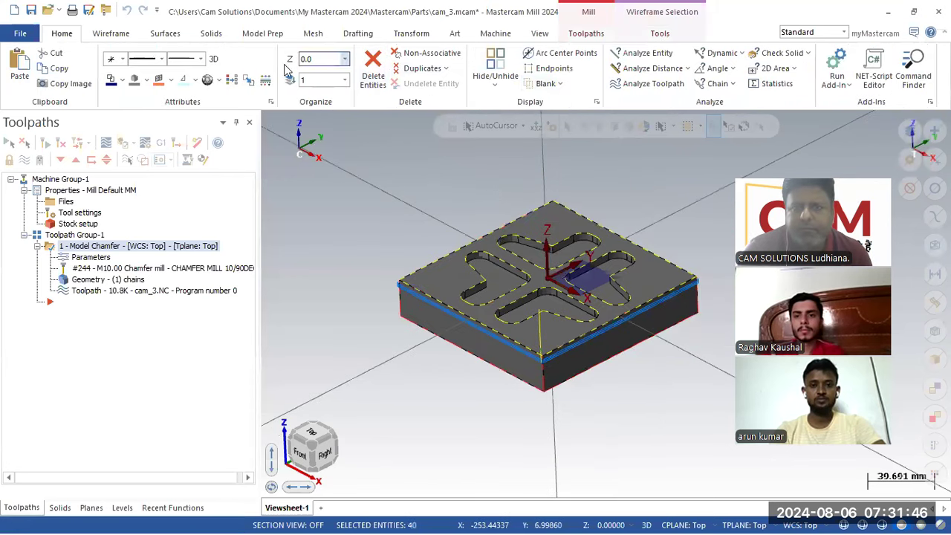
{"action": "left_click", "coordinate": [541, 83]}
{"action": "scroll", "coordinate": [652, 191], "scroll_direction": "up", "scroll_amount": 4}
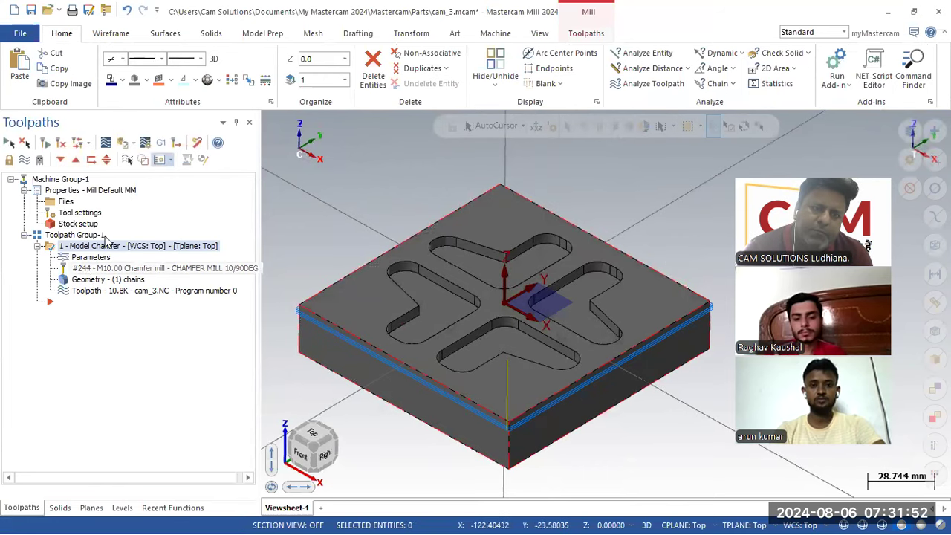
- Start a second Model Chamfer toolpath and chain the top edge loops of all four pockets as its geometry
{"action": "left_click", "coordinate": [586, 34]}
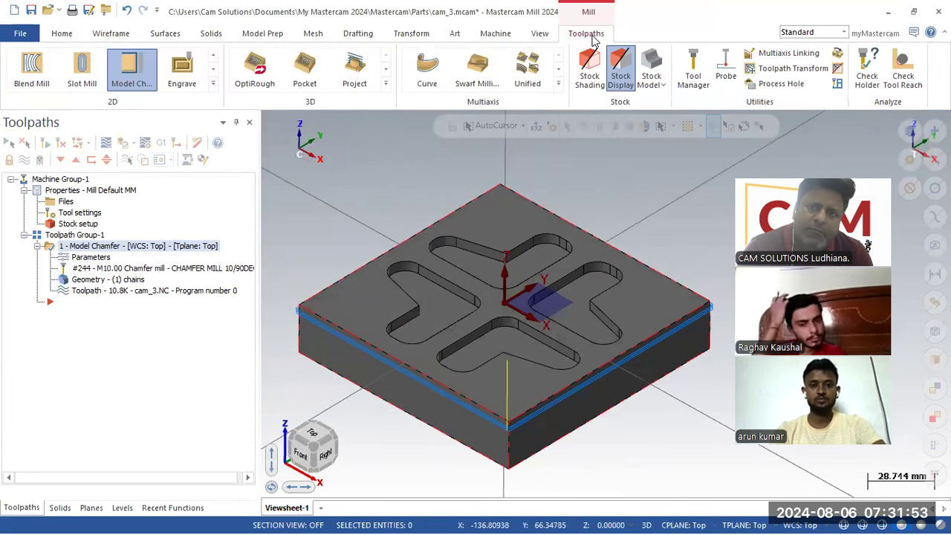
{"action": "left_click", "coordinate": [131, 67]}
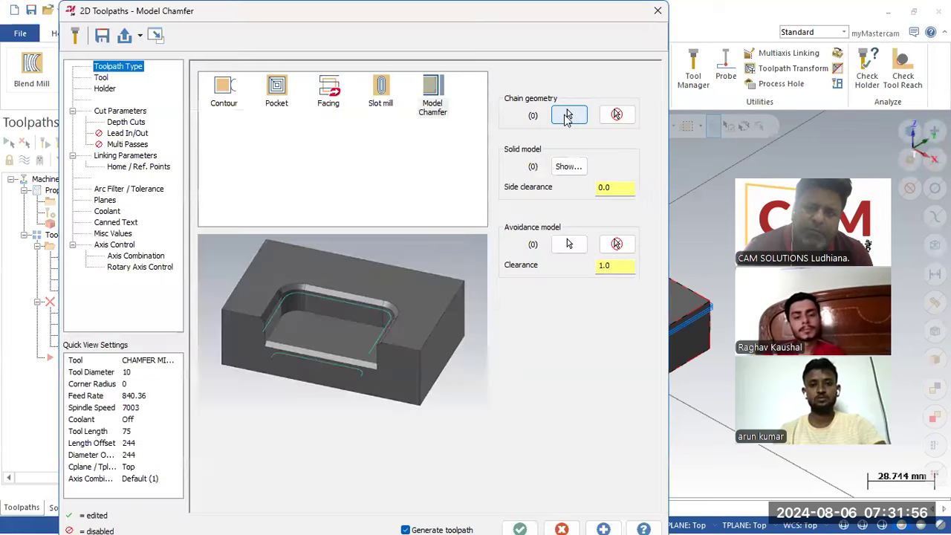
{"action": "left_click", "coordinate": [568, 117]}
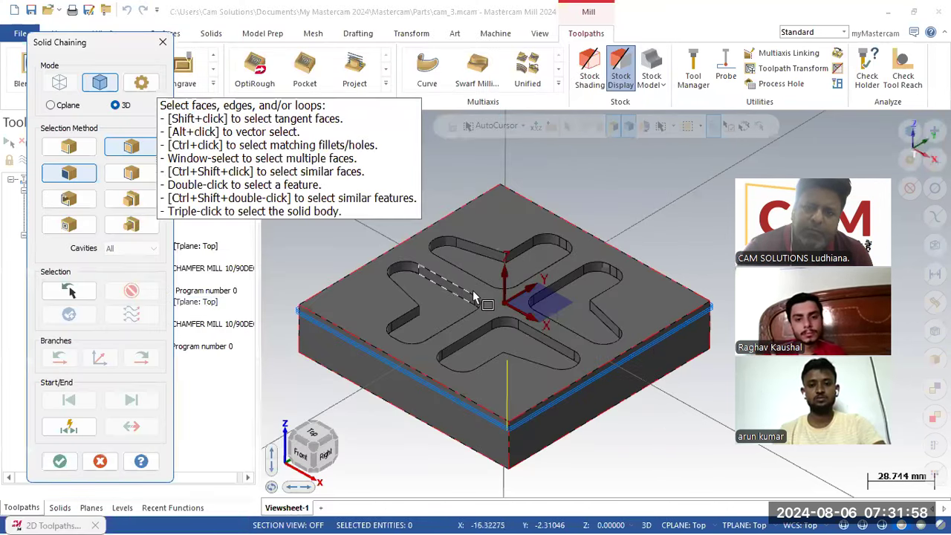
{"action": "left_click", "coordinate": [479, 273]}
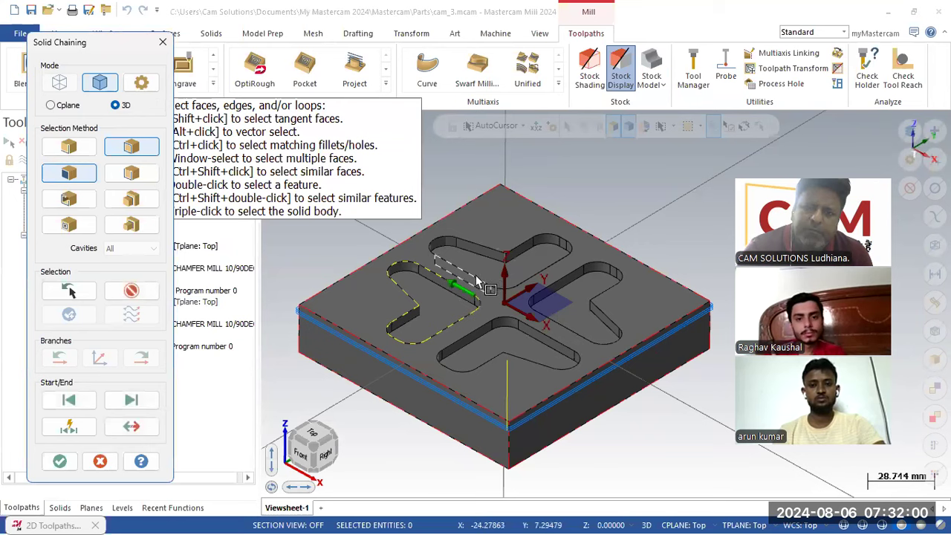
{"action": "left_click", "coordinate": [479, 282]}
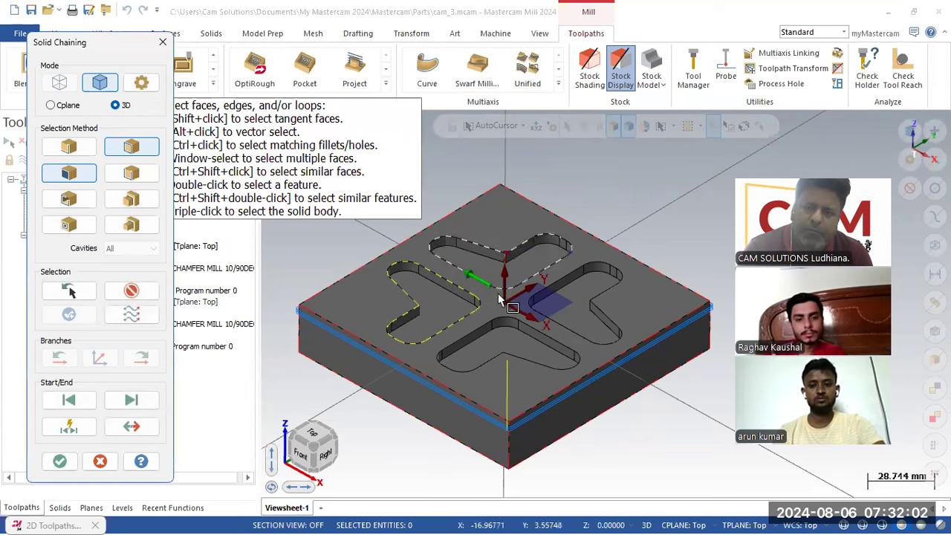
{"action": "left_click", "coordinate": [527, 325]}
{"action": "left_click", "coordinate": [524, 331]}
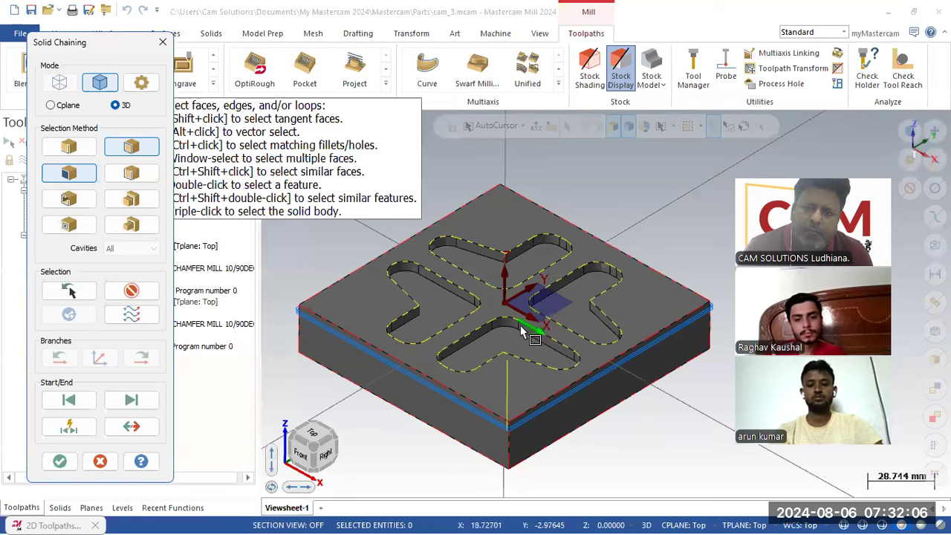
{"action": "left_click", "coordinate": [61, 460]}
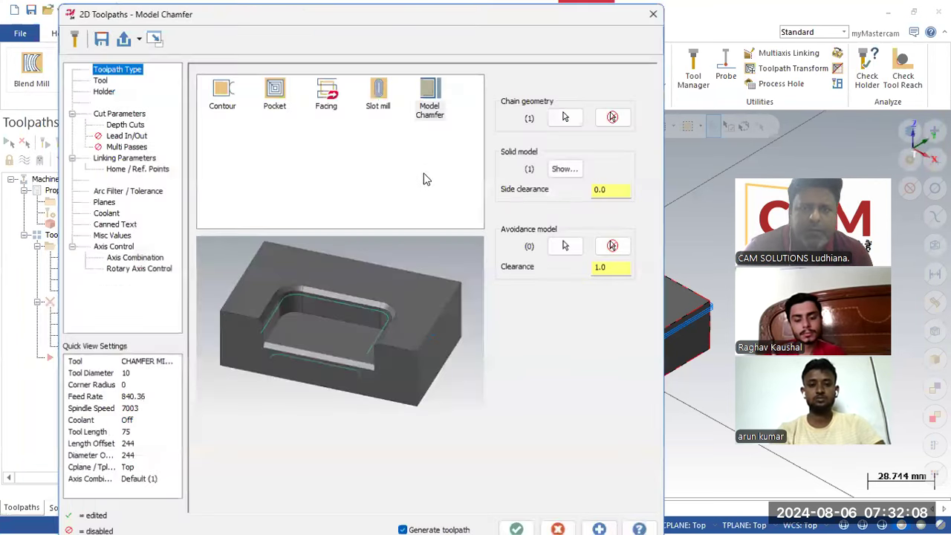
- Set the pocket chamfer width to 2 and generate the toolpath with the existing chamfer mill and depth cuts
{"action": "left_click", "coordinate": [101, 80]}
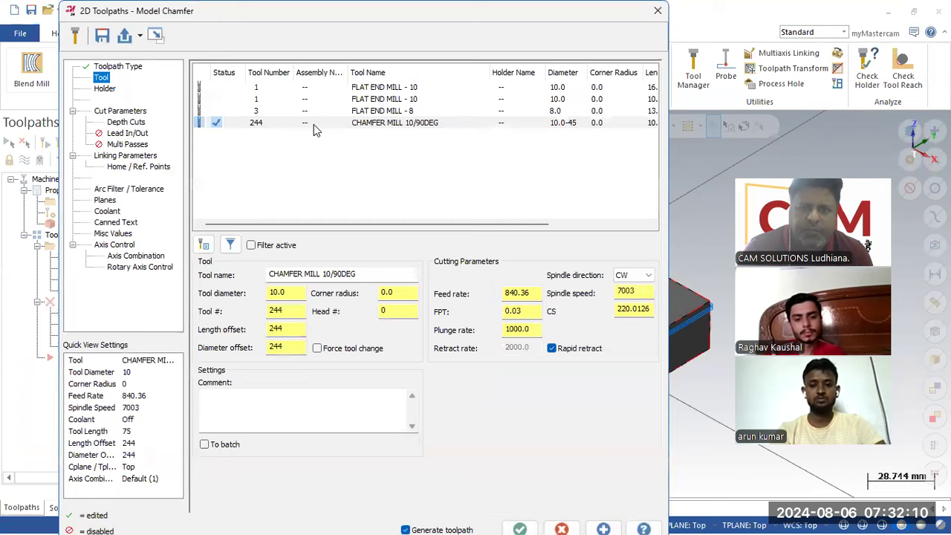
{"action": "left_click", "coordinate": [119, 111]}
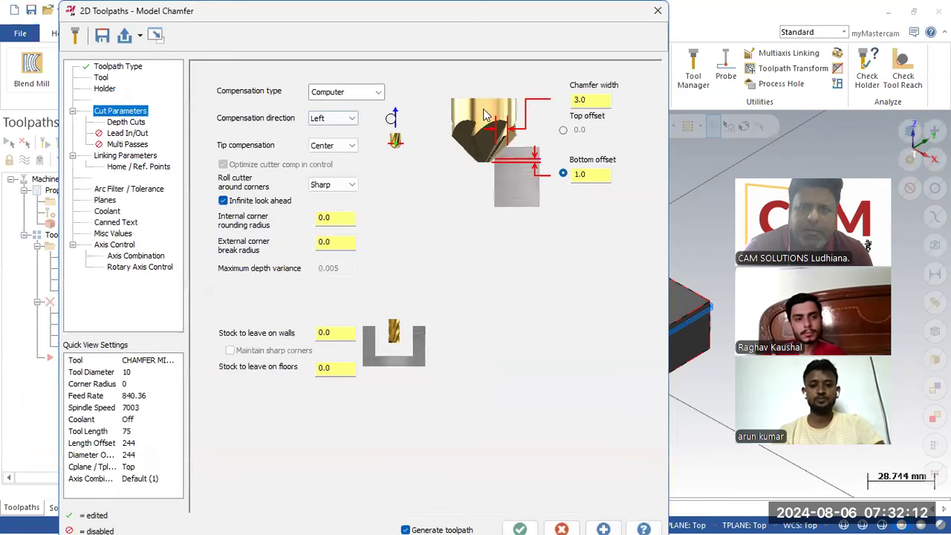
{"action": "double_click", "coordinate": [591, 99]}
{"action": "type", "text": "2"}
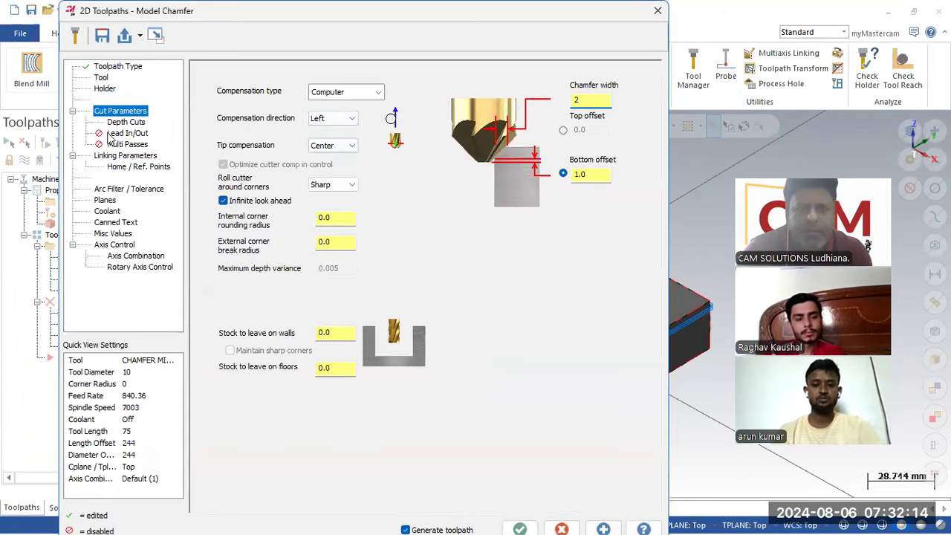
{"action": "left_click", "coordinate": [125, 122]}
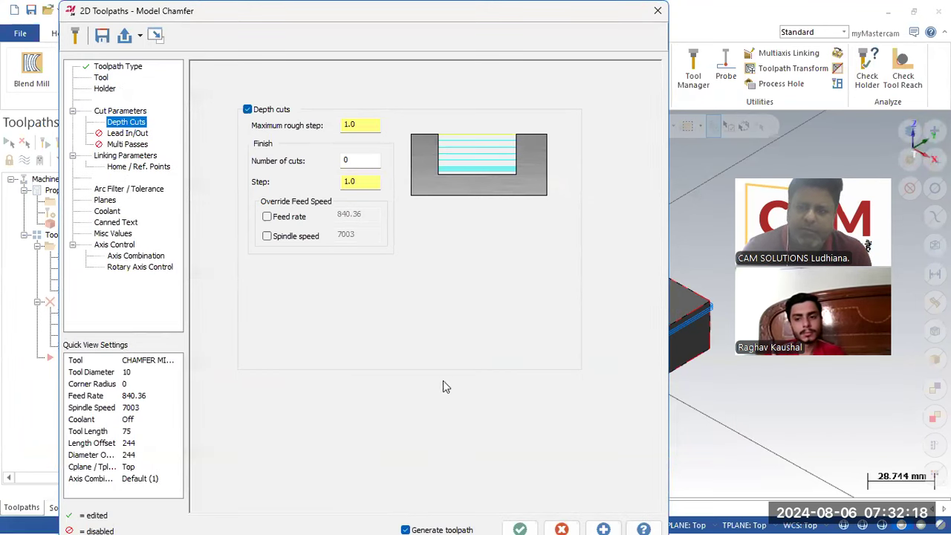
{"action": "left_click", "coordinate": [519, 528]}
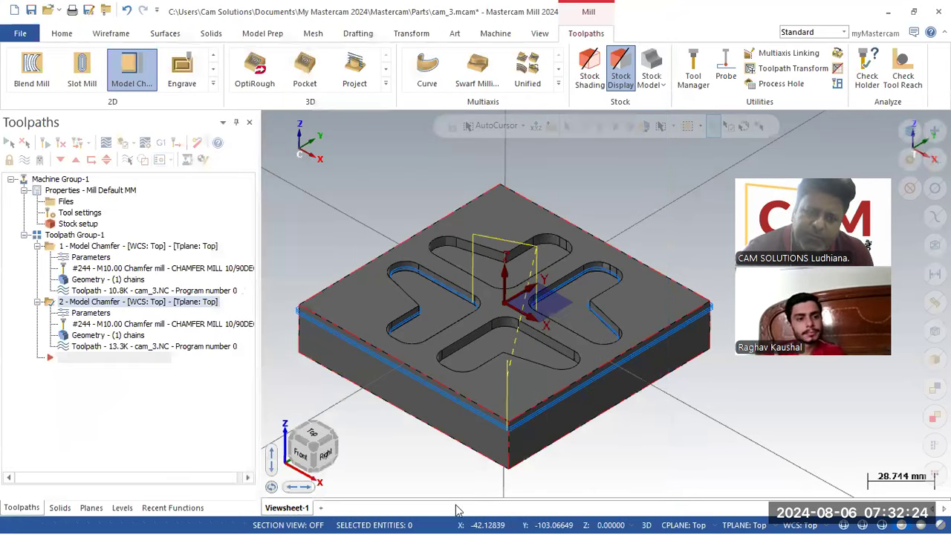
- Reverse the direction of the front pocket's loop in the chain geometry of the second model chamfer
{"action": "left_click", "coordinate": [104, 338]}
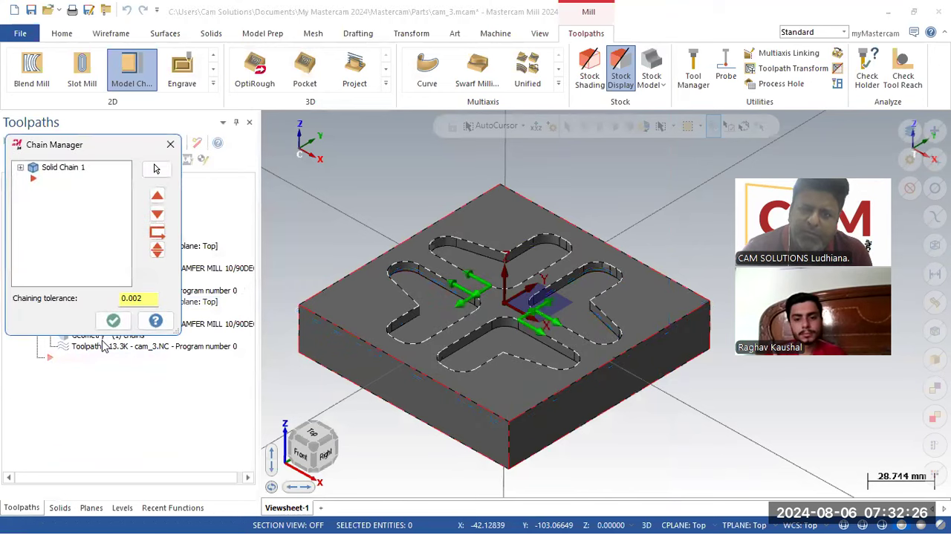
{"action": "scroll", "coordinate": [526, 320], "scroll_direction": "up", "scroll_amount": 3}
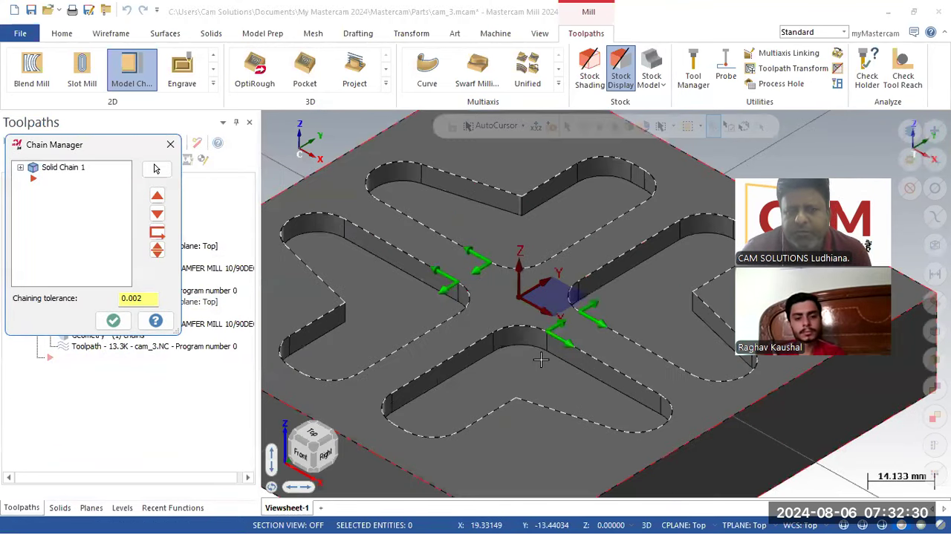
{"action": "left_click", "coordinate": [558, 321]}
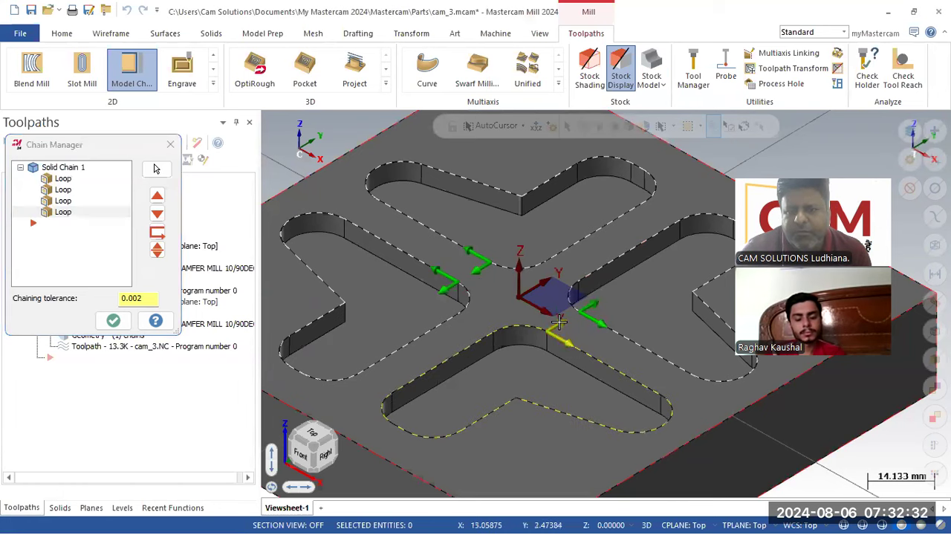
{"action": "left_click", "coordinate": [74, 212]}
{"action": "right_click", "coordinate": [78, 212]}
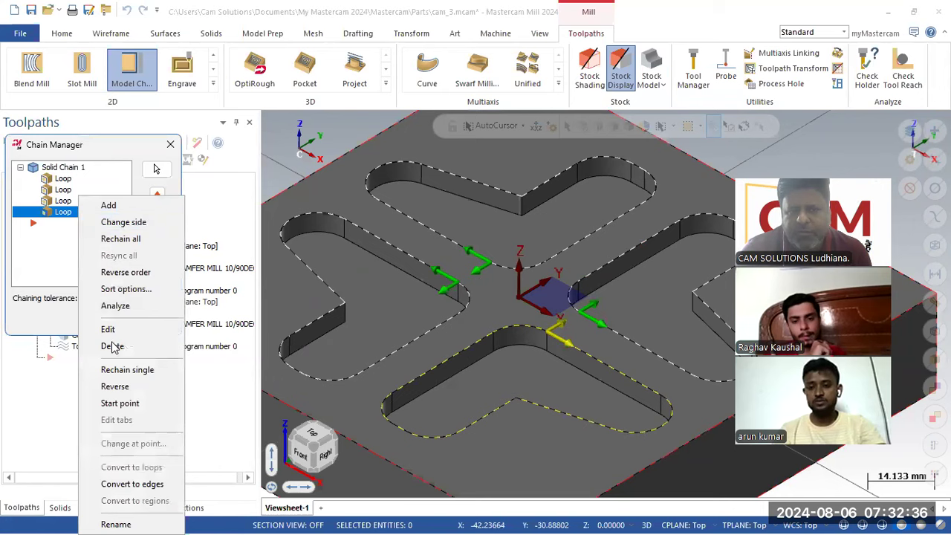
{"action": "left_click", "coordinate": [121, 388]}
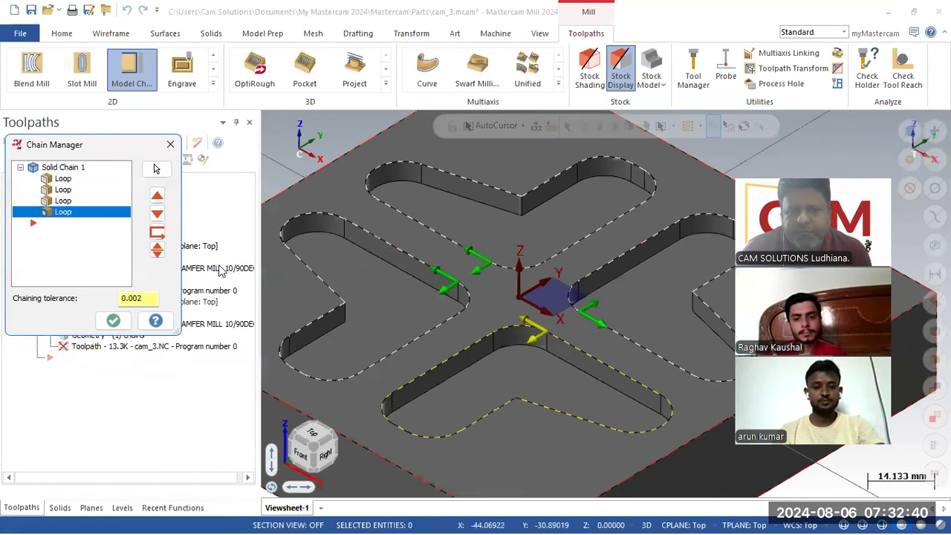
- Try changing the side of the pocket loops in Solid Chain 1 and switch it back
{"action": "left_click", "coordinate": [63, 201]}
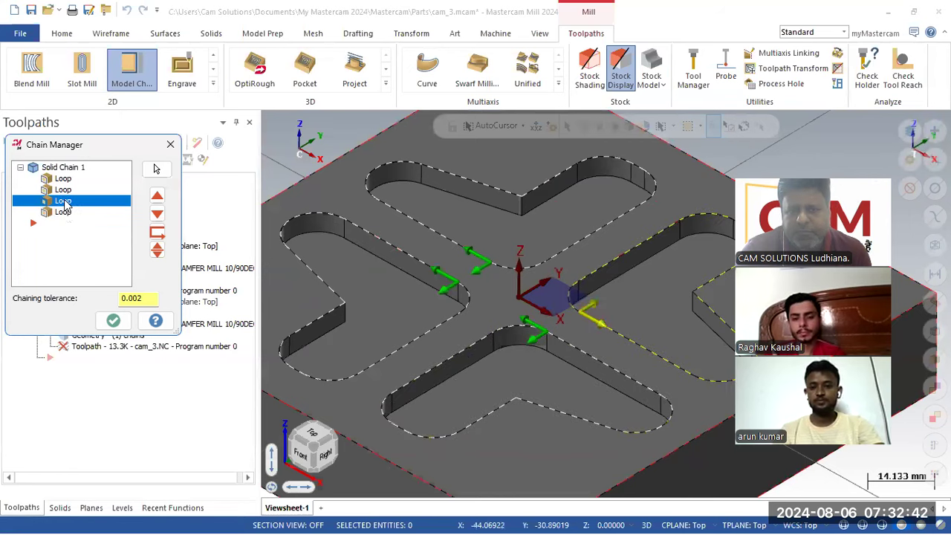
{"action": "left_click", "coordinate": [63, 190]}
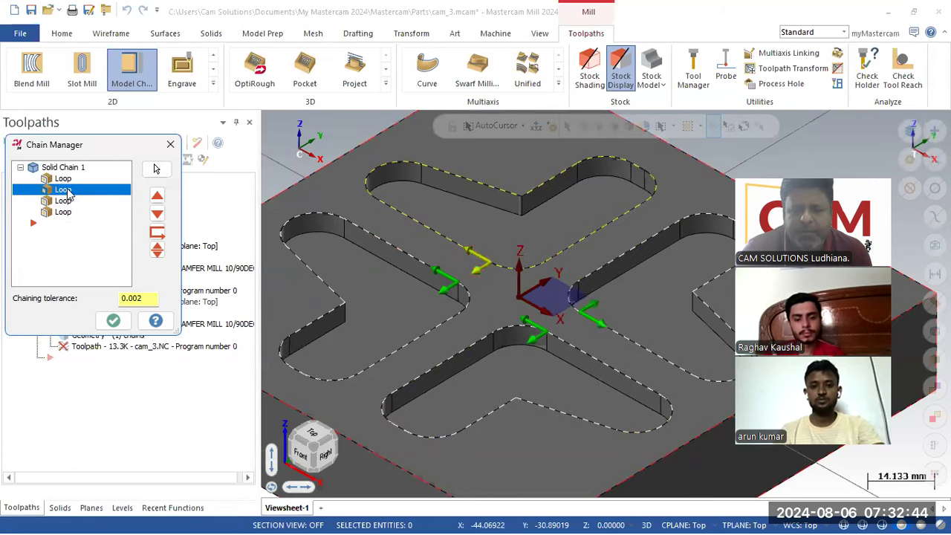
{"action": "right_click", "coordinate": [67, 190]}
{"action": "left_click", "coordinate": [87, 217]}
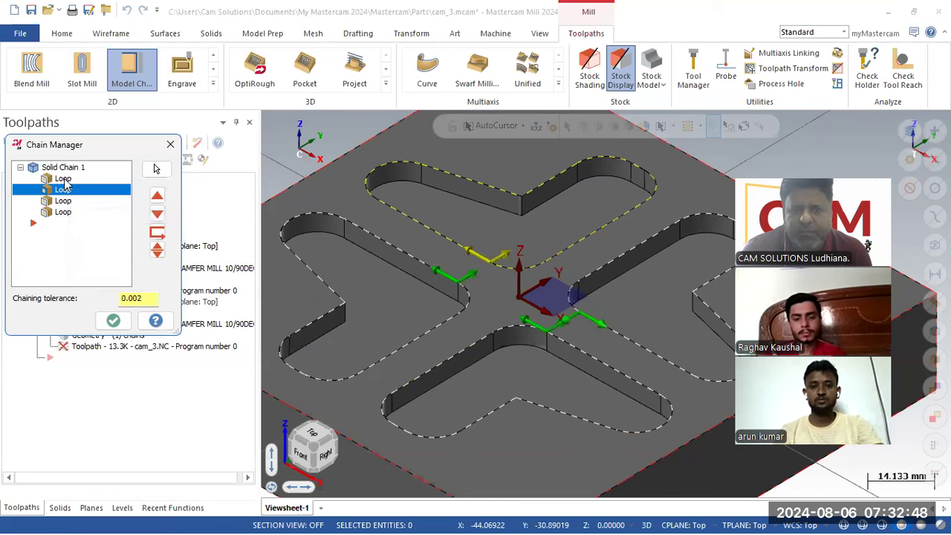
{"action": "left_click", "coordinate": [63, 179]}
{"action": "right_click", "coordinate": [82, 181]}
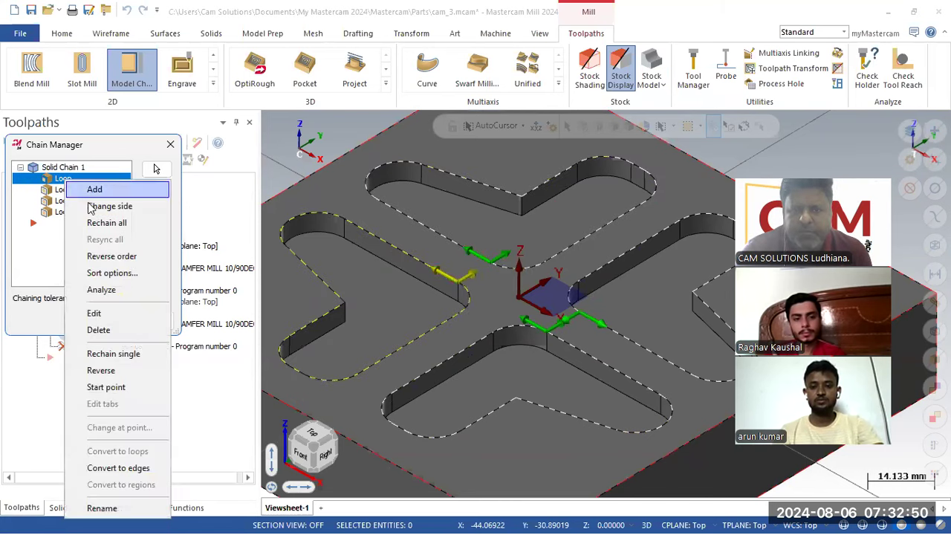
{"action": "left_click", "coordinate": [88, 206]}
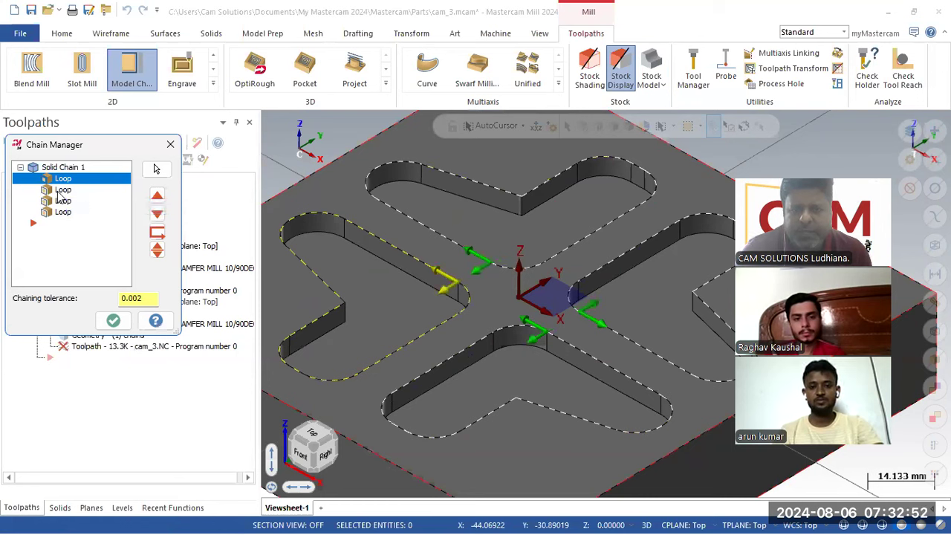
- Rechain all geometry of the second model chamfer, picking the top edge loops of the four pockets
{"action": "right_click", "coordinate": [59, 192]}
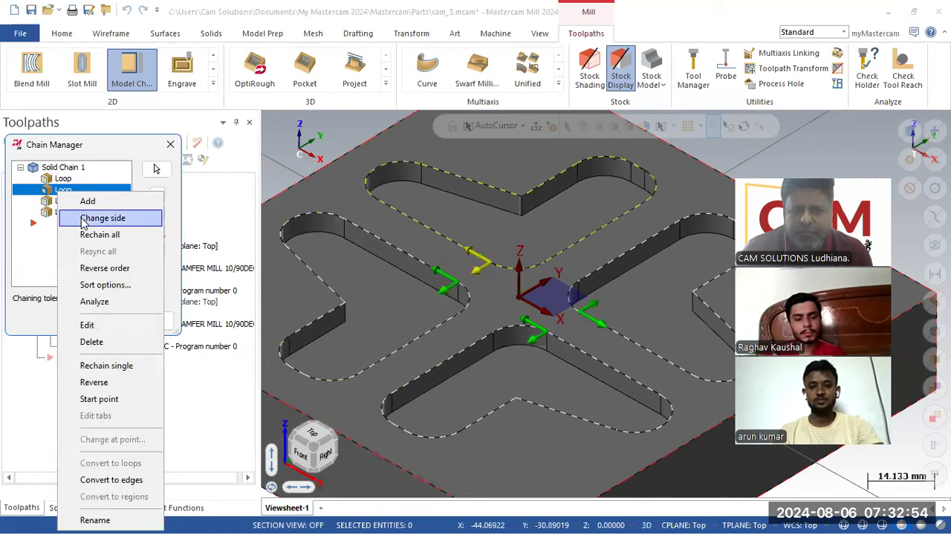
{"action": "left_click", "coordinate": [99, 235]}
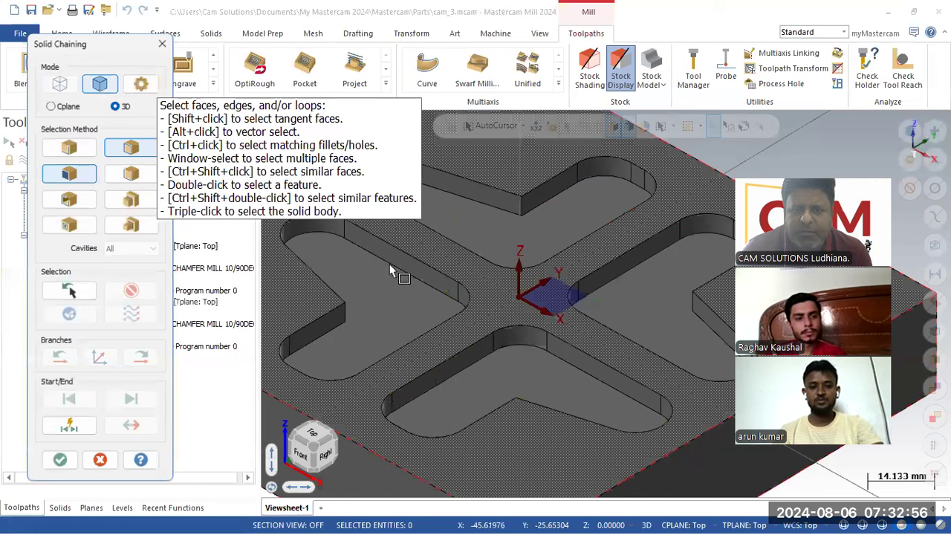
{"action": "left_click", "coordinate": [446, 275]}
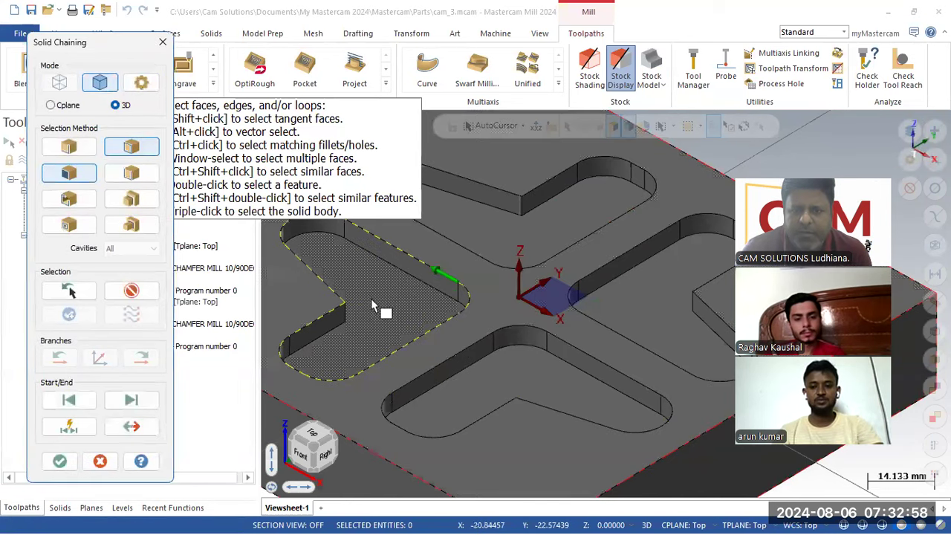
{"action": "left_click", "coordinate": [479, 253]}
{"action": "left_click", "coordinate": [113, 291]}
{"action": "left_click", "coordinate": [479, 255]}
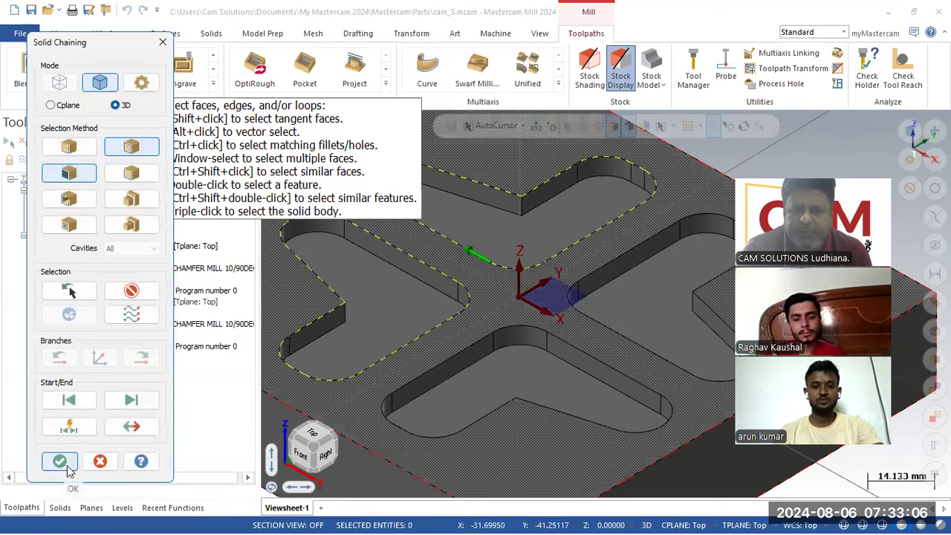
{"action": "left_click", "coordinate": [568, 348]}
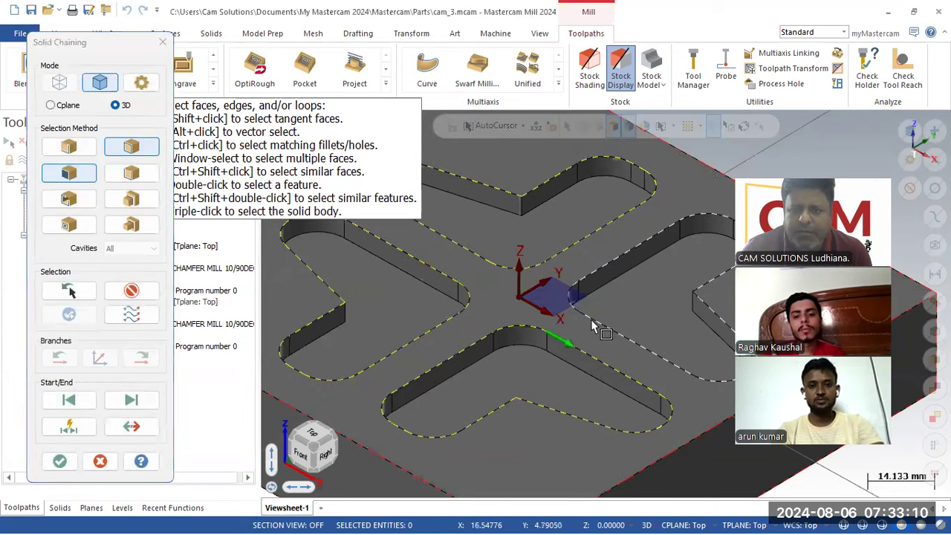
{"action": "left_click", "coordinate": [61, 462]}
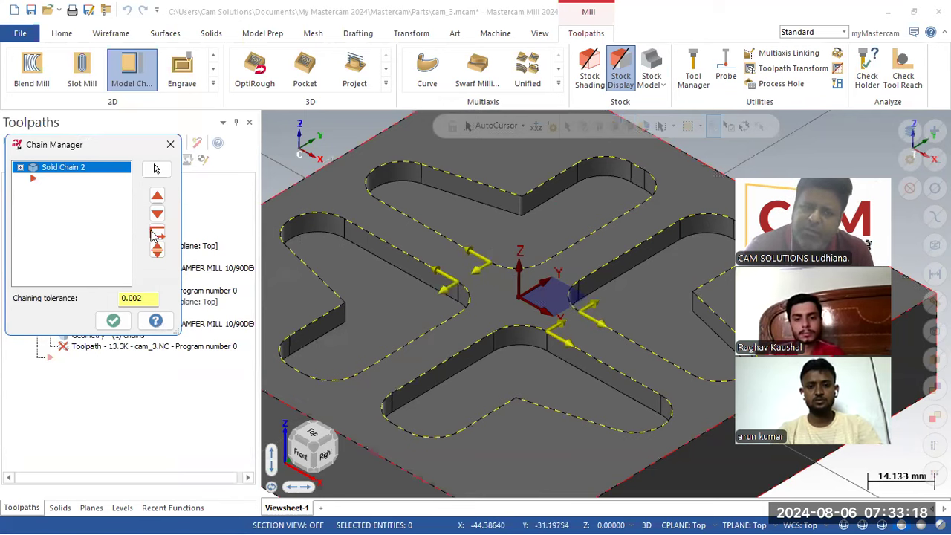
- Reverse the direction of the front pocket's loop in Solid Chain 2
{"action": "left_click", "coordinate": [20, 168]}
{"action": "left_click", "coordinate": [64, 212]}
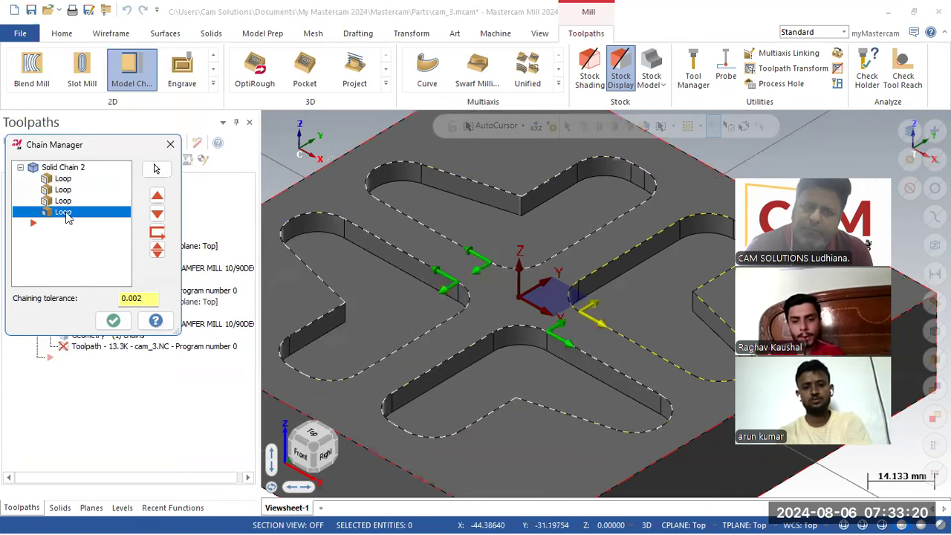
{"action": "key", "text": "Up"}
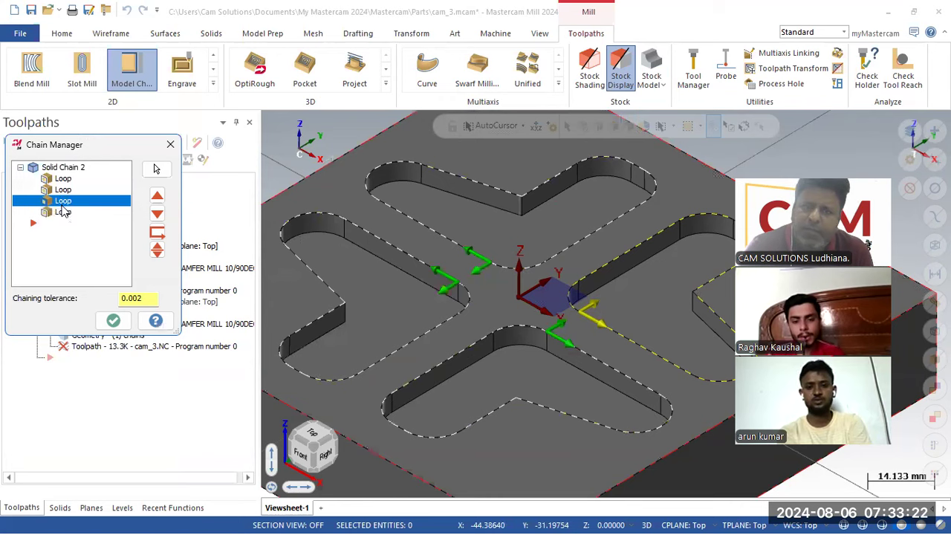
{"action": "right_click", "coordinate": [64, 212]}
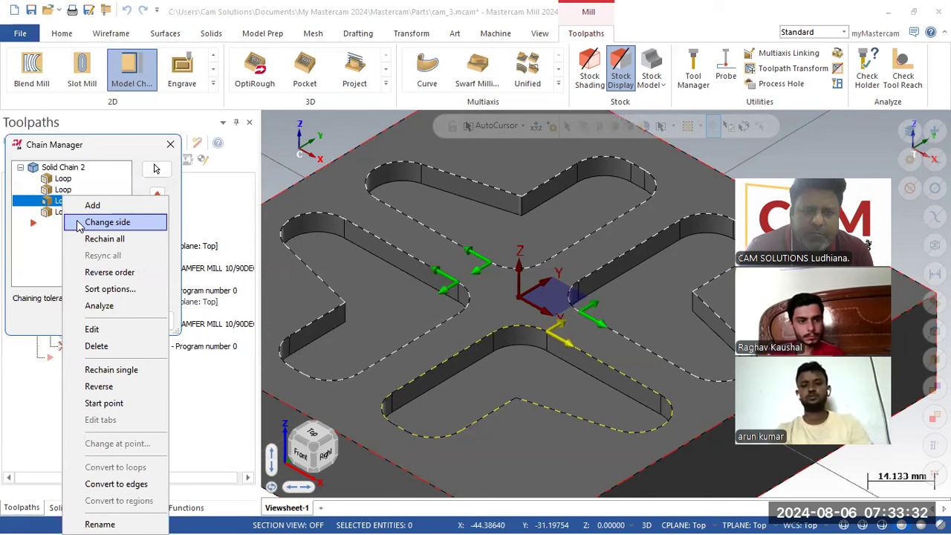
{"action": "left_click", "coordinate": [121, 386]}
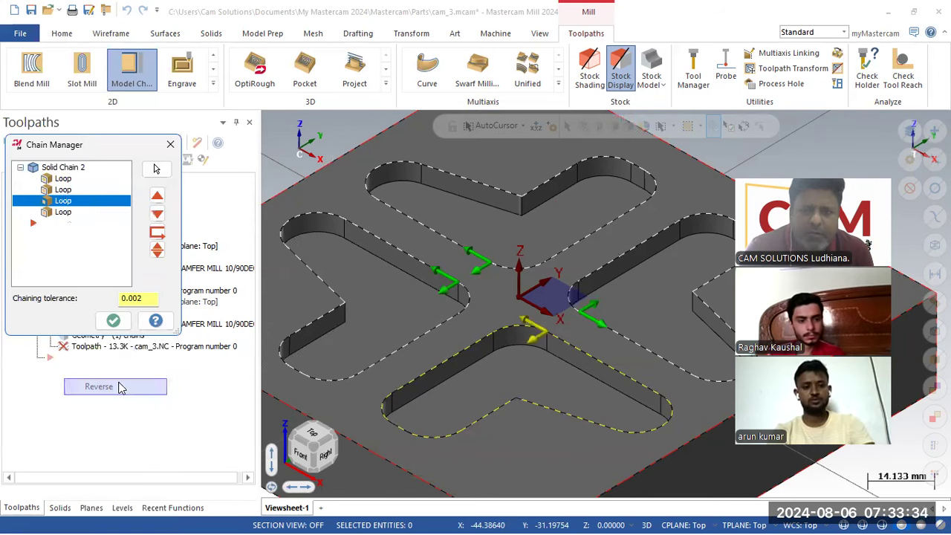
- Reverse the direction of the rear pocket's loop in Solid Chain 2 and regenerate the second model chamfer toolpath
{"action": "left_click", "coordinate": [63, 190]}
{"action": "right_click", "coordinate": [62, 191]}
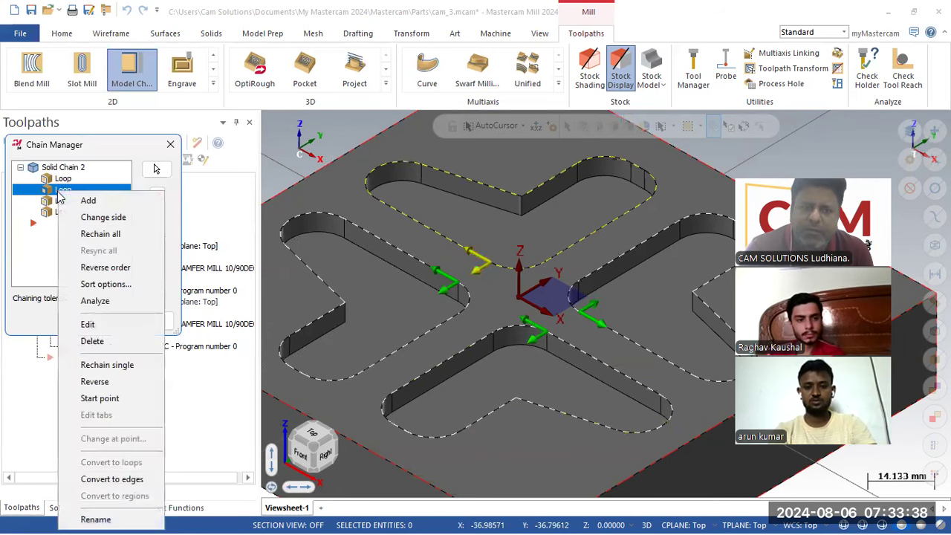
{"action": "left_click", "coordinate": [98, 383]}
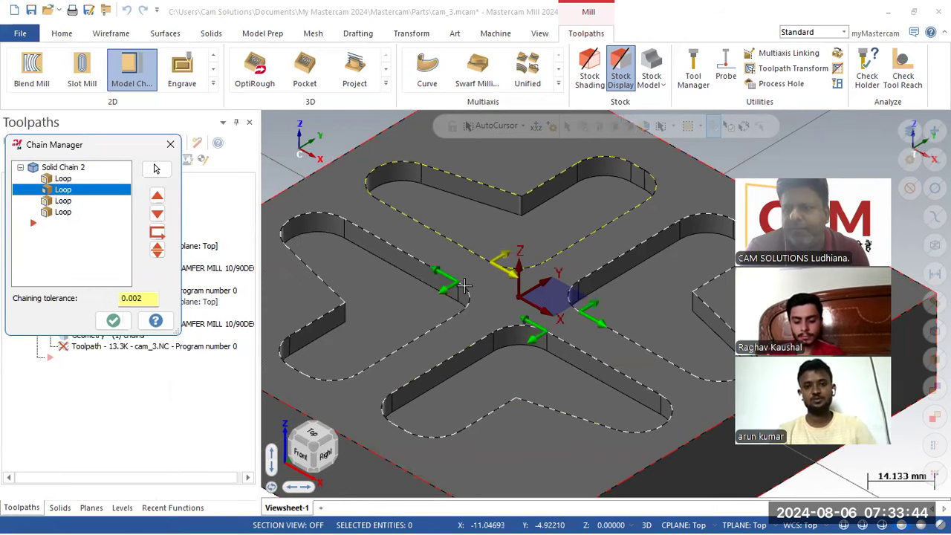
{"action": "left_click", "coordinate": [113, 321]}
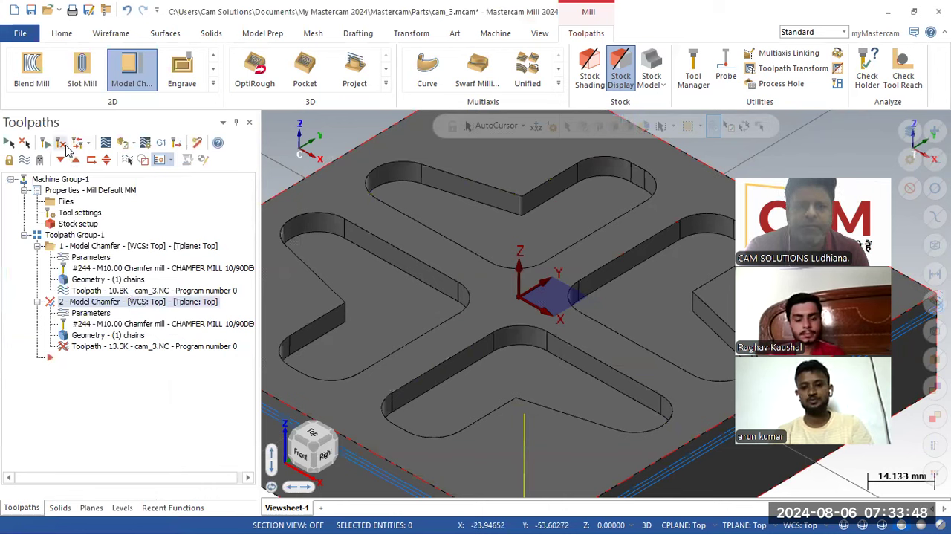
{"action": "left_click", "coordinate": [62, 142]}
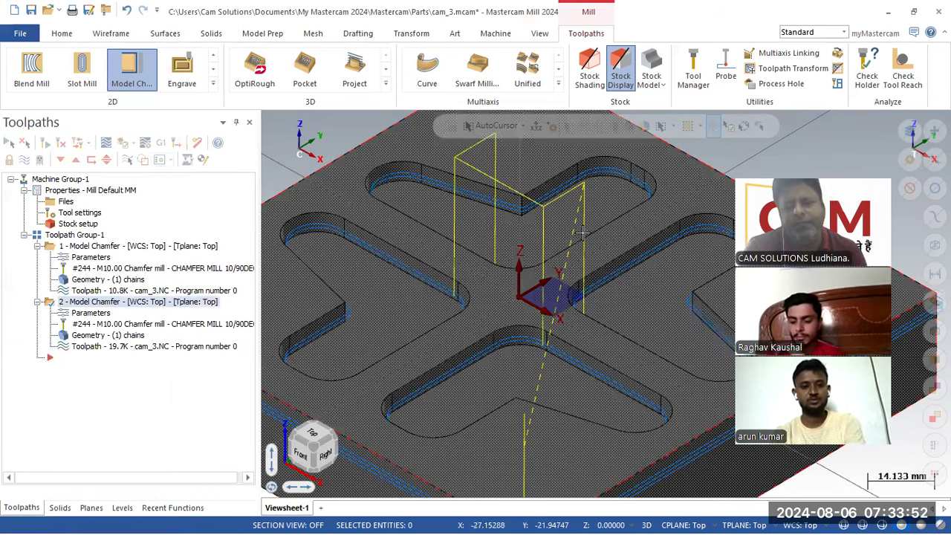
- Replace the rectangular stock in the stock setup with the part's solid body
{"action": "scroll", "coordinate": [568, 254], "scroll_direction": "down", "scroll_amount": 3}
{"action": "left_click", "coordinate": [82, 228]}
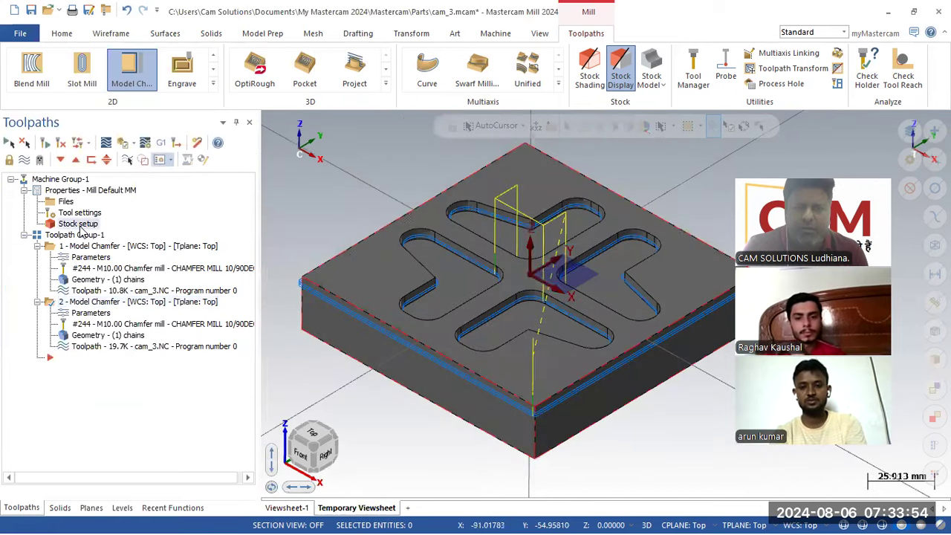
{"action": "left_click", "coordinate": [82, 225]}
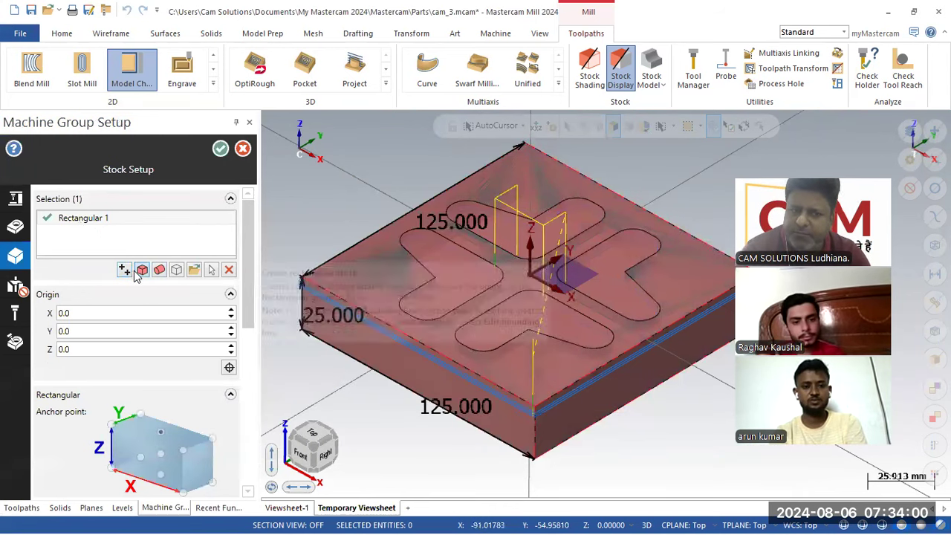
{"action": "left_click", "coordinate": [228, 270]}
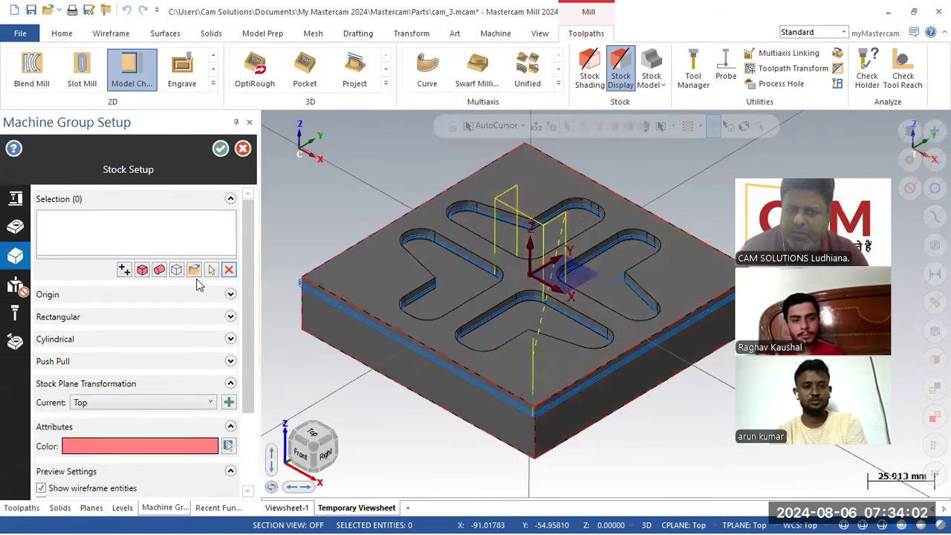
{"action": "left_click", "coordinate": [211, 271]}
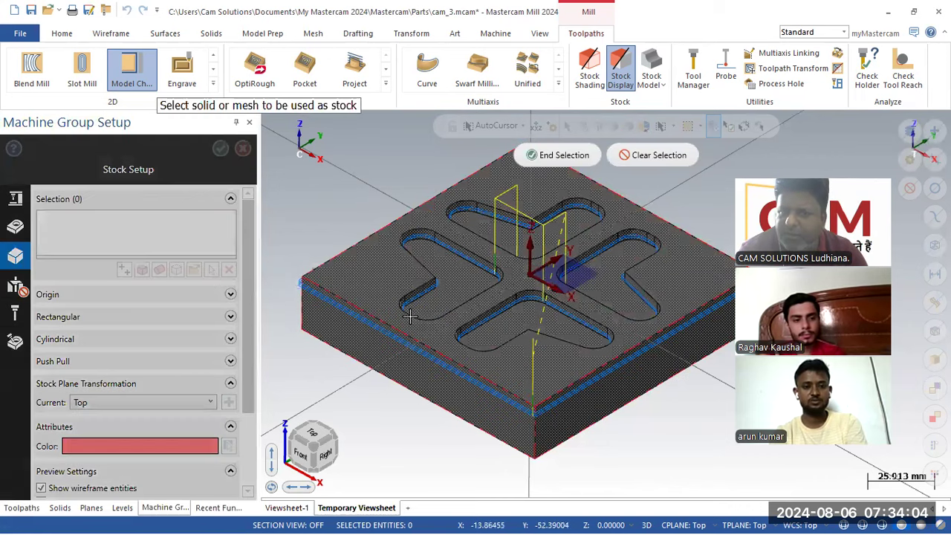
{"action": "left_click", "coordinate": [560, 156]}
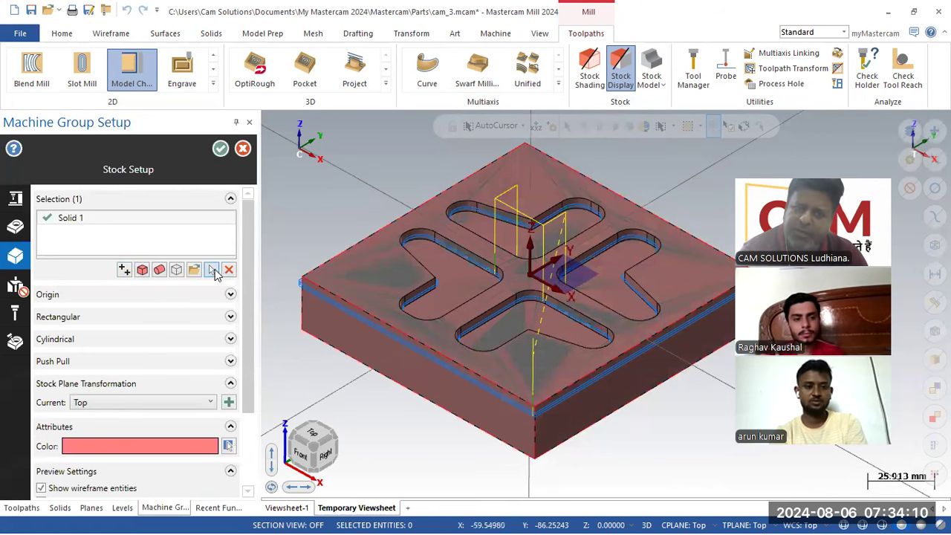
{"action": "left_click", "coordinate": [220, 149]}
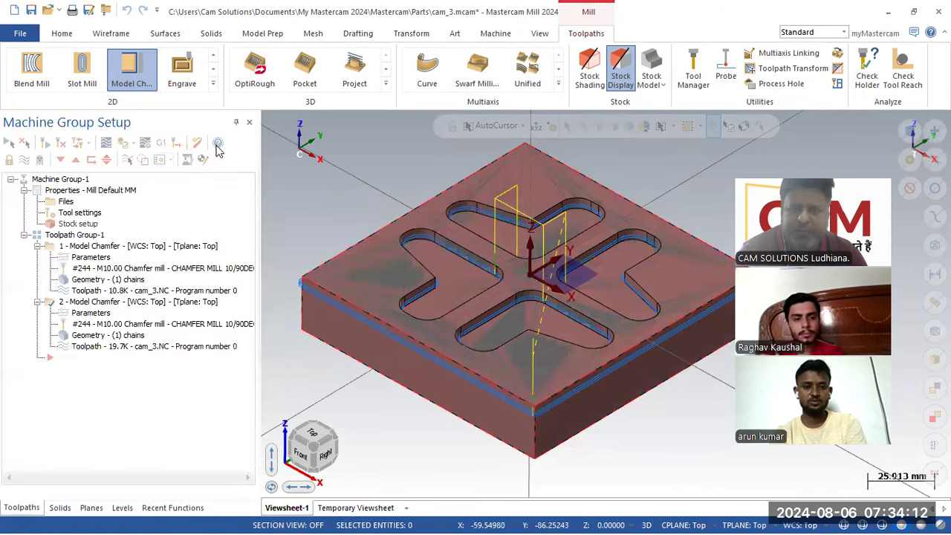
- Verify the pocket model chamfer by running its full simulation on the solid stock, and close the simulator
{"action": "left_click", "coordinate": [124, 147]}
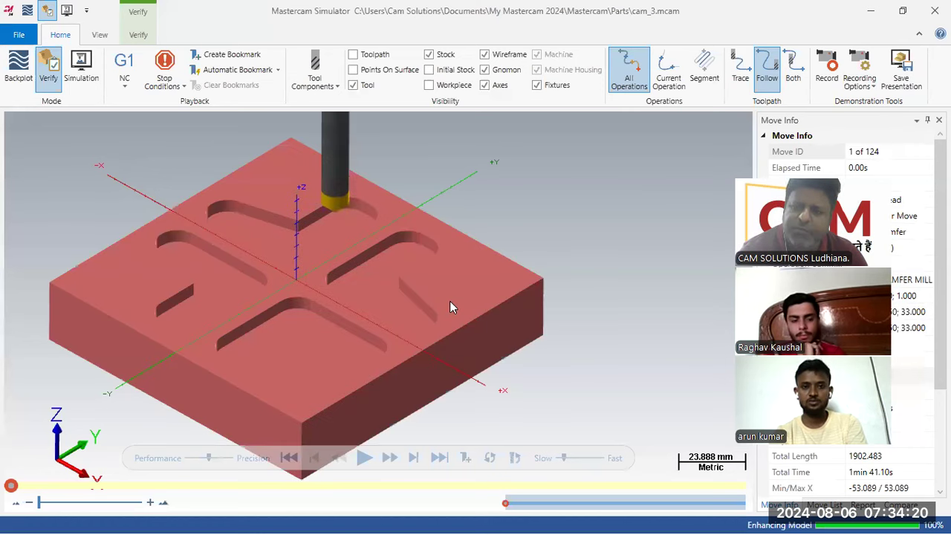
{"action": "left_click", "coordinate": [362, 459]}
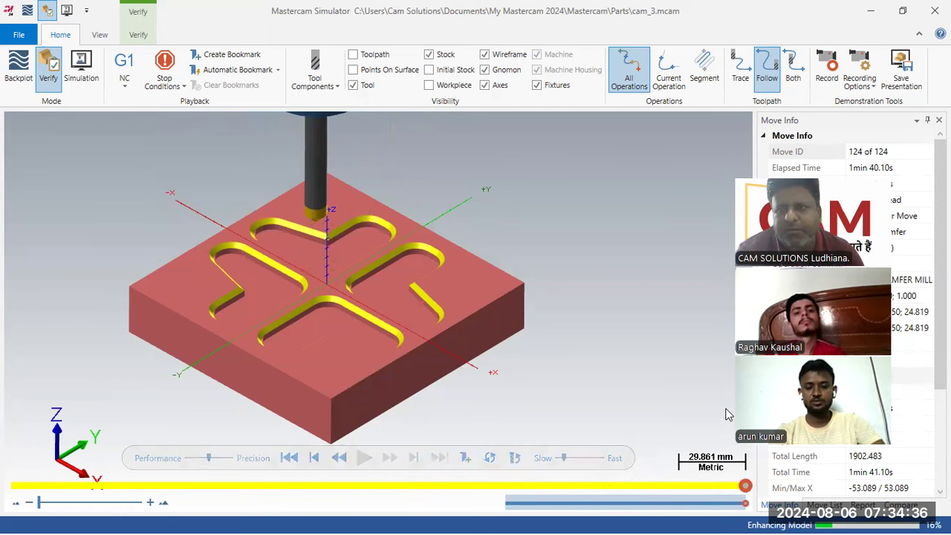
{"action": "left_click", "coordinate": [934, 11]}
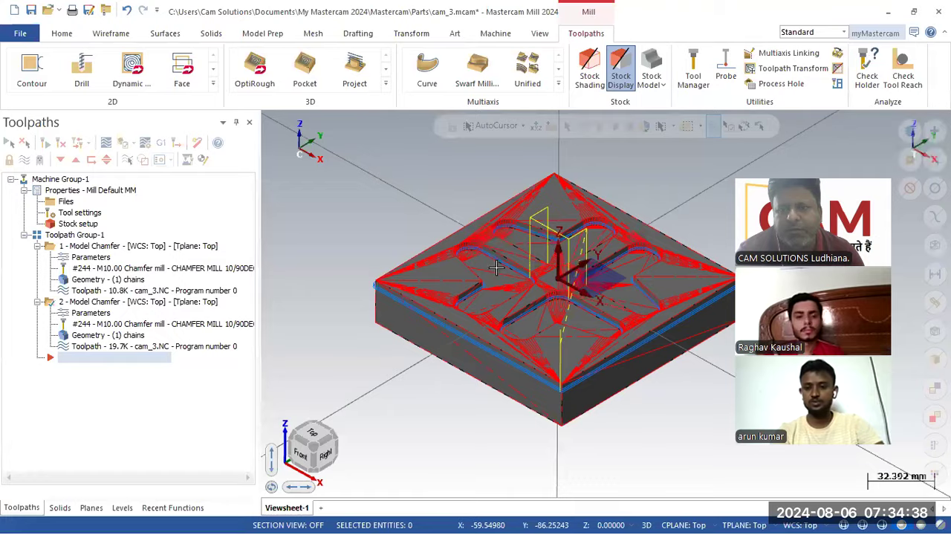
- Verify both model chamfers of Toolpath Group-1 together in a full simulation, inspect the chamfered block and close the simulator
{"action": "scroll", "coordinate": [706, 246], "scroll_direction": "up", "scroll_amount": 2}
{"action": "scroll", "coordinate": [513, 256], "scroll_direction": "down", "scroll_amount": 2}
{"action": "scroll", "coordinate": [614, 221], "scroll_direction": "up", "scroll_amount": 1}
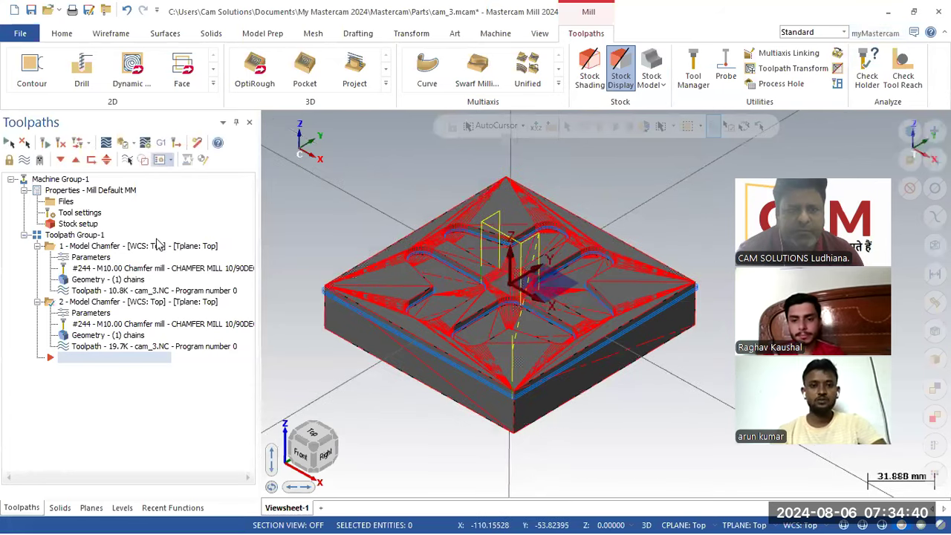
{"action": "left_click", "coordinate": [74, 236]}
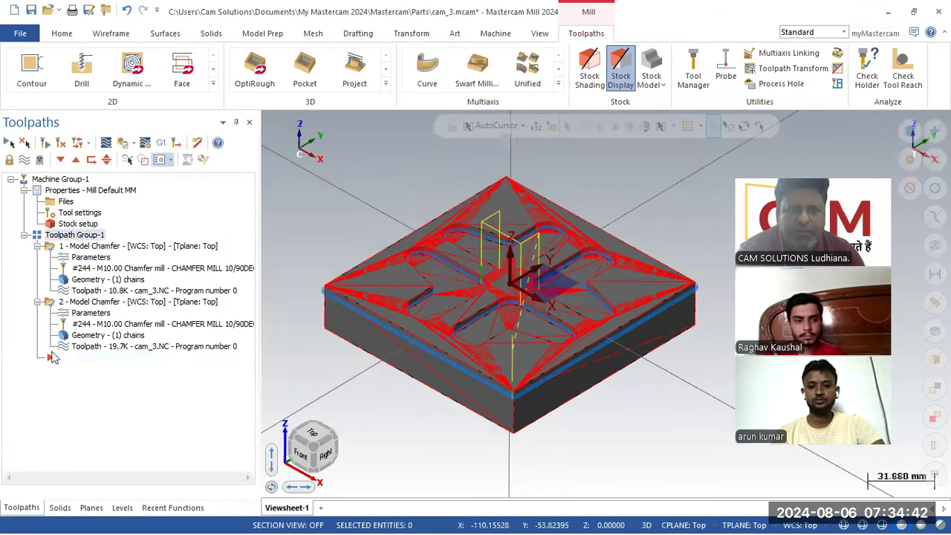
{"action": "left_click", "coordinate": [123, 144]}
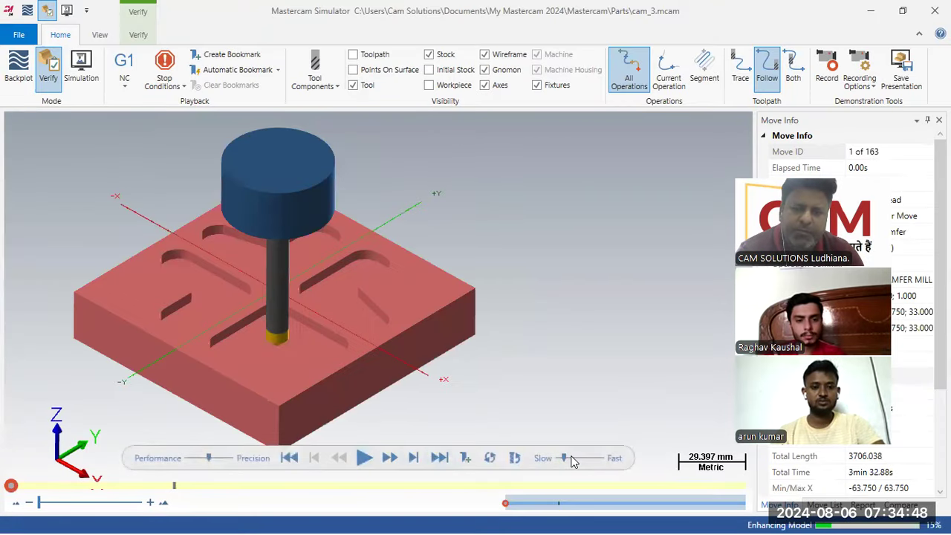
{"action": "left_click", "coordinate": [368, 459]}
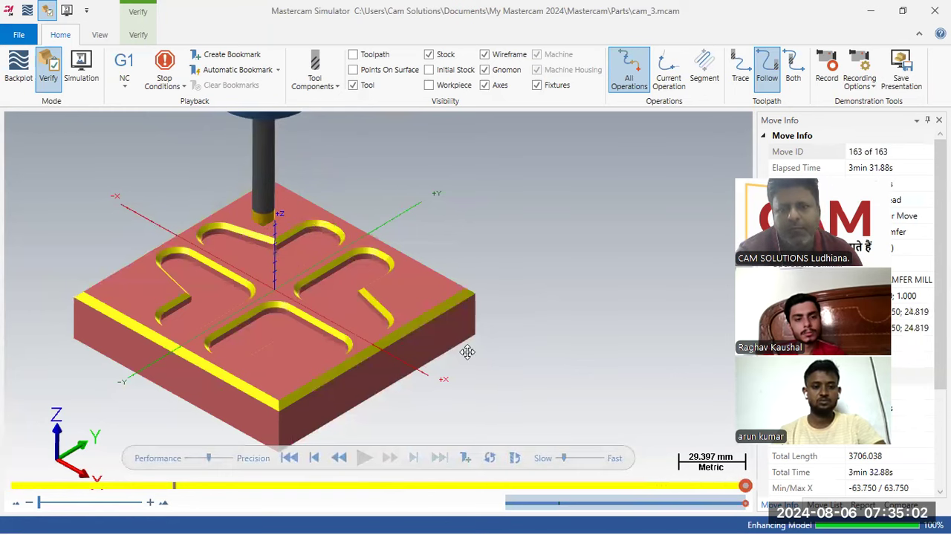
{"action": "middle_click_drag", "start_coordinate": [415, 325], "coordinate": [517, 200]}
{"action": "left_click", "coordinate": [934, 11]}
{"action": "scroll", "coordinate": [267, 221], "scroll_direction": "down", "scroll_amount": 4}
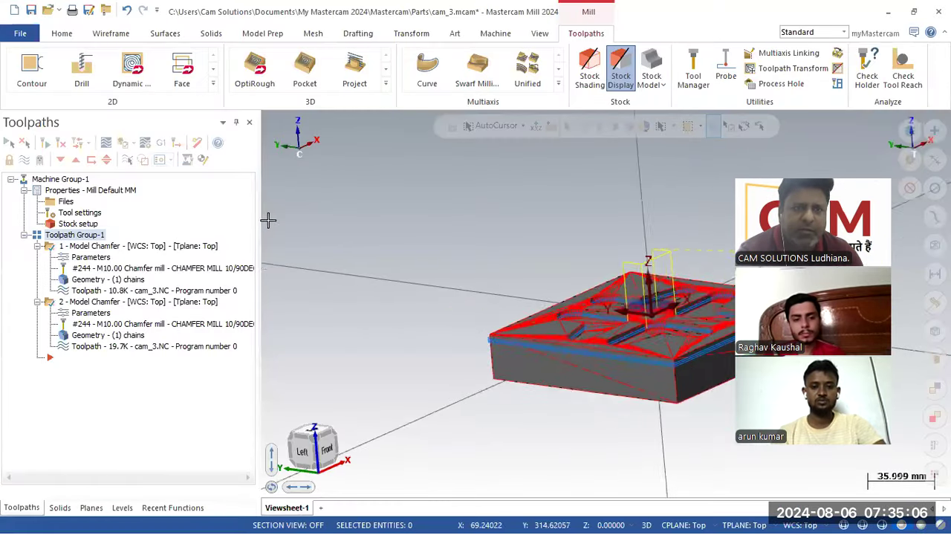
{"action": "scroll", "coordinate": [668, 256], "scroll_direction": "up", "scroll_amount": 2}
{"action": "middle_click_drag", "start_coordinate": [649, 276], "coordinate": [380, 320]}
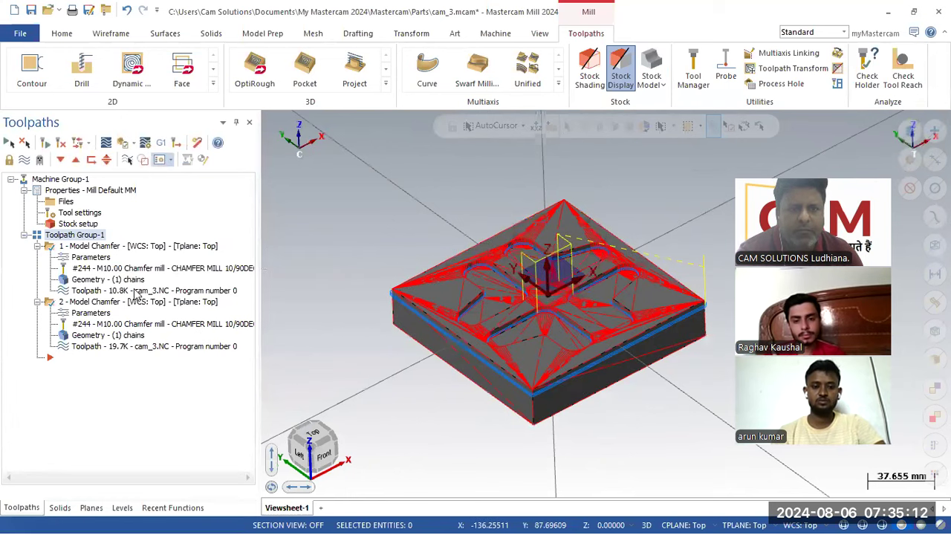
{"action": "middle_click_drag", "start_coordinate": [369, 231], "coordinate": [242, 235]}
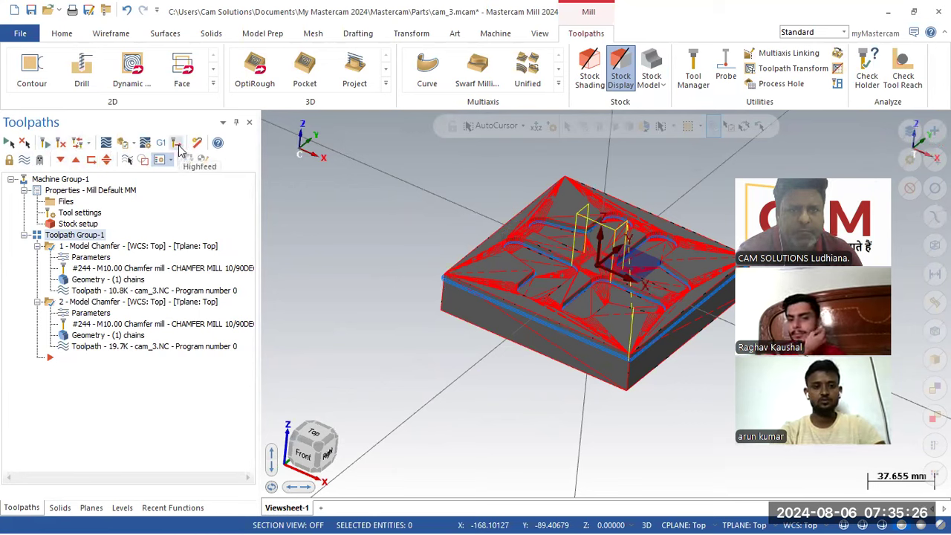
{"action": "left_click", "coordinate": [115, 148]}
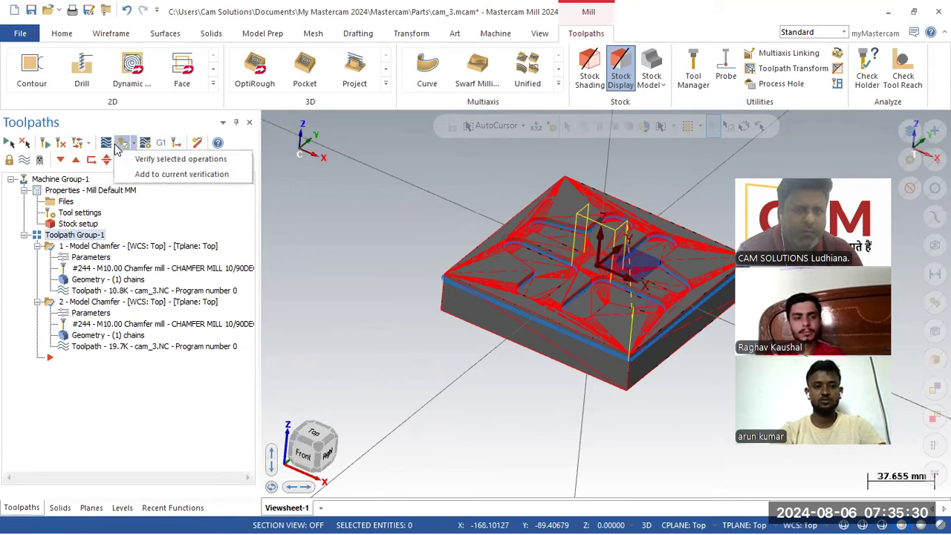
{"action": "left_click", "coordinate": [88, 142]}
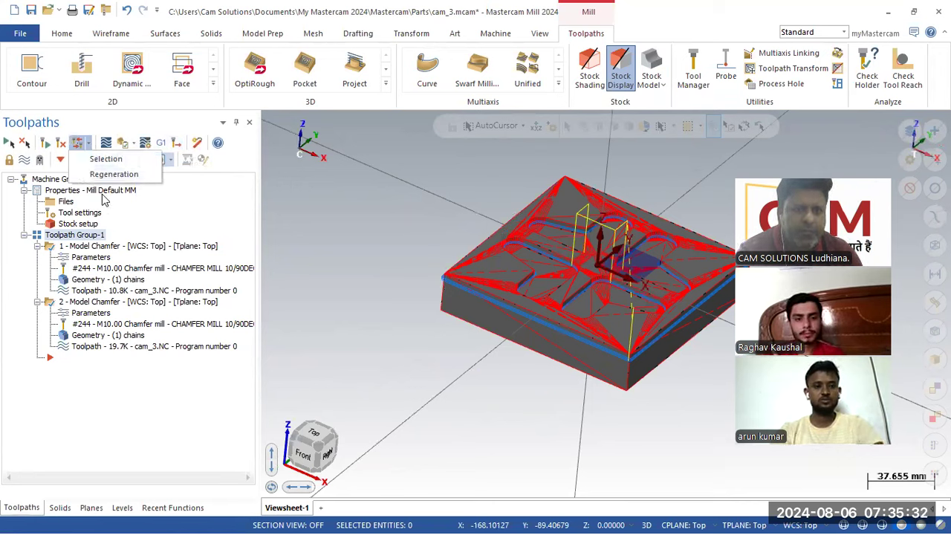
{"action": "left_click", "coordinate": [233, 214]}
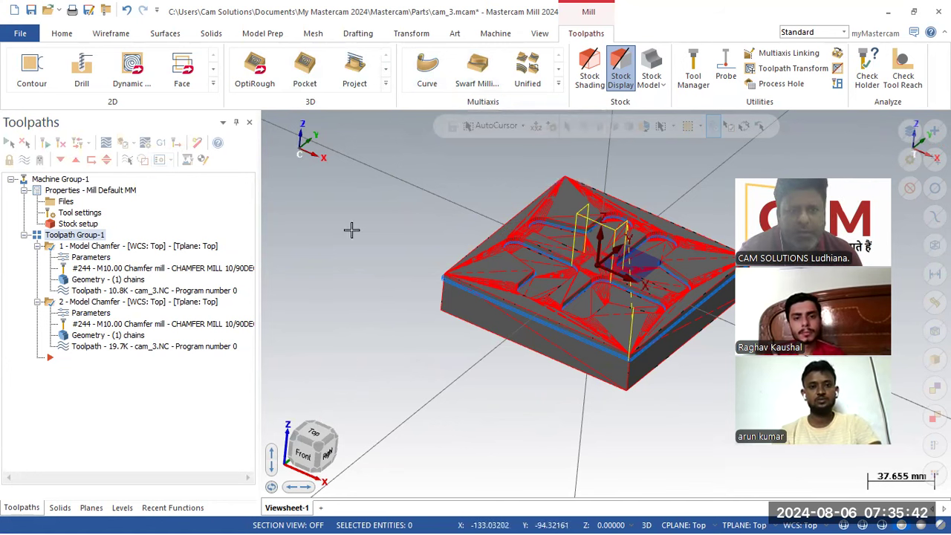
- Turn off the stock display so only the block and its chamfer toolpaths are shown
{"action": "left_click", "coordinate": [613, 83]}
{"action": "scroll", "coordinate": [282, 304], "scroll_direction": "down", "scroll_amount": 3}
{"action": "scroll", "coordinate": [567, 221], "scroll_direction": "up", "scroll_amount": 3}
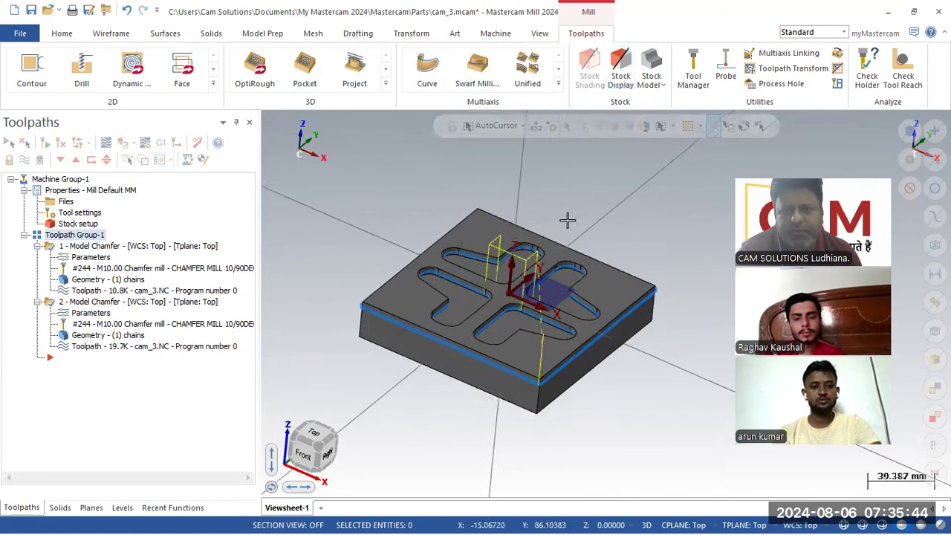
{"action": "scroll", "coordinate": [567, 220], "scroll_direction": "up", "scroll_amount": 2}
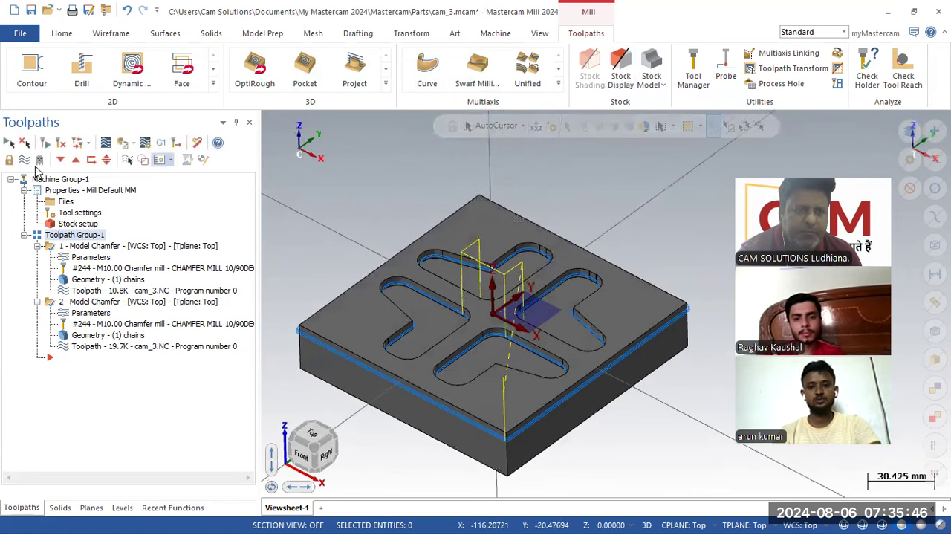
- Hide the displayed model chamfer toolpaths and start a 2D Contour toolpath chained on the block's outer top boundary
{"action": "left_click", "coordinate": [24, 160]}
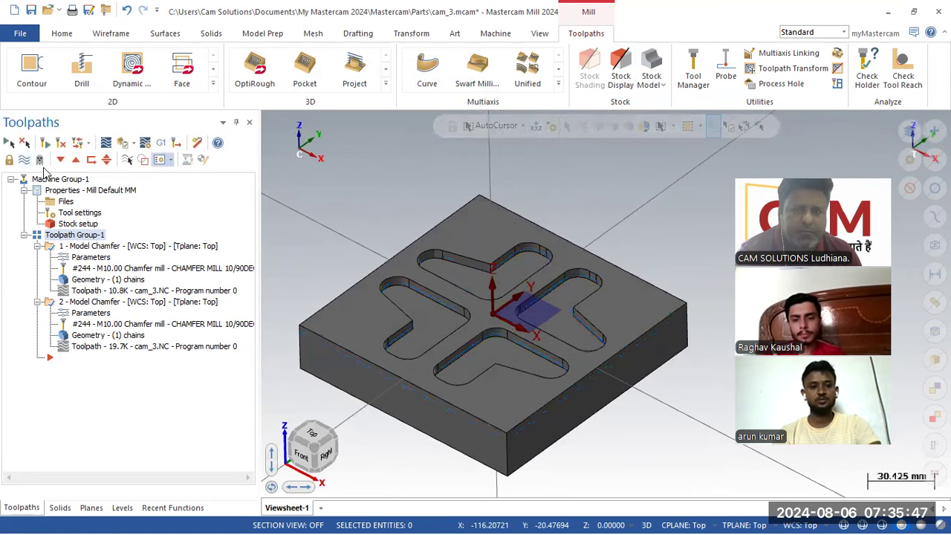
{"action": "left_click", "coordinate": [213, 86]}
{"action": "left_click", "coordinate": [34, 92]}
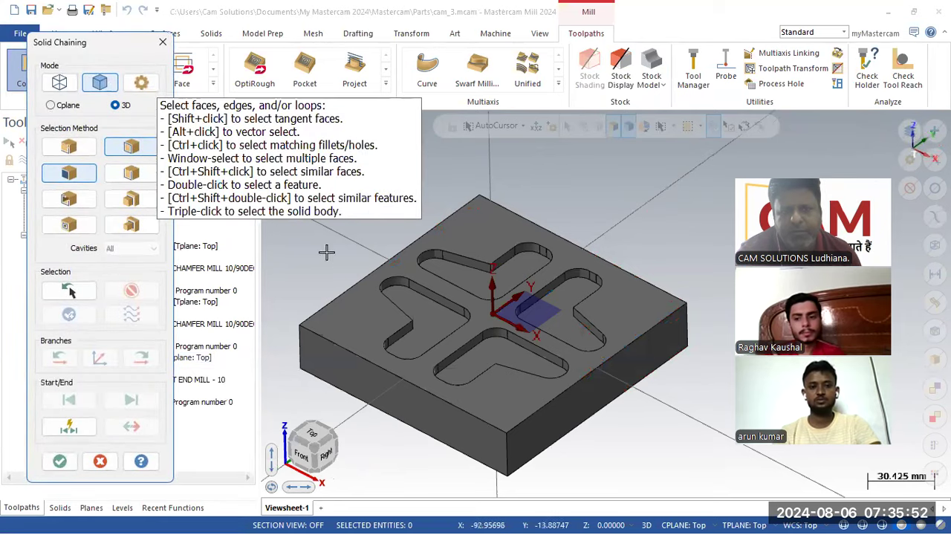
{"action": "left_click", "coordinate": [353, 352]}
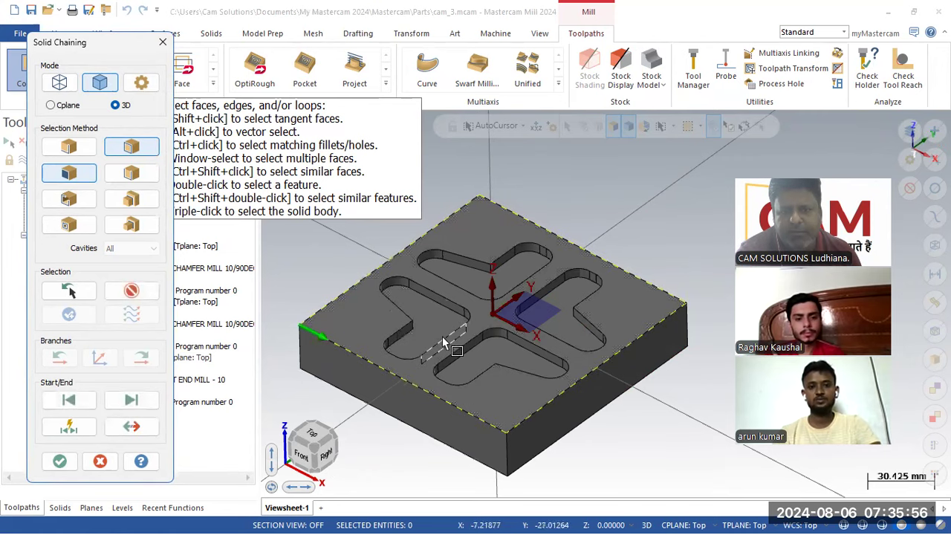
{"action": "left_click", "coordinate": [59, 460]}
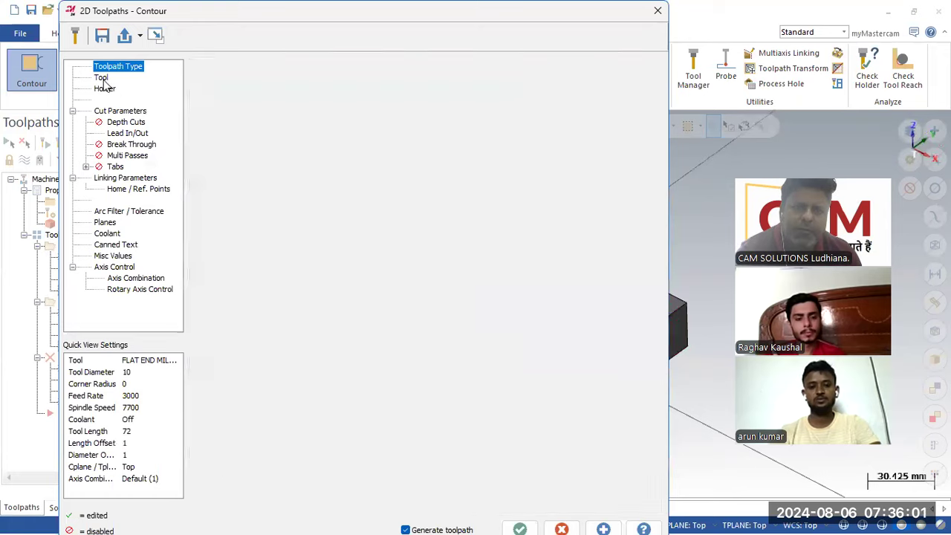
- Assign the CHAMFER MILL 10/90DEG, set the contour type to 2D chamfer with a 2 mm chamfer width, and generate the toolpath
{"action": "left_click", "coordinate": [103, 78]}
{"action": "left_click", "coordinate": [262, 124]}
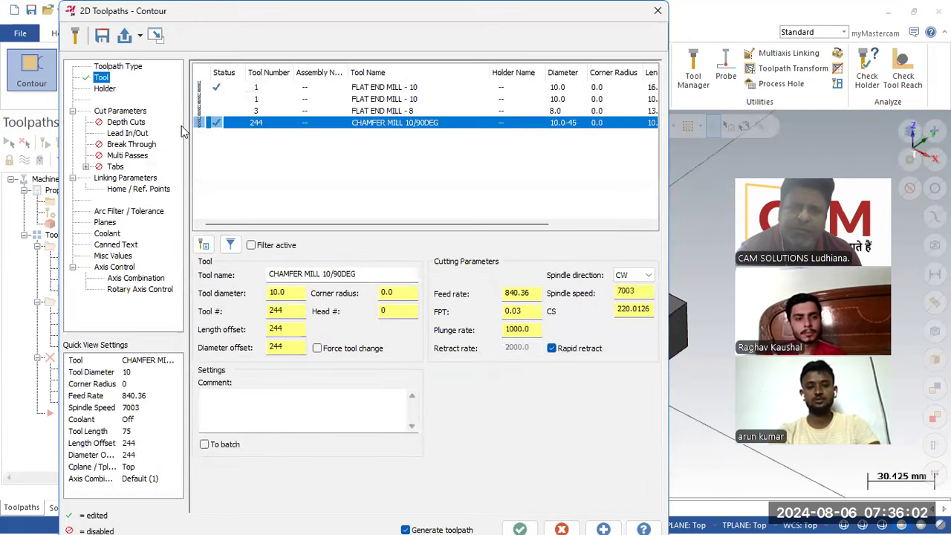
{"action": "left_click", "coordinate": [116, 113]}
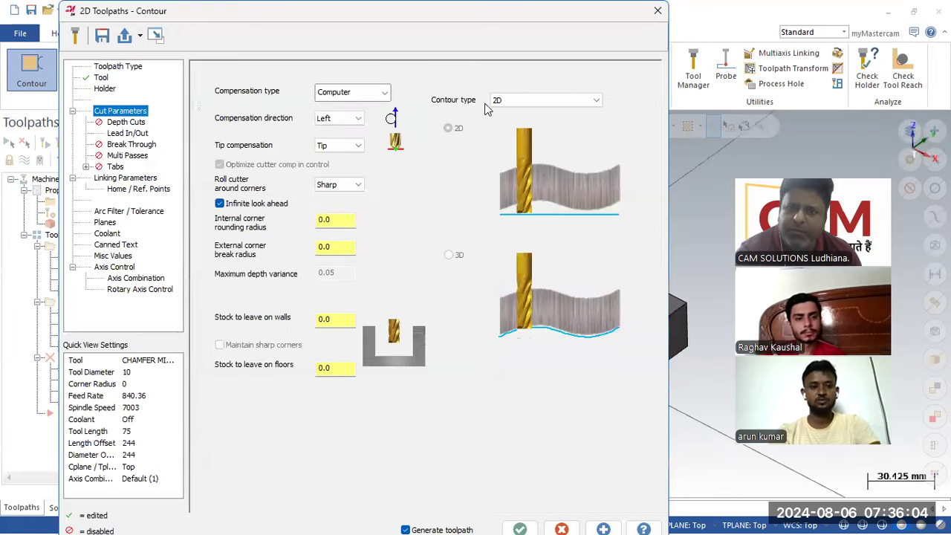
{"action": "left_click", "coordinate": [549, 100]}
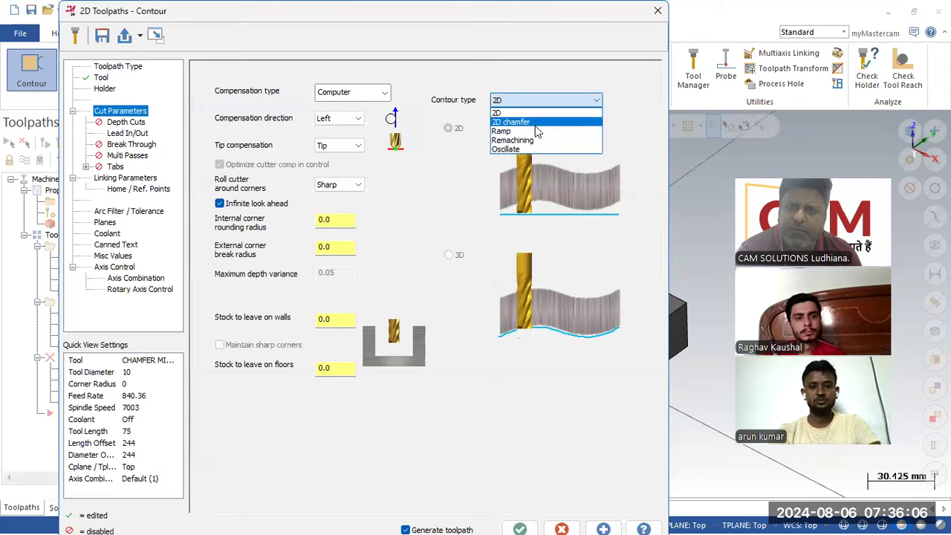
{"action": "left_click", "coordinate": [535, 122]}
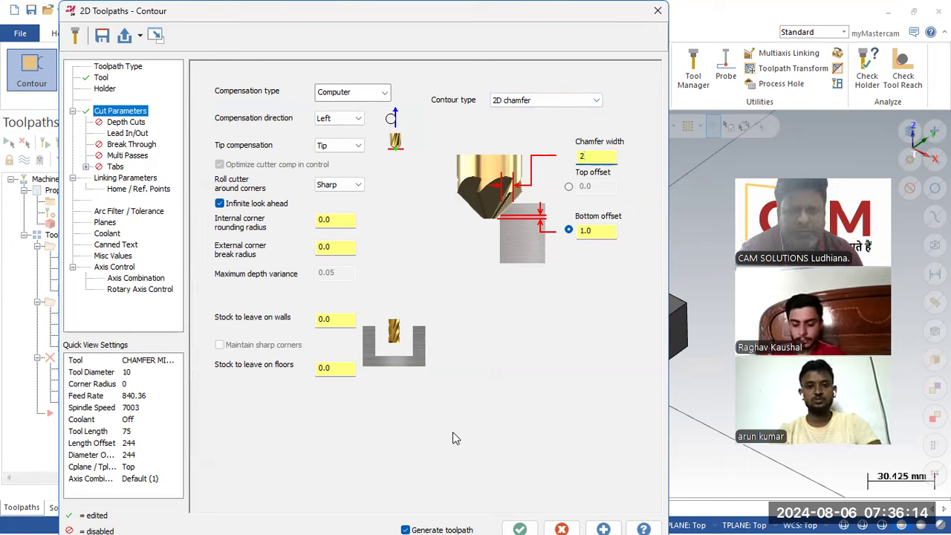
{"action": "left_click", "coordinate": [124, 178]}
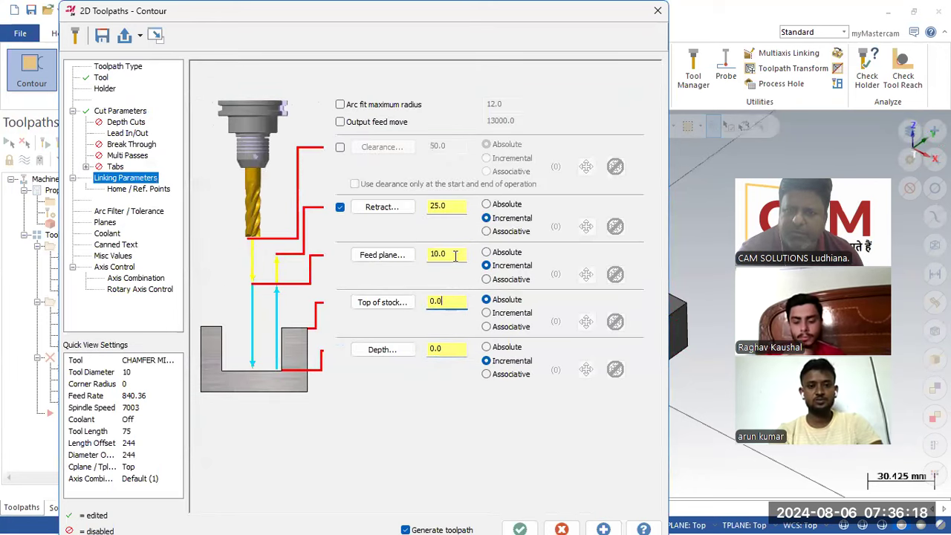
{"action": "left_click", "coordinate": [519, 522]}
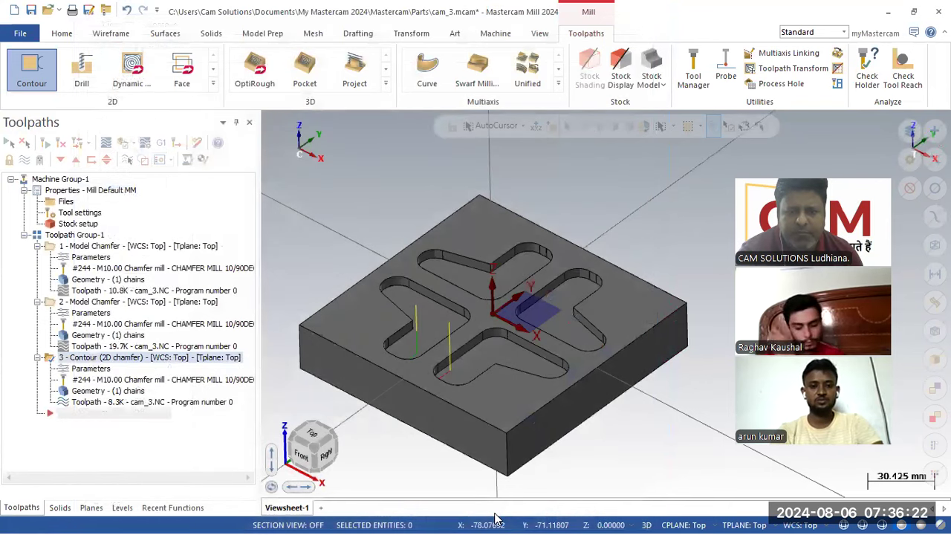
- Change the contour chamfer's compensation direction to Right and regenerate its toolpath
{"action": "left_click", "coordinate": [89, 368]}
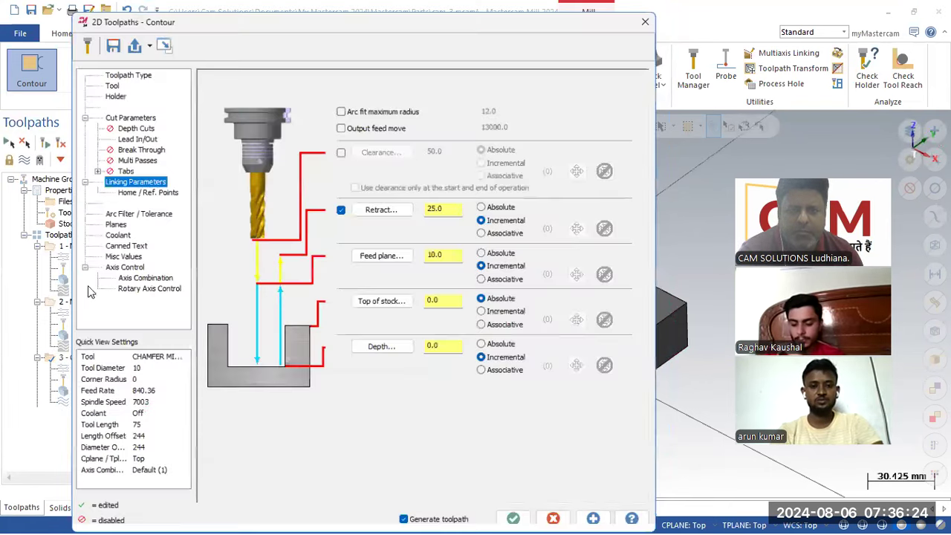
{"action": "left_click", "coordinate": [123, 114]}
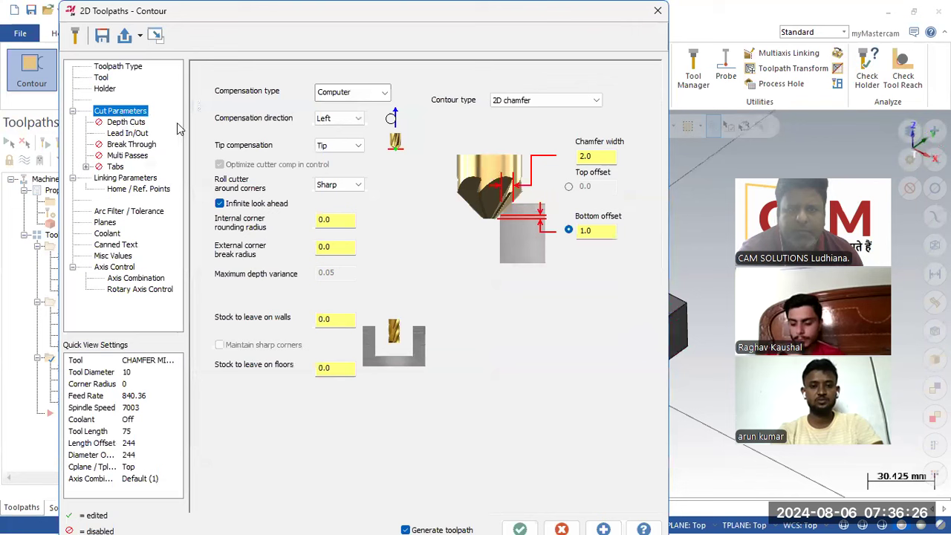
{"action": "left_click", "coordinate": [345, 119]}
{"action": "left_click", "coordinate": [334, 137]}
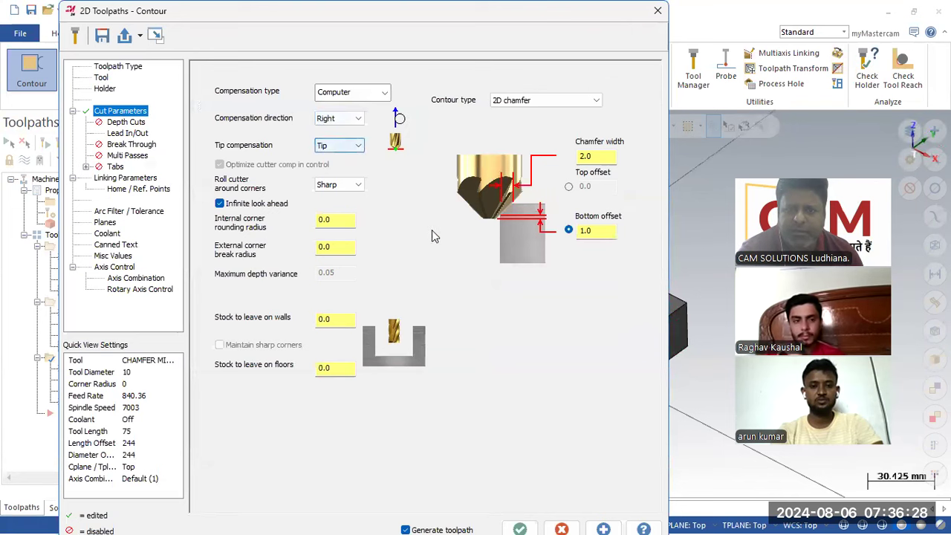
{"action": "left_click", "coordinate": [516, 525]}
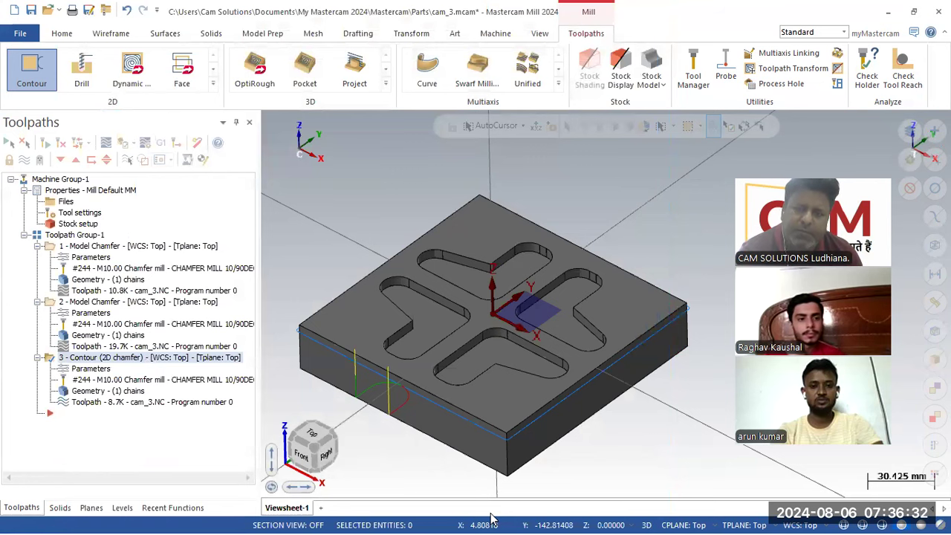
- Verify the outer contour chamfer by running its full simulation on the solid stock, and close the simulator
{"action": "left_click", "coordinate": [123, 144]}
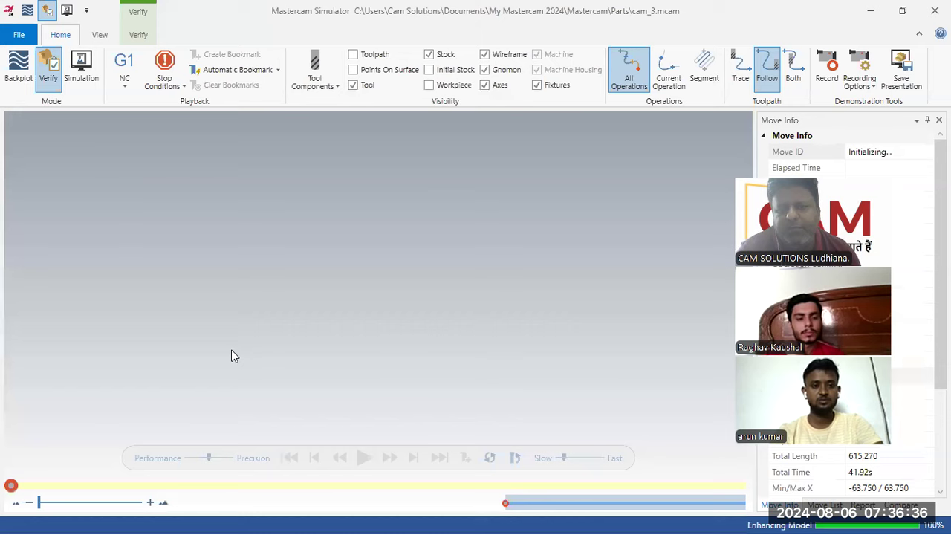
{"action": "left_click", "coordinate": [370, 460]}
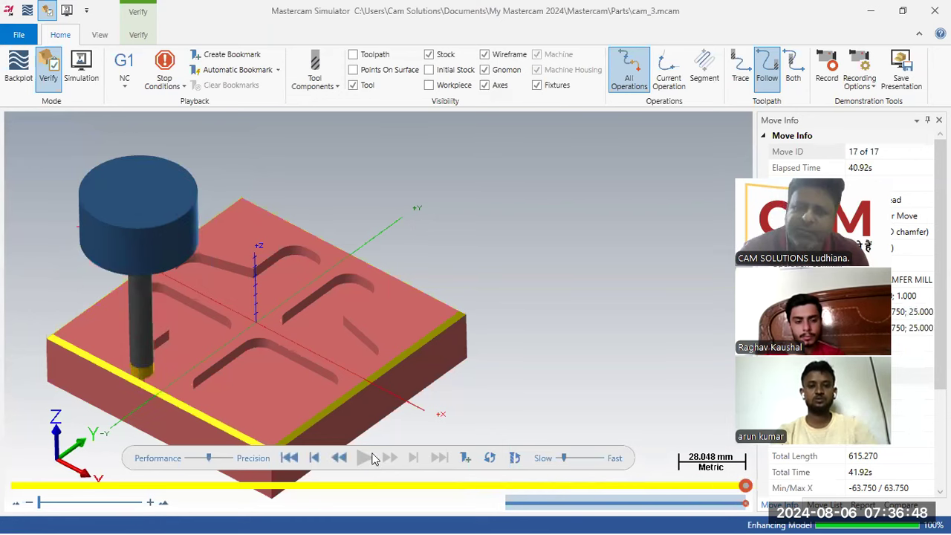
{"action": "scroll", "coordinate": [481, 283], "scroll_direction": "down", "scroll_amount": 2}
{"action": "scroll", "coordinate": [342, 362], "scroll_direction": "up", "scroll_amount": 1}
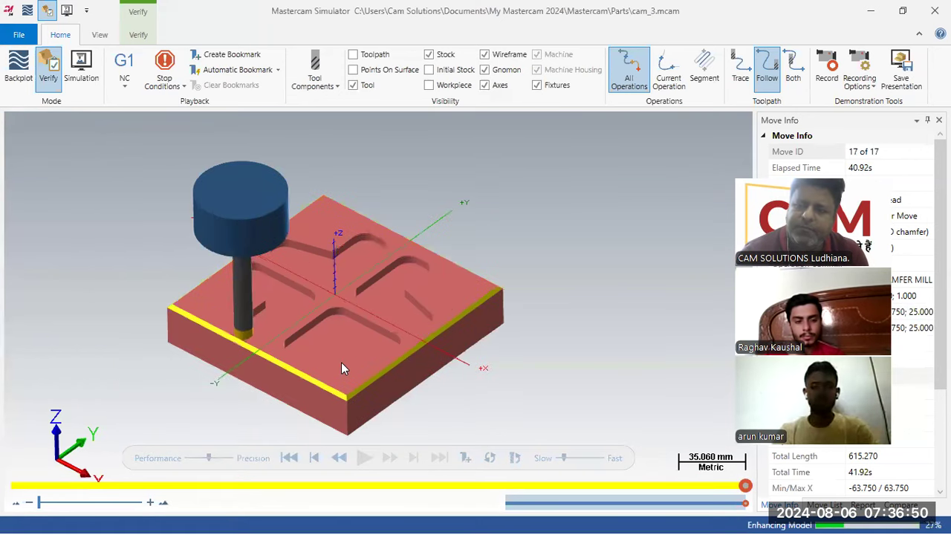
{"action": "left_click", "coordinate": [934, 10]}
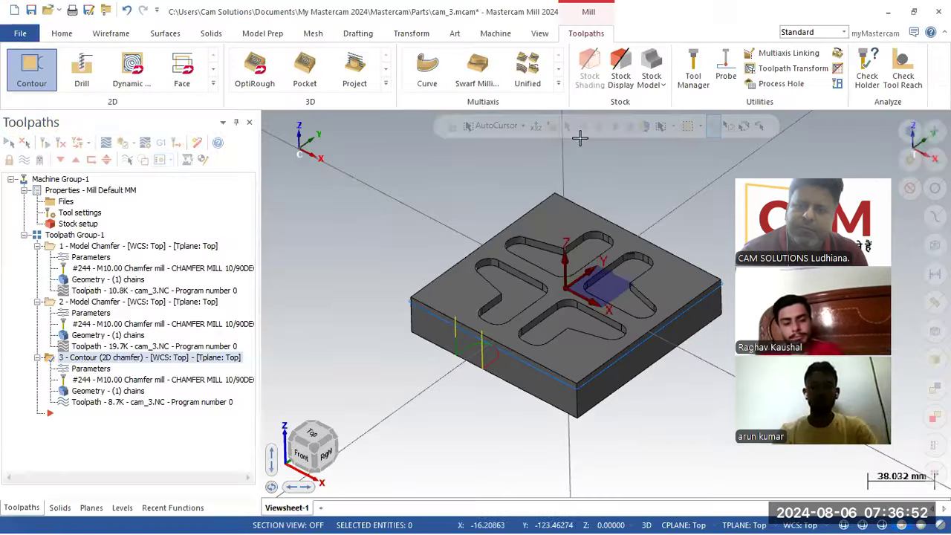
- Add the top edge loops of all four pockets as a second solid chain in the contour chamfer's geometry
{"action": "left_click", "coordinate": [98, 391]}
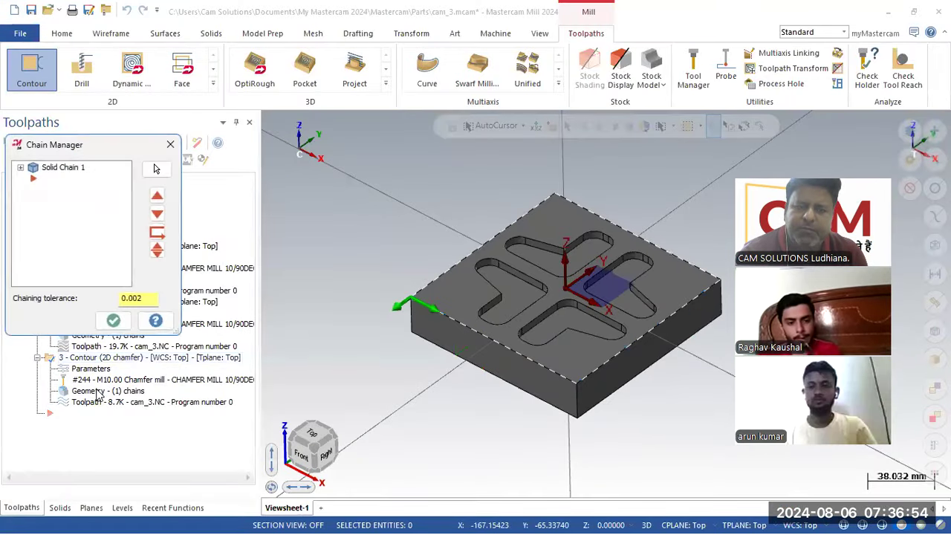
{"action": "right_click", "coordinate": [74, 169]}
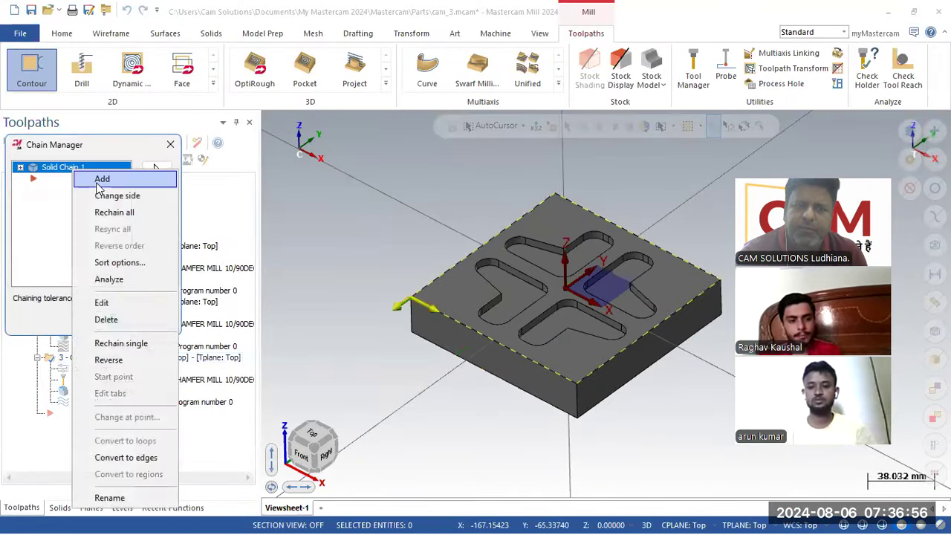
{"action": "left_click", "coordinate": [102, 179]}
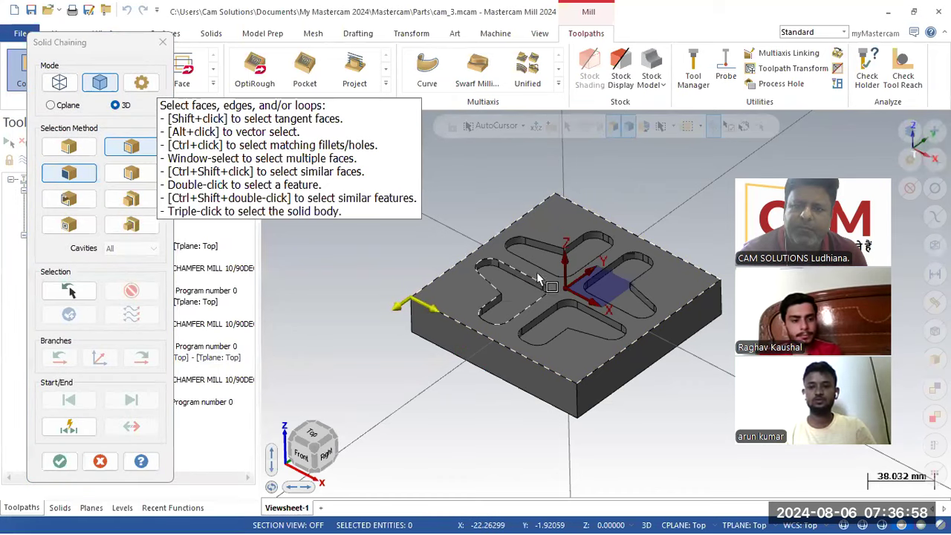
{"action": "left_click", "coordinate": [543, 271]}
{"action": "left_click", "coordinate": [545, 279]}
{"action": "left_click", "coordinate": [593, 301]}
{"action": "left_click", "coordinate": [584, 307]}
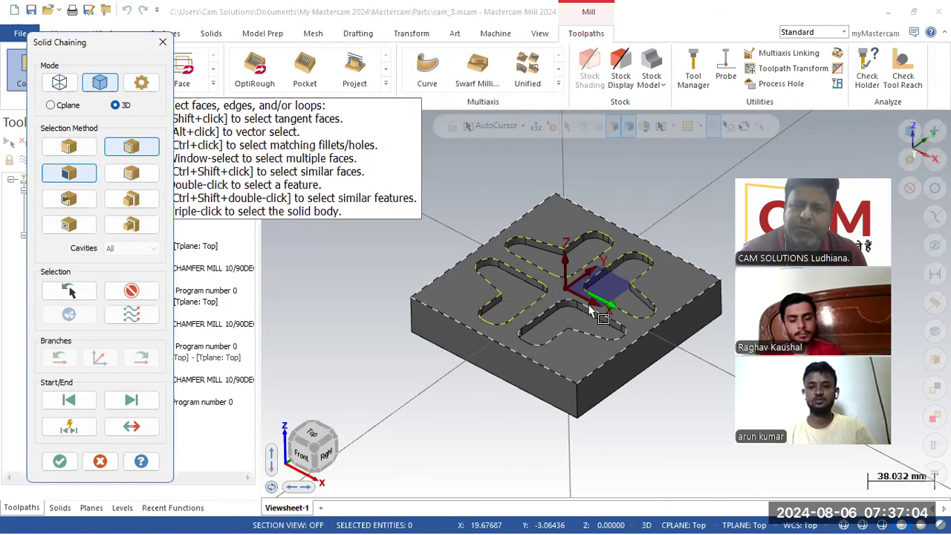
{"action": "left_click", "coordinate": [60, 460]}
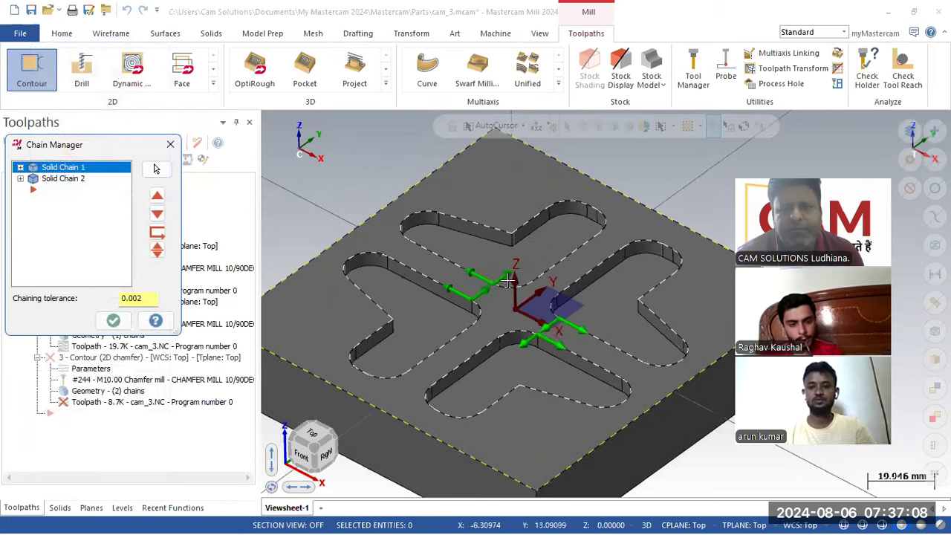
- Reverse the direction of the first and third pocket loops in Solid Chain 2 and accept the chain changes
{"action": "left_click", "coordinate": [20, 178]}
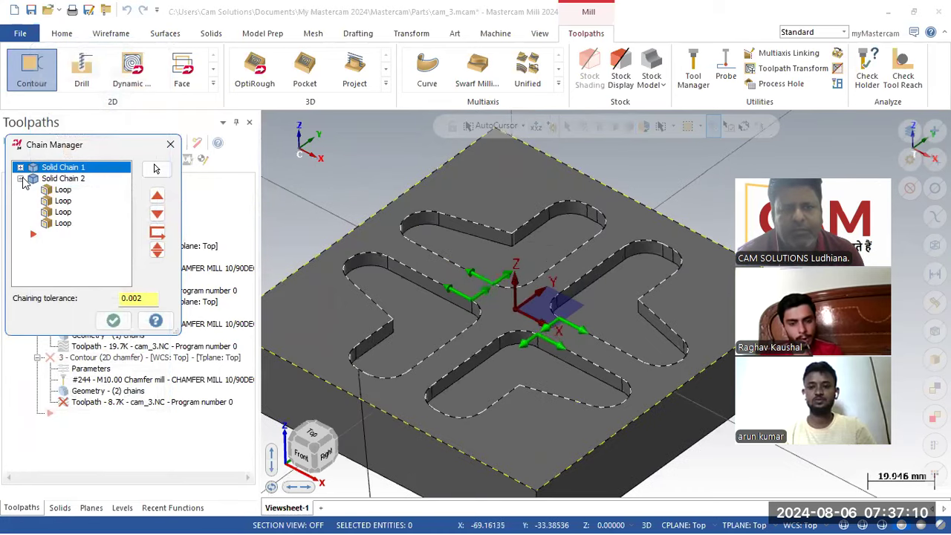
{"action": "left_click", "coordinate": [63, 190]}
{"action": "right_click", "coordinate": [63, 197]}
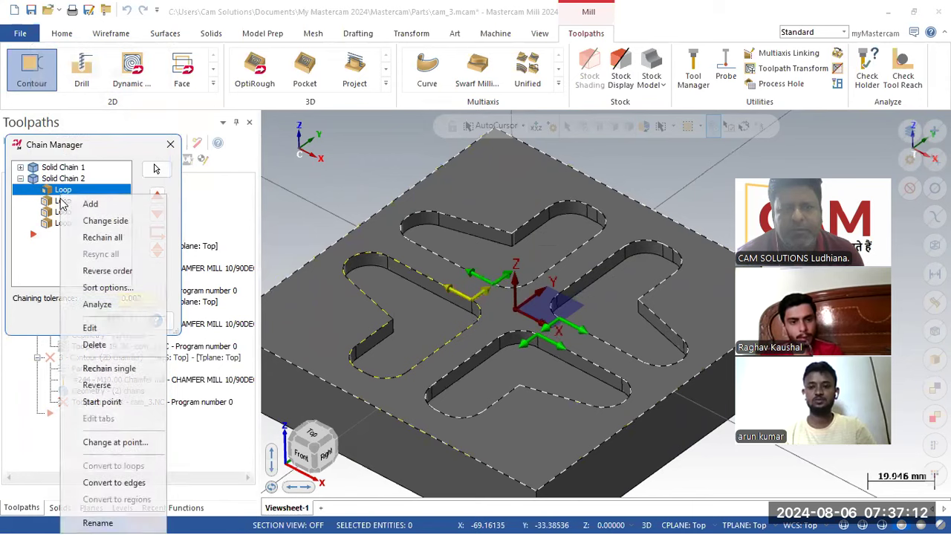
{"action": "left_click", "coordinate": [104, 384]}
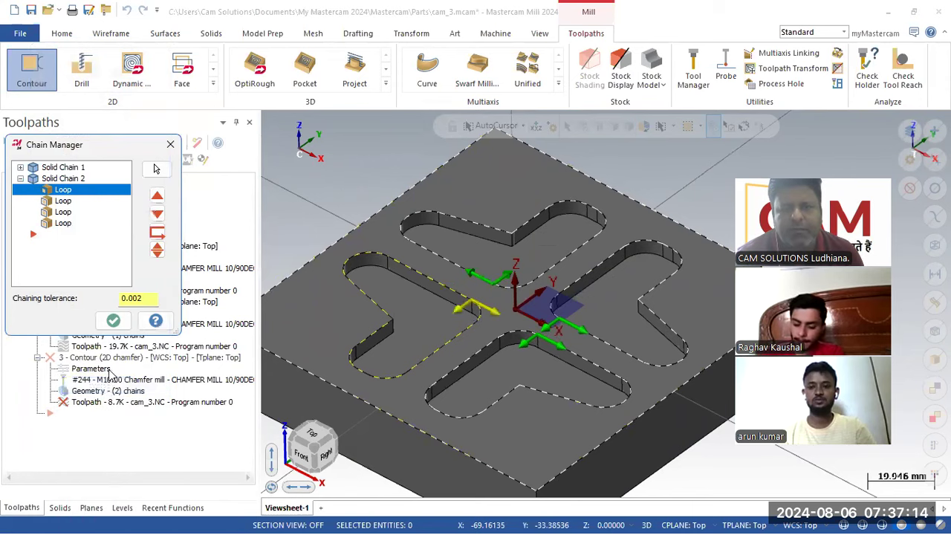
{"action": "left_click", "coordinate": [66, 224]}
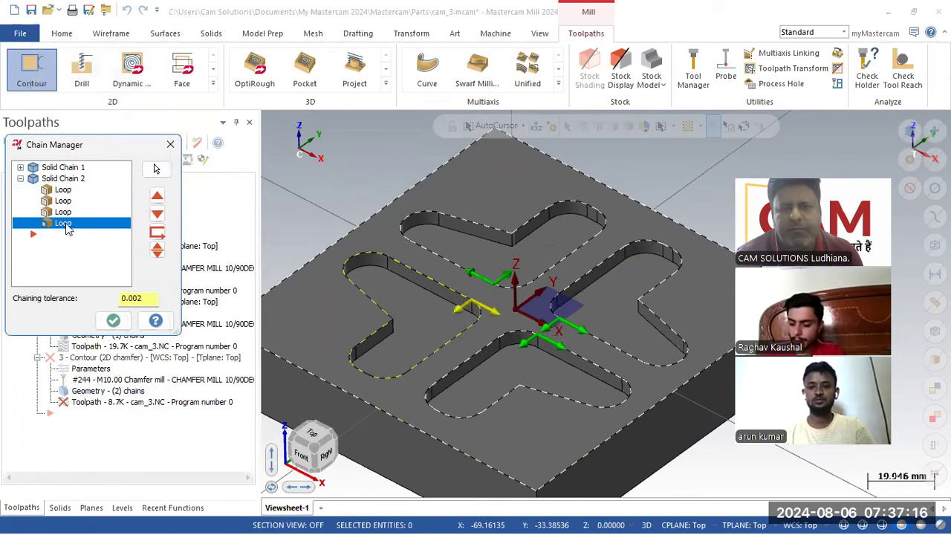
{"action": "left_click", "coordinate": [63, 213]}
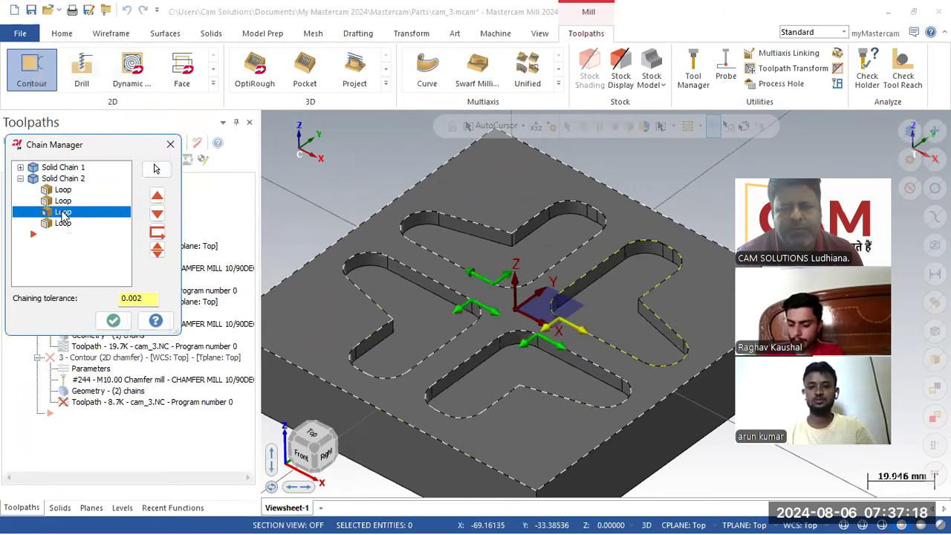
{"action": "right_click", "coordinate": [63, 214]}
{"action": "left_click", "coordinate": [93, 384]}
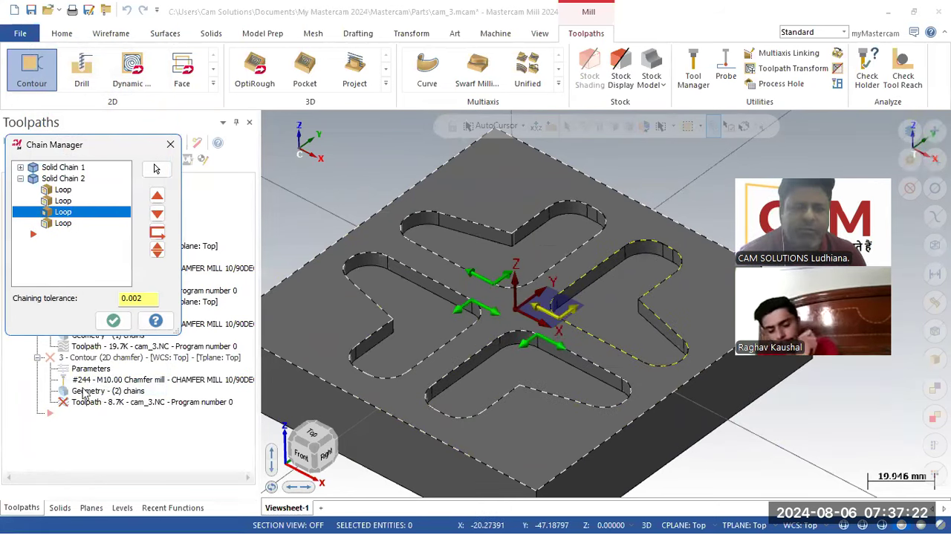
{"action": "left_click", "coordinate": [111, 322]}
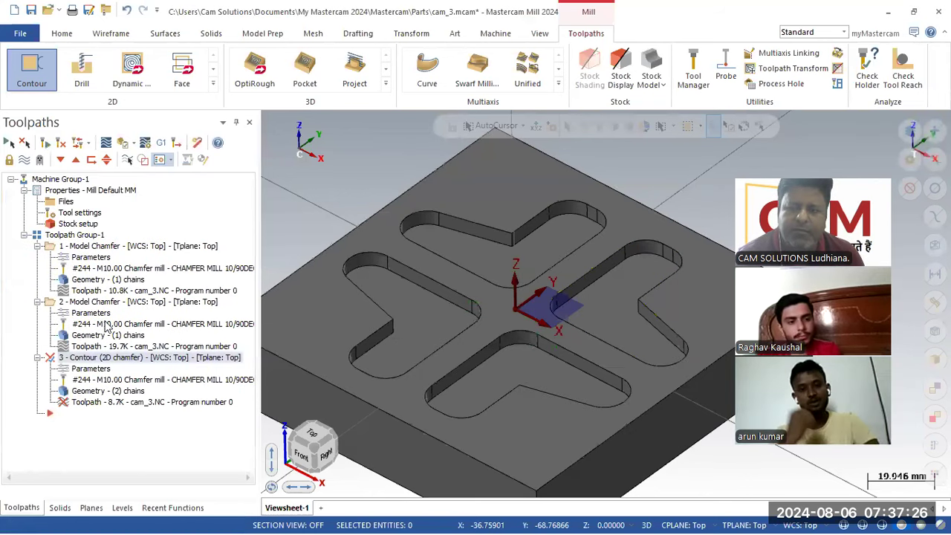
- Regenerate the contour chamfer toolpath with the added pocket loops and inspect its passes on the block
{"action": "left_click", "coordinate": [61, 142]}
{"action": "scroll", "coordinate": [446, 221], "scroll_direction": "down", "scroll_amount": 3}
{"action": "mouse_move", "coordinate": [447, 223]}
{"action": "middle_mouse_down"}
{"action": "mouse_move", "coordinate": [451, 257]}
{"action": "mouse_move", "coordinate": [450, 228]}
{"action": "middle_mouse_up"}
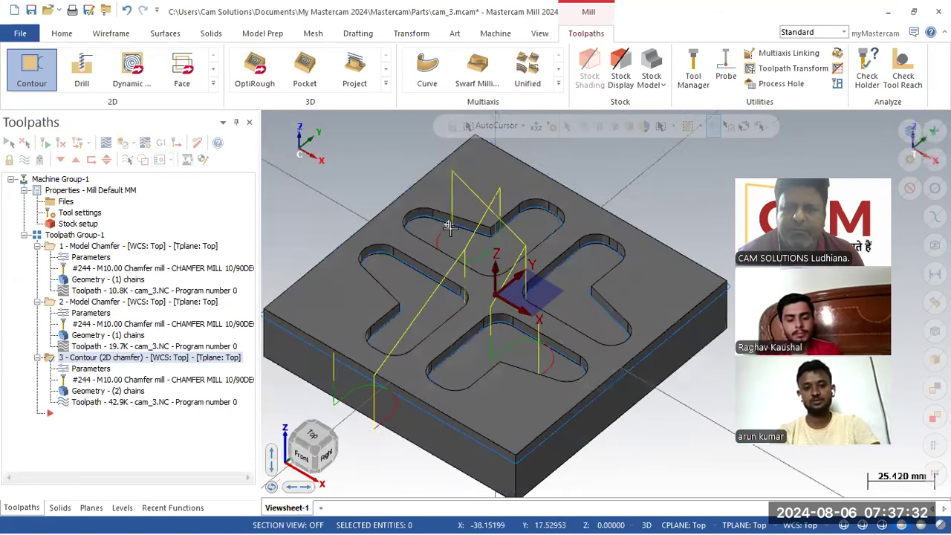
- Turn off Lead In/Out for the contour chamfer, regenerate its toolpath and inspect it on the block
{"action": "left_click", "coordinate": [89, 369]}
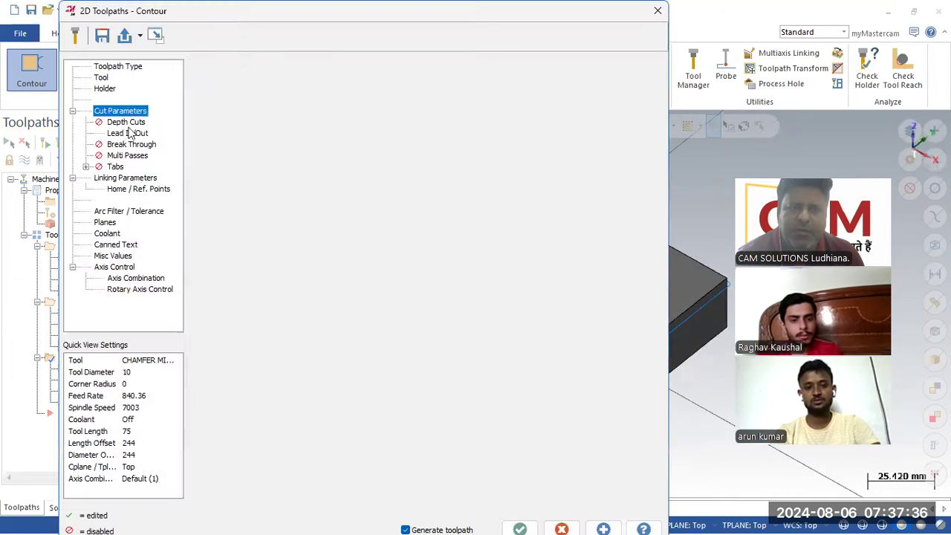
{"action": "left_click", "coordinate": [202, 73]}
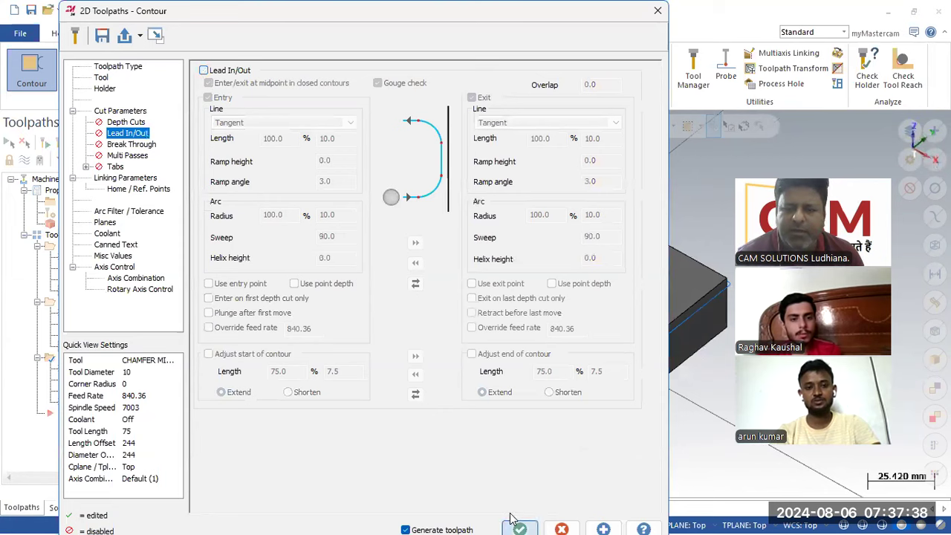
{"action": "left_click", "coordinate": [510, 522]}
{"action": "middle_click_drag", "start_coordinate": [434, 441], "coordinate": [439, 426]}
{"action": "scroll", "coordinate": [439, 425], "scroll_direction": "down", "scroll_amount": 1}
{"action": "middle_click_drag", "start_coordinate": [419, 378], "coordinate": [418, 391]}
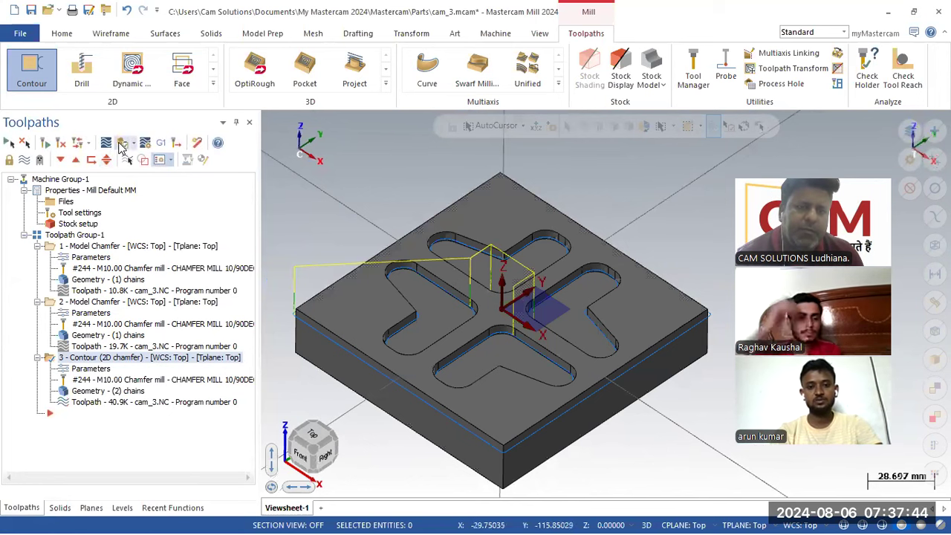
- Play the contour chamfer in the Verify simulation, inspect the cut edges on the block and close the simulator
{"action": "left_click", "coordinate": [122, 144]}
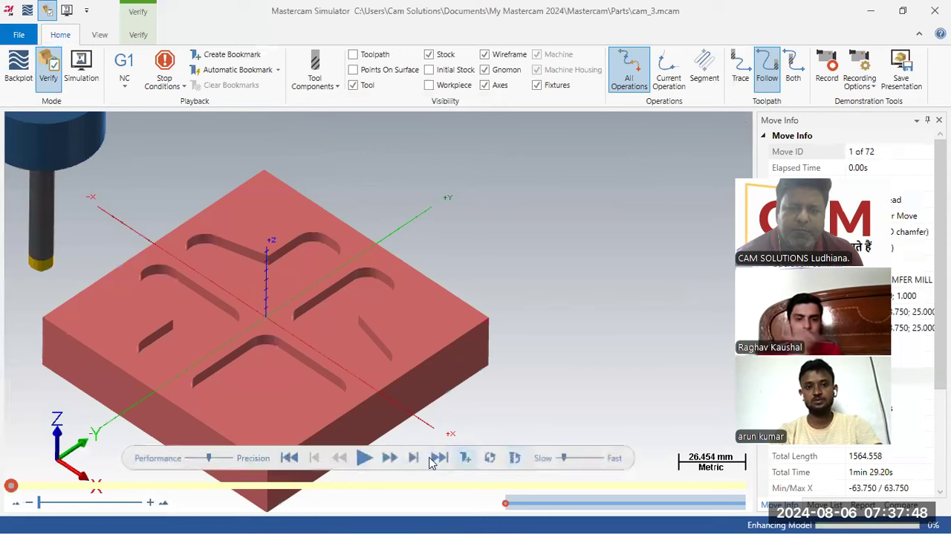
{"action": "left_click", "coordinate": [363, 458]}
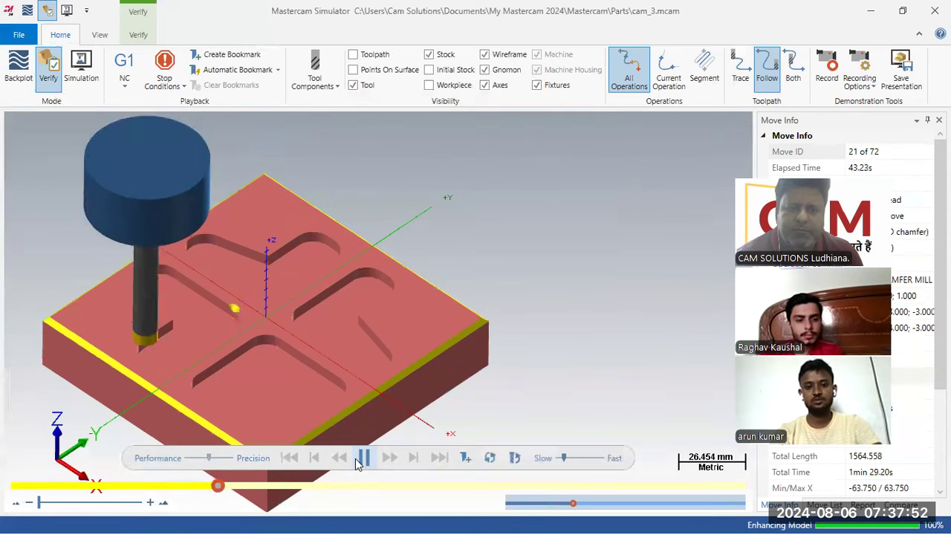
{"action": "scroll", "coordinate": [327, 275], "scroll_direction": "up", "scroll_amount": 2}
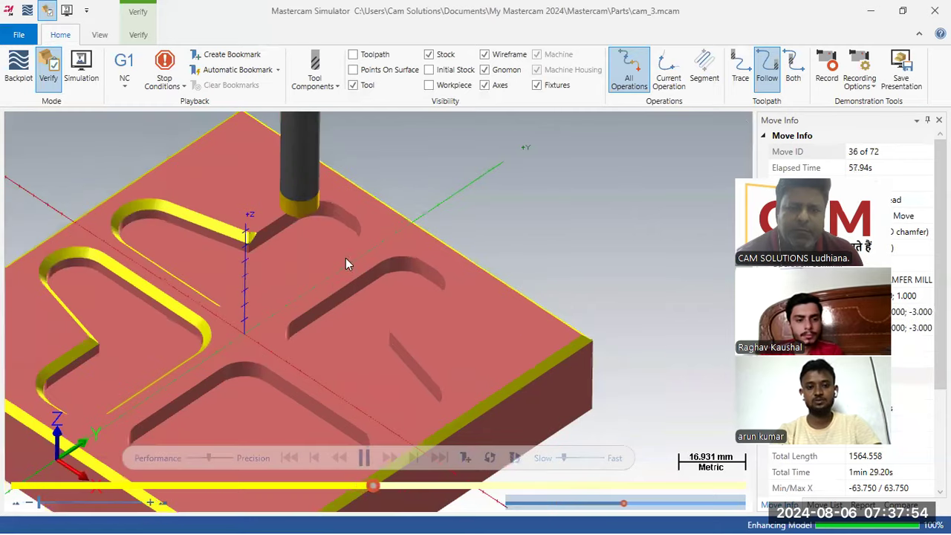
{"action": "scroll", "coordinate": [359, 336], "scroll_direction": "down", "scroll_amount": 3}
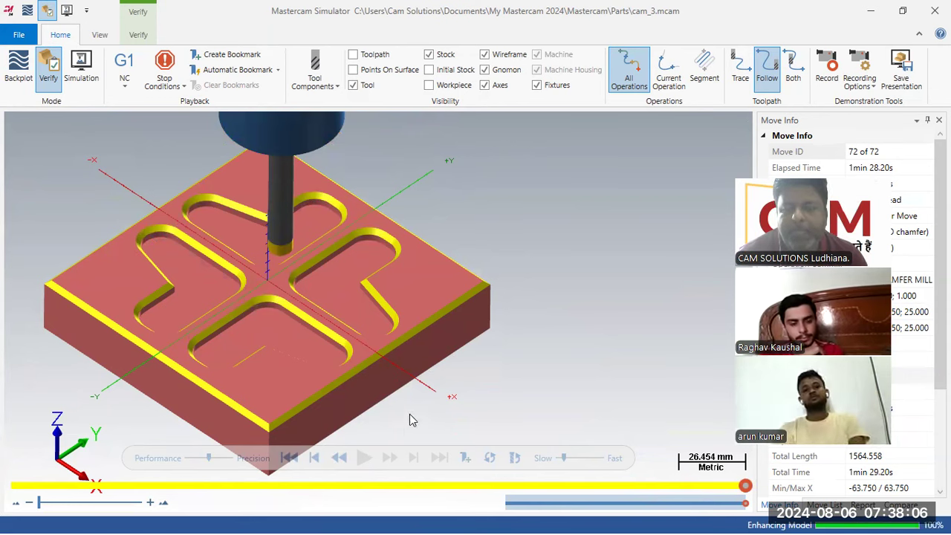
{"action": "middle_click_drag", "start_coordinate": [441, 374], "coordinate": [440, 369]}
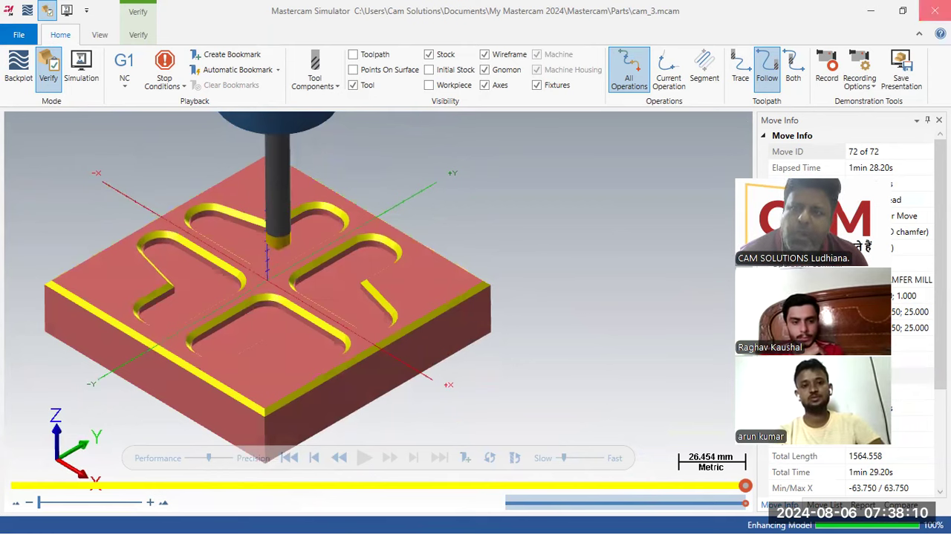
{"action": "left_click", "coordinate": [934, 11]}
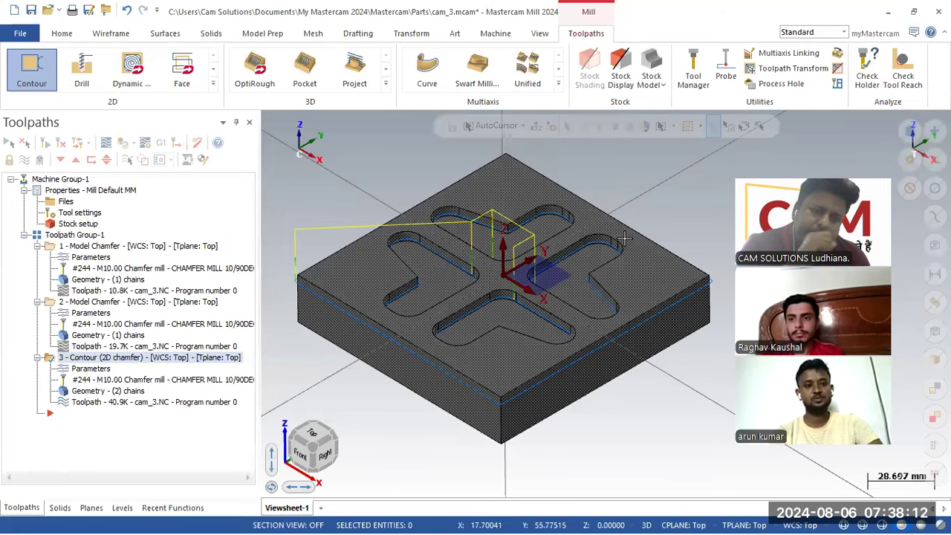
- Hide the contour toolpath display and chamfer the block's four outer top edges 2.0 mm with a One Distance Chamfer
{"action": "key", "text": "alt+t"}
{"action": "left_click", "coordinate": [37, 160]}
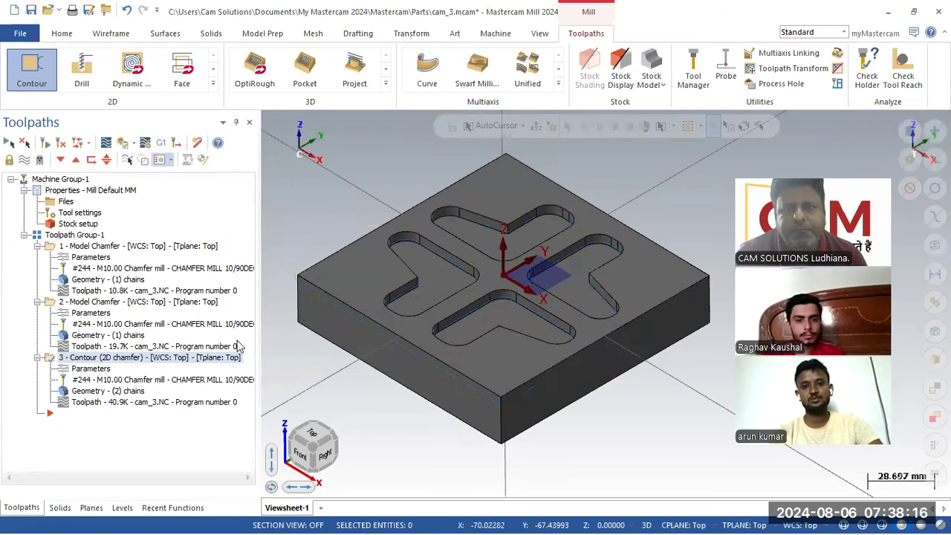
{"action": "left_click", "coordinate": [212, 35]}
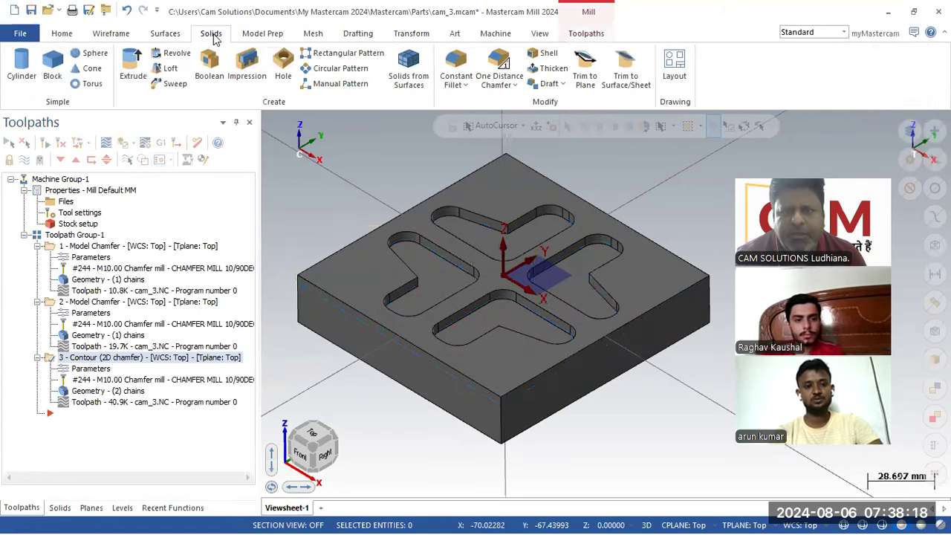
{"action": "left_click", "coordinate": [501, 87]}
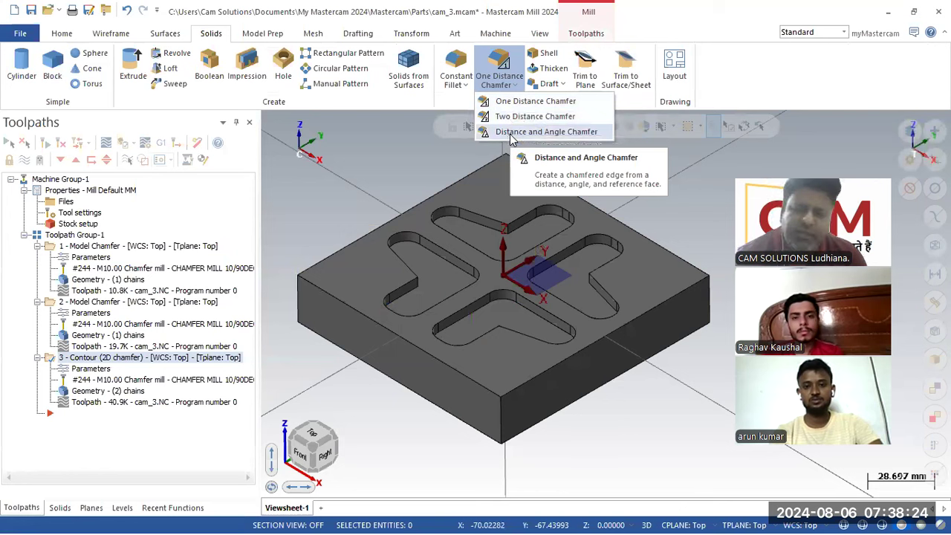
{"action": "left_click", "coordinate": [510, 102]}
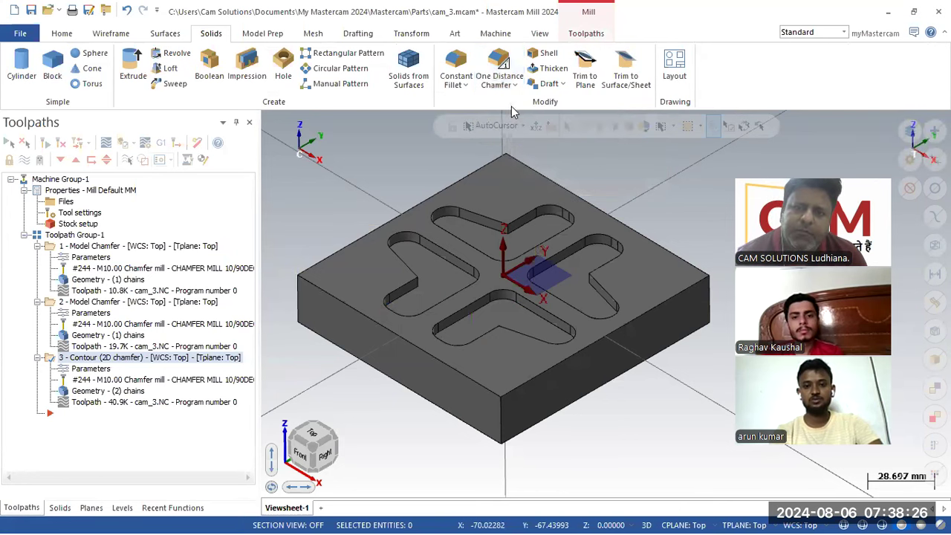
{"action": "left_click", "coordinate": [401, 338]}
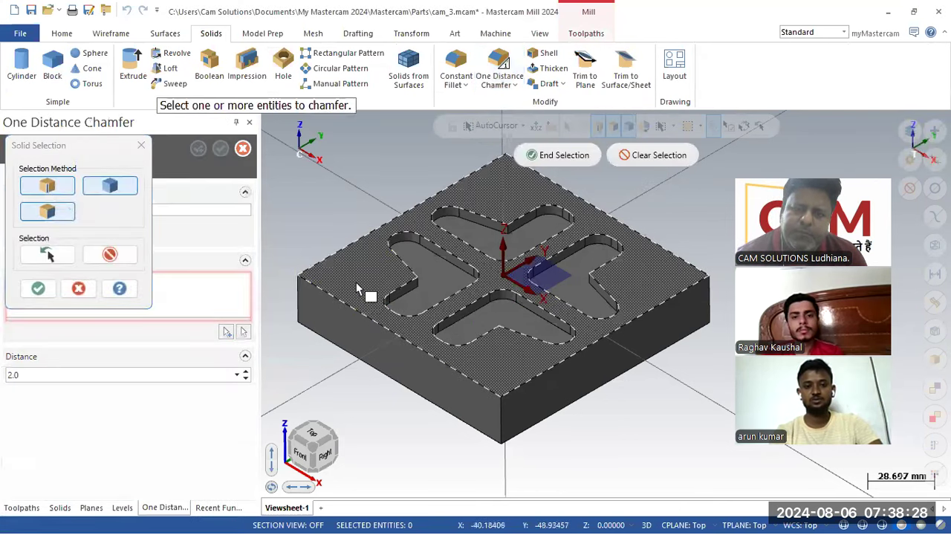
{"action": "left_click", "coordinate": [402, 244]}
{"action": "left_click", "coordinate": [616, 220]}
{"action": "left_click", "coordinate": [647, 318]}
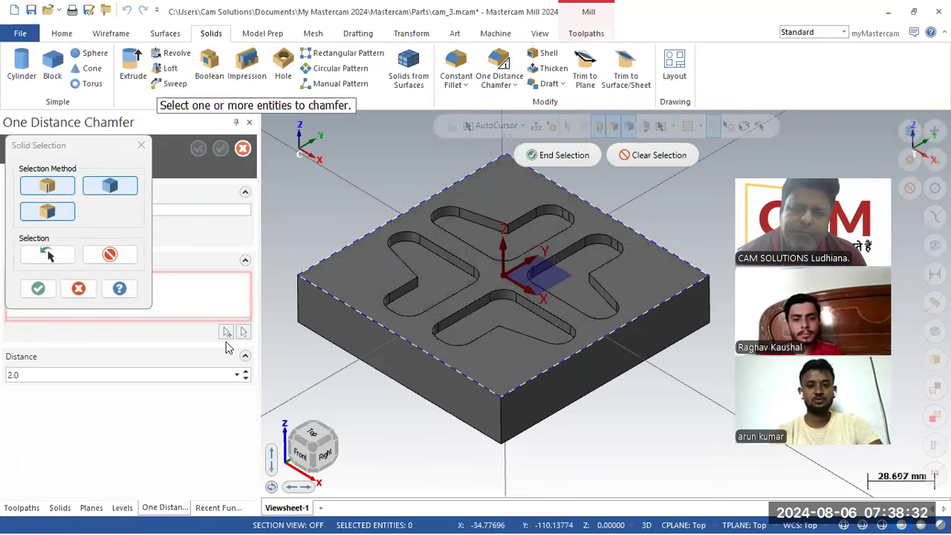
{"action": "left_click", "coordinate": [557, 156]}
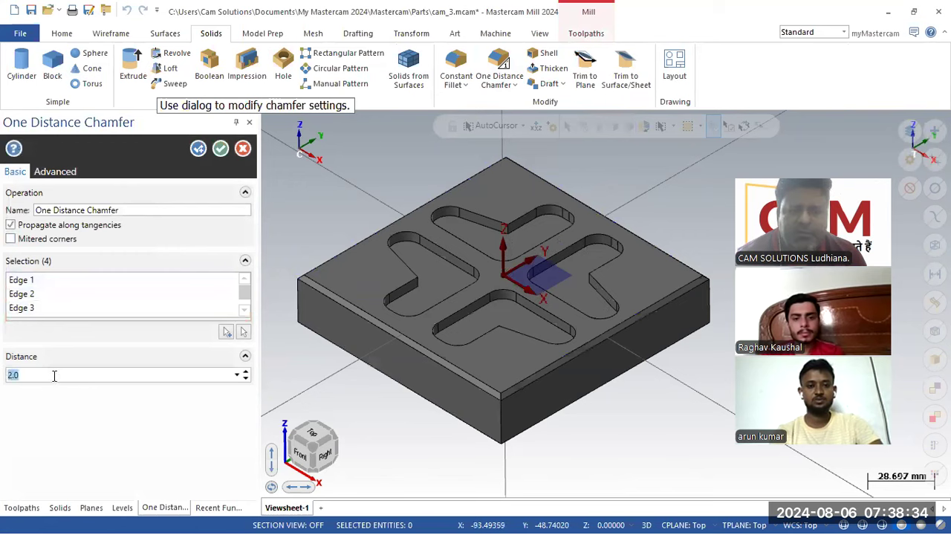
{"action": "left_click", "coordinate": [197, 149]}
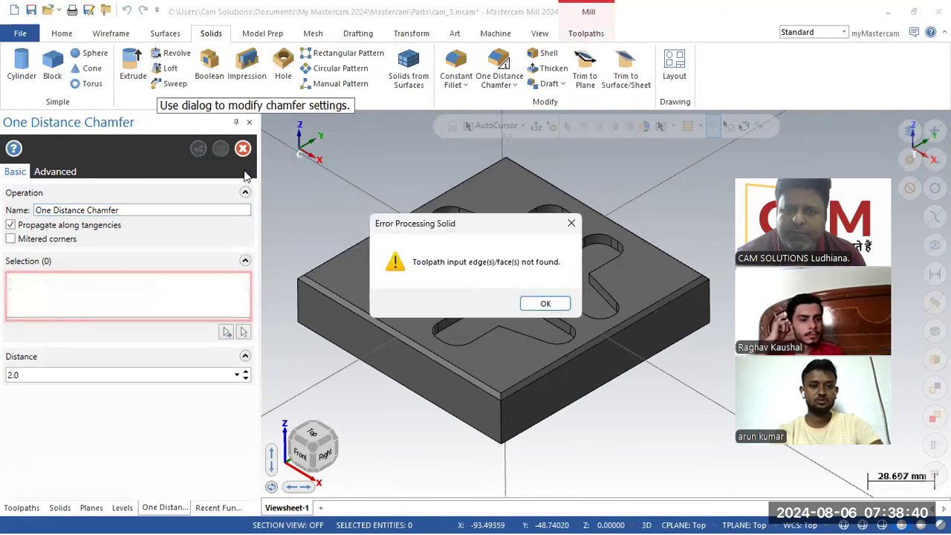
{"action": "left_click", "coordinate": [547, 305]}
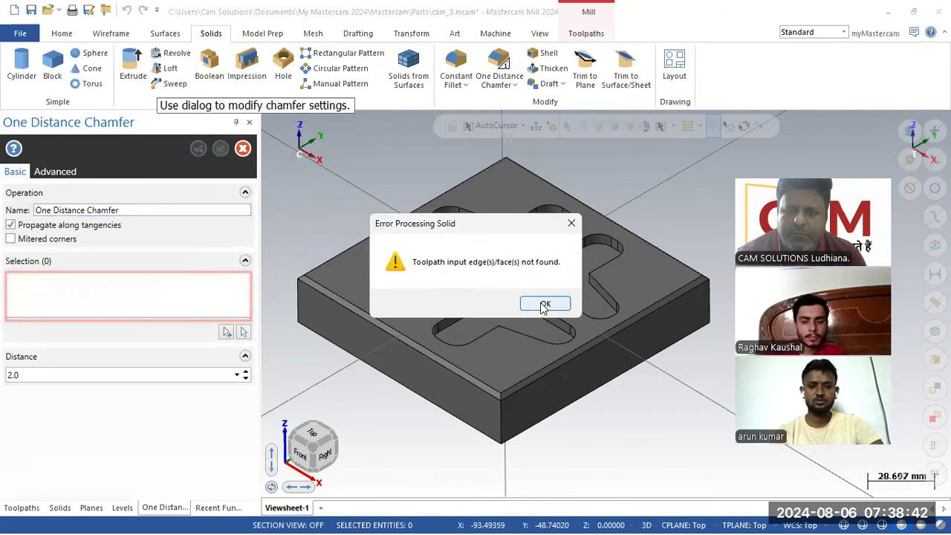
{"action": "left_click", "coordinate": [544, 304]}
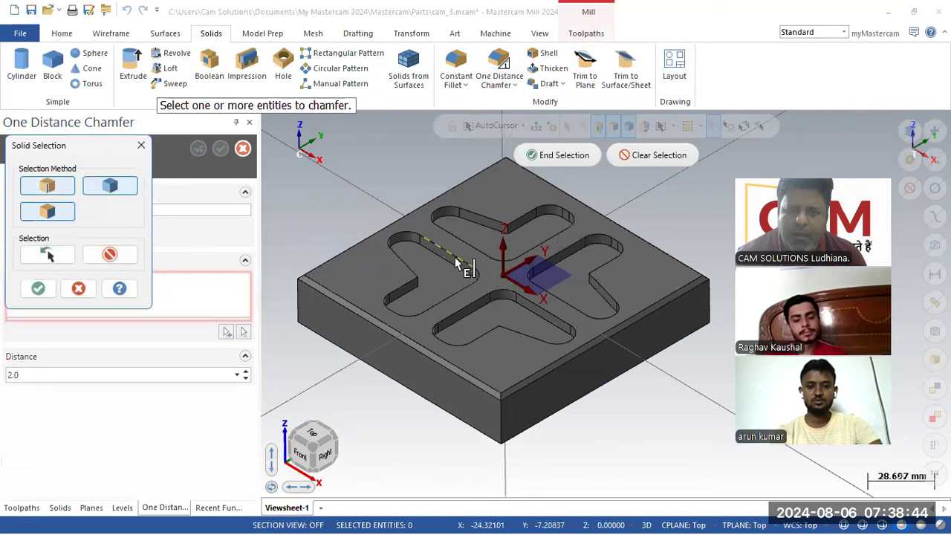
{"action": "left_click", "coordinate": [78, 287]}
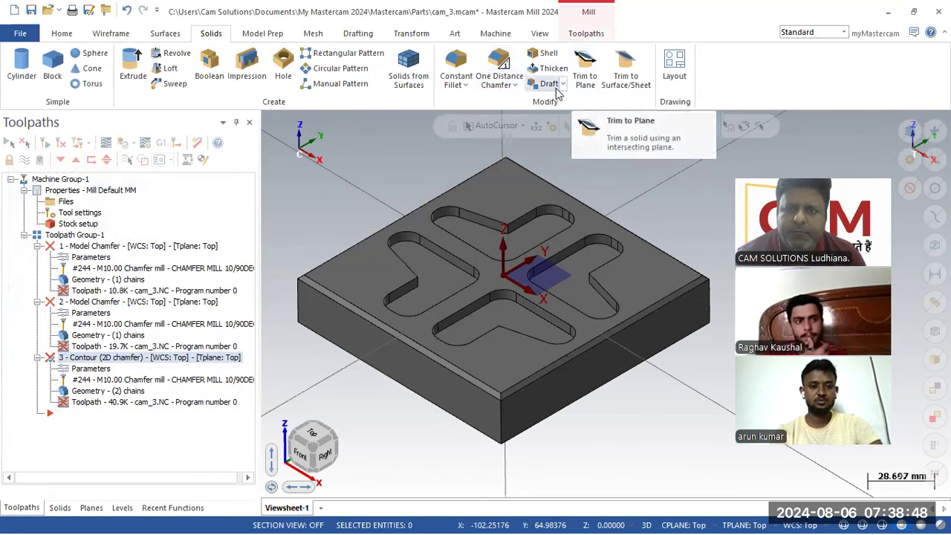
- Start a Two Distance Chamfer and try picking the +X/-Y pocket's straight inner edge and adjoining corner arc
{"action": "left_click", "coordinate": [520, 88]}
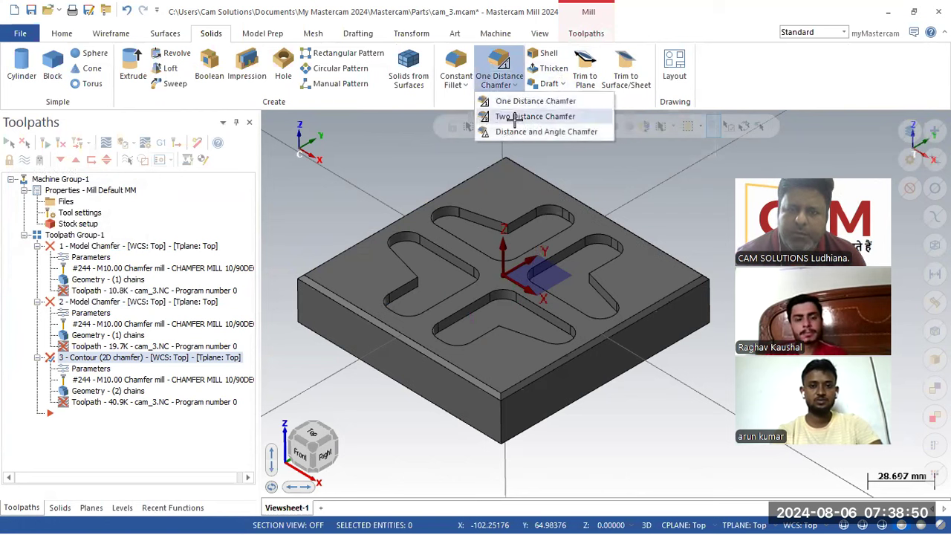
{"action": "left_click", "coordinate": [514, 117]}
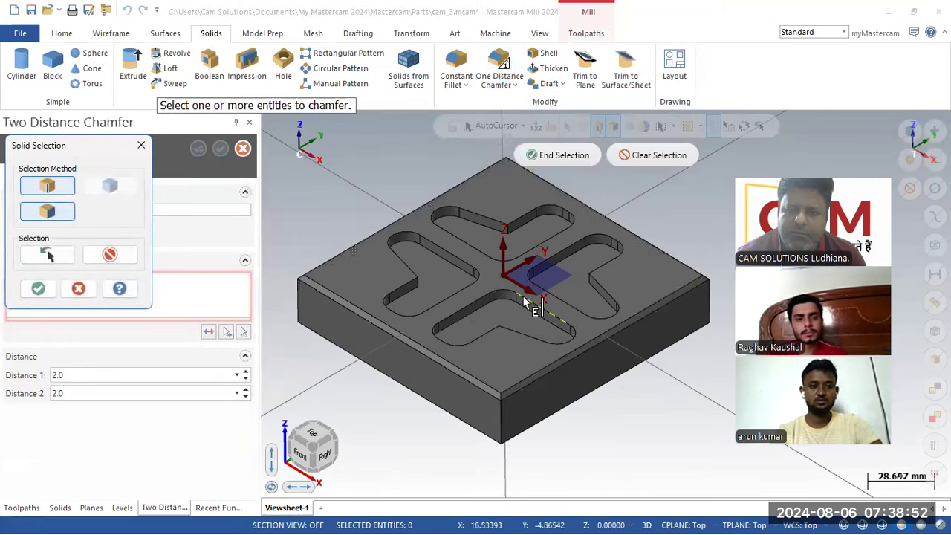
{"action": "left_click", "coordinate": [524, 303]}
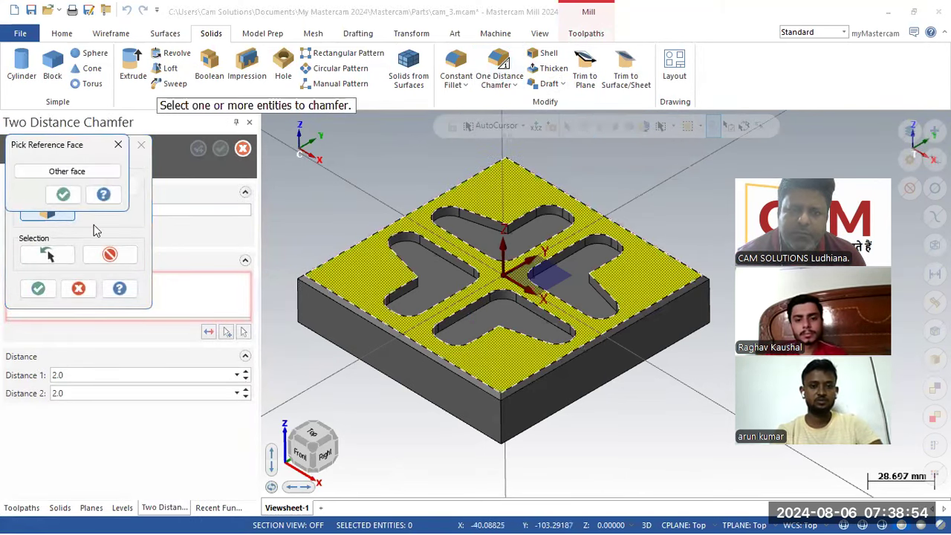
{"action": "left_click", "coordinate": [63, 194]}
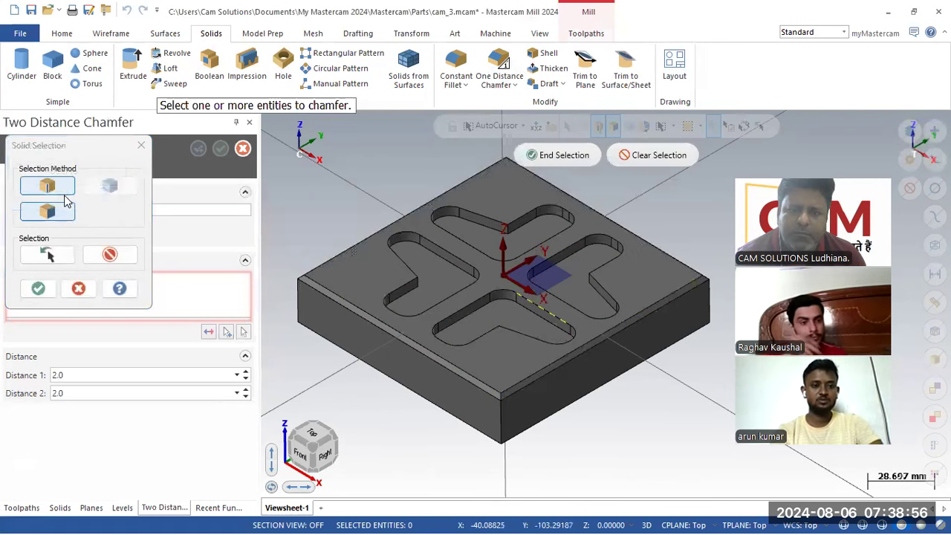
{"action": "left_click", "coordinate": [510, 295]}
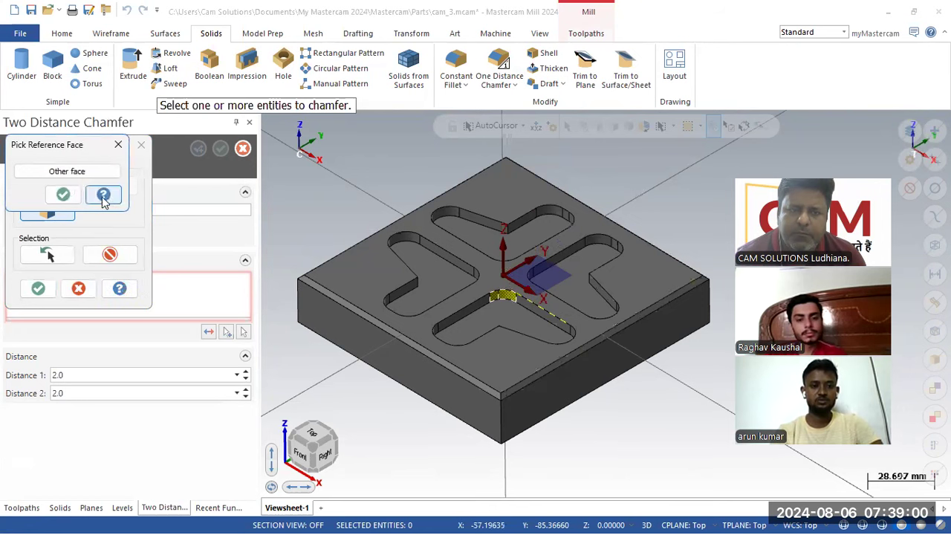
{"action": "left_click", "coordinate": [119, 147]}
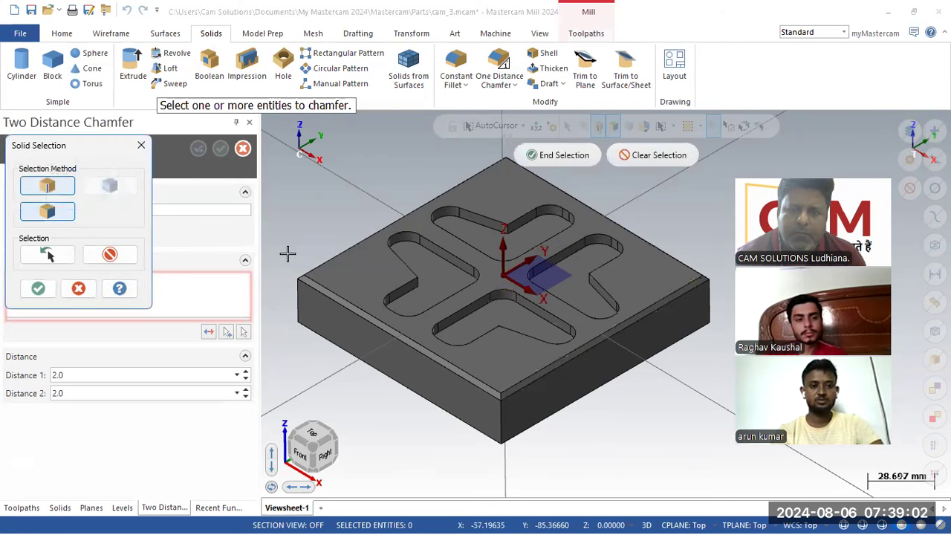
- Select the +X/-Y pocket's two straight inner top edges and the arc between them for the chamfer, accepting the offered reference faces
{"action": "scroll", "coordinate": [502, 291], "scroll_direction": "up", "scroll_amount": 2}
{"action": "left_click", "coordinate": [538, 310]}
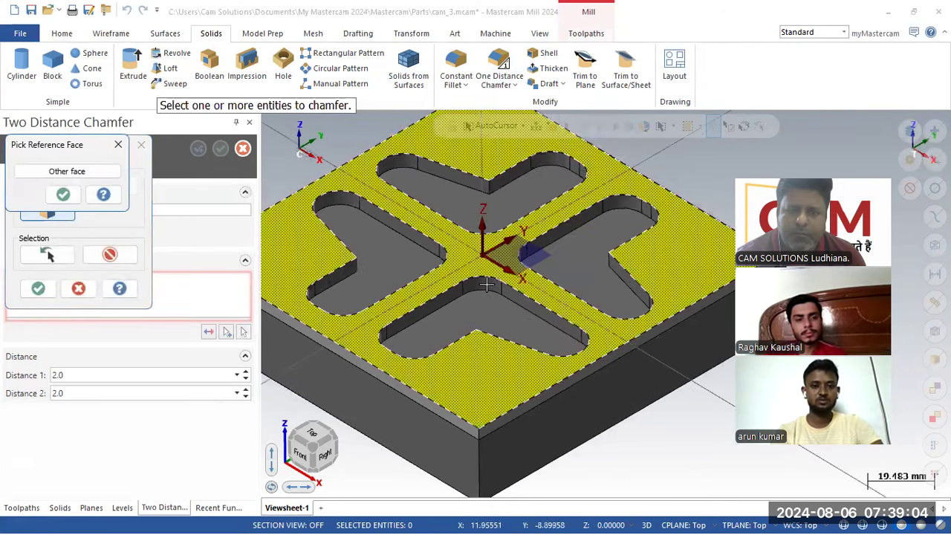
{"action": "left_click", "coordinate": [64, 194]}
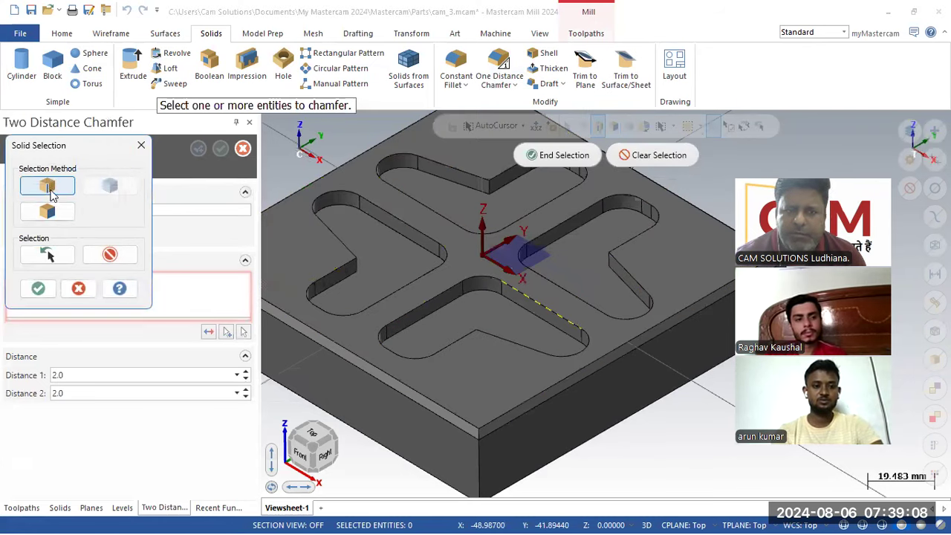
{"action": "left_click", "coordinate": [434, 281]}
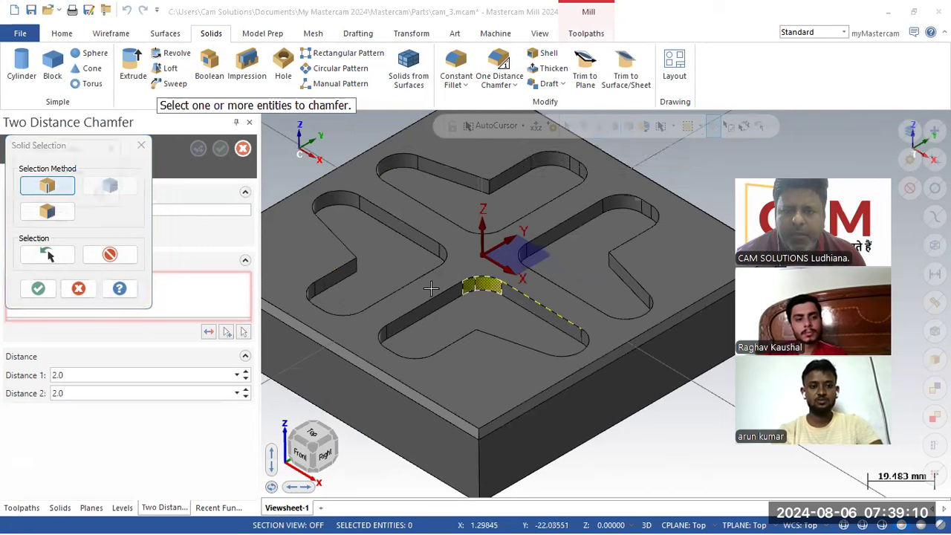
{"action": "left_click", "coordinate": [63, 194]}
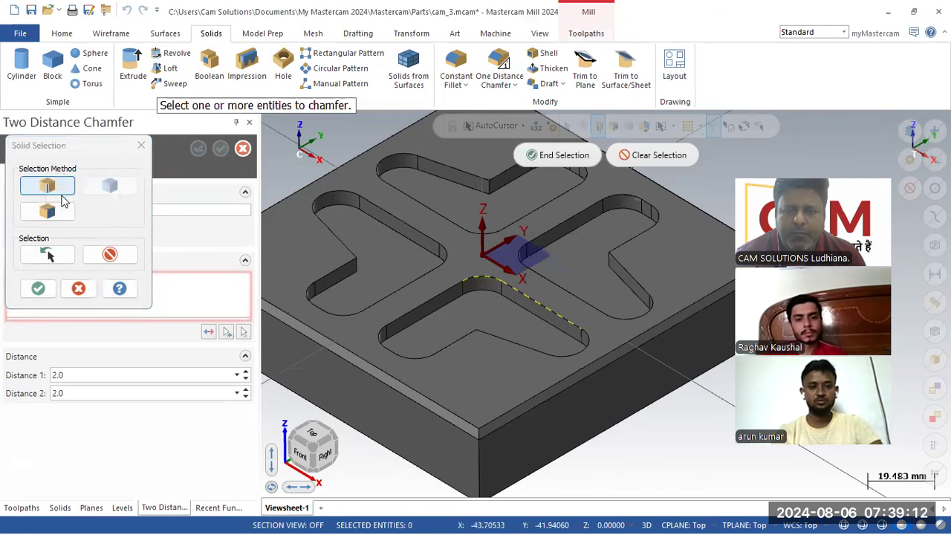
{"action": "left_click", "coordinate": [414, 315]}
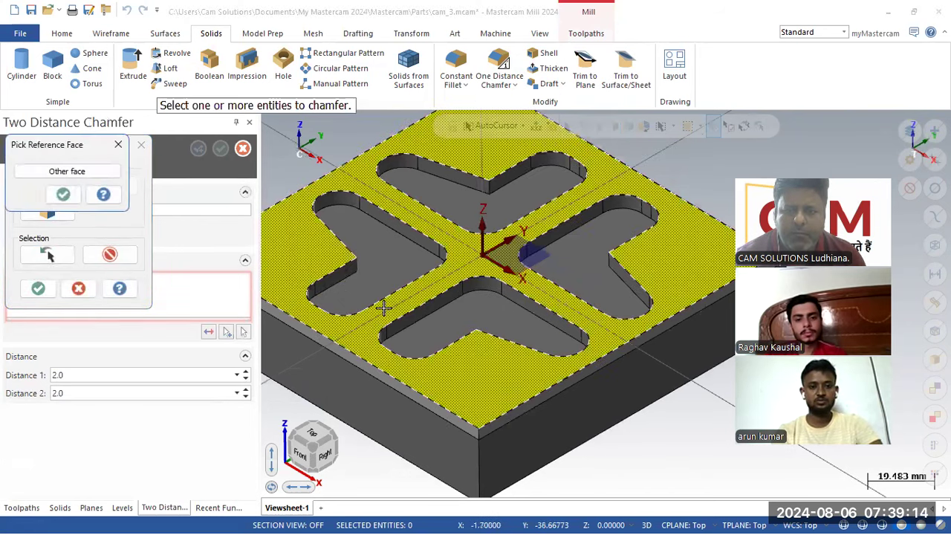
{"action": "left_click", "coordinate": [63, 194]}
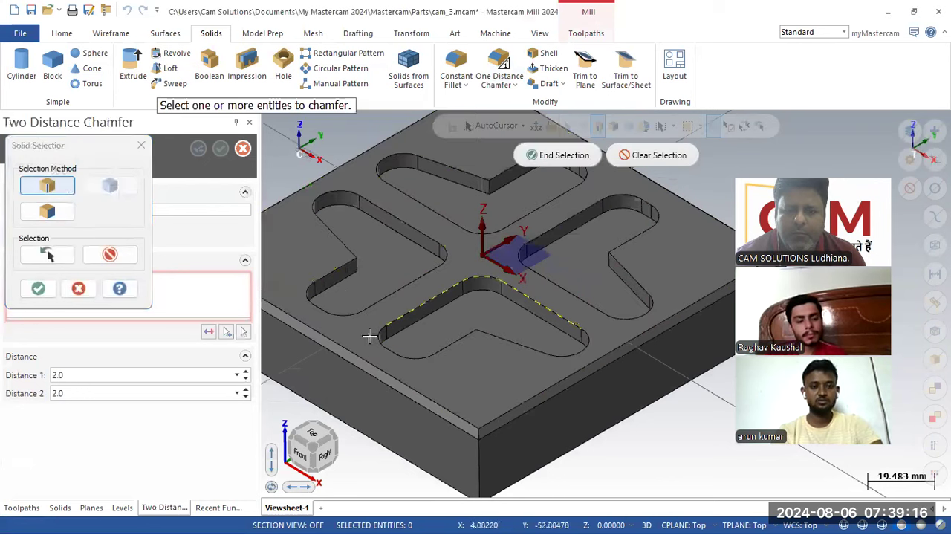
{"action": "left_click", "coordinate": [44, 292]}
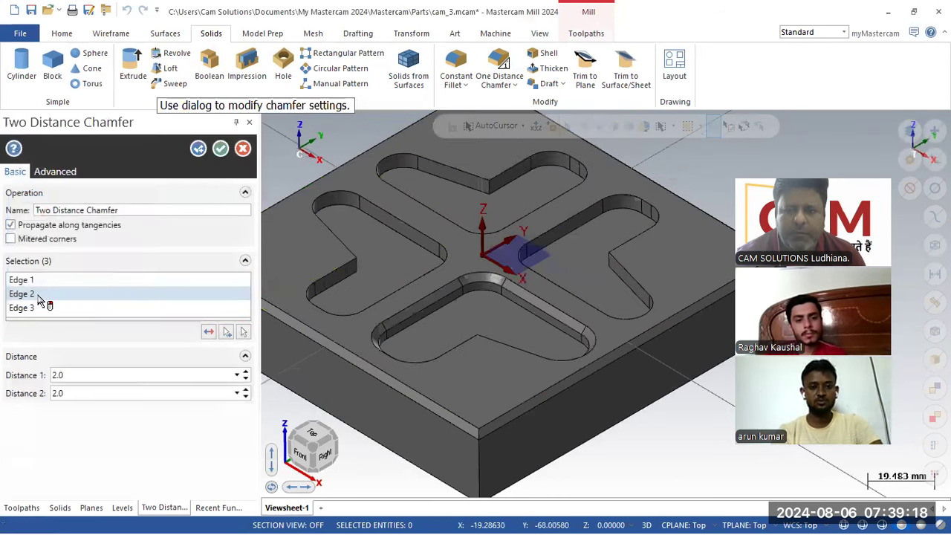
- Inspect the chamfer on the pocket edges and apply it with both distances at 2.0 mm
{"action": "middle_click_drag", "start_coordinate": [534, 367], "coordinate": [546, 398]}
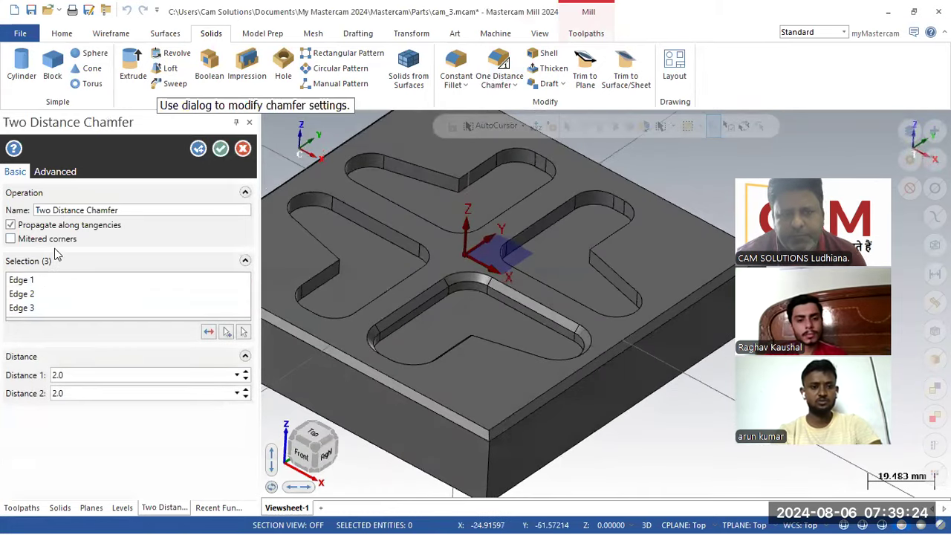
{"action": "mouse_move", "coordinate": [93, 234]}
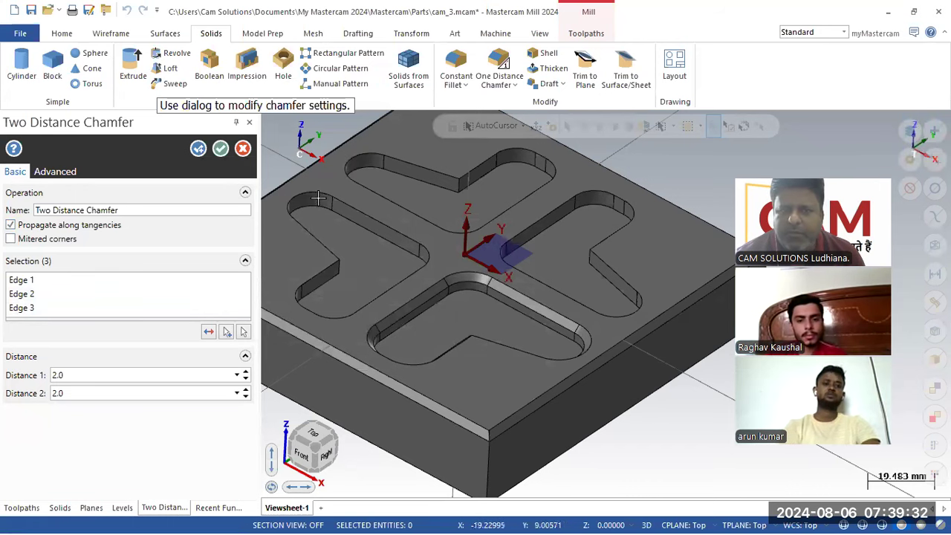
{"action": "left_click", "coordinate": [222, 150]}
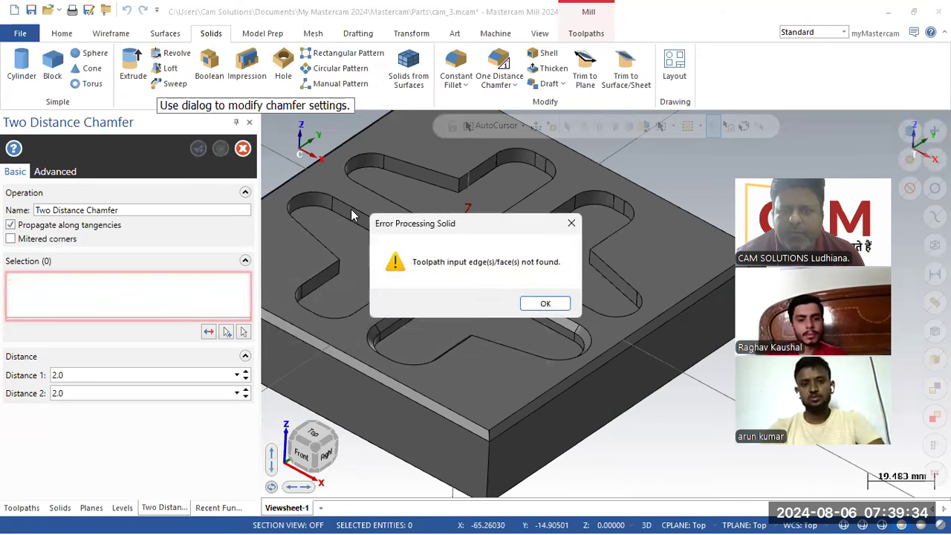
{"action": "left_click", "coordinate": [540, 303]}
{"action": "left_click", "coordinate": [533, 306]}
{"action": "left_click", "coordinate": [527, 307]}
{"action": "left_click", "coordinate": [527, 305]}
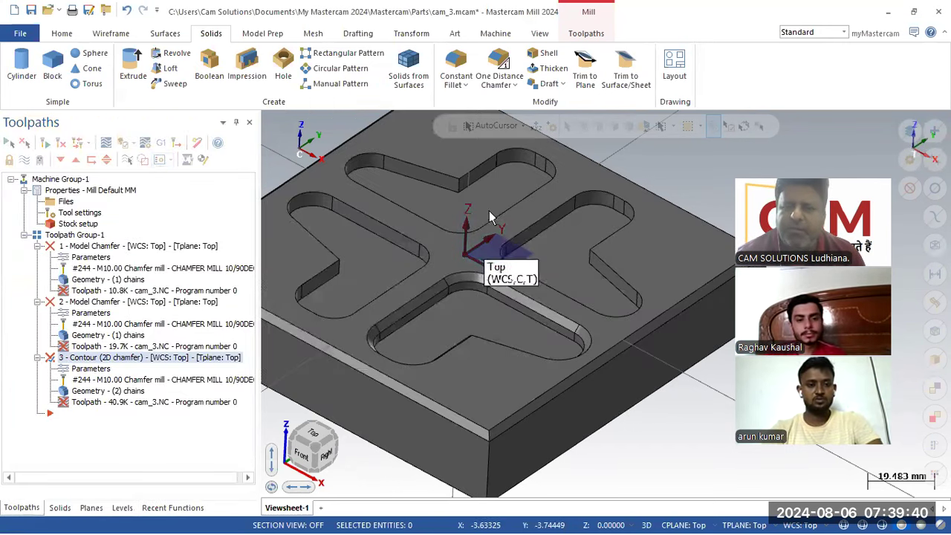
- Start a Two Distance Chamfer on the +X/+Y pocket's straight inner top edge parallel to Y, using the block's top face as reference
{"action": "scroll", "coordinate": [488, 272], "scroll_direction": "up", "scroll_amount": 2}
{"action": "left_click", "coordinate": [500, 87]}
{"action": "left_click", "coordinate": [520, 117]}
{"action": "left_click", "coordinate": [504, 253]}
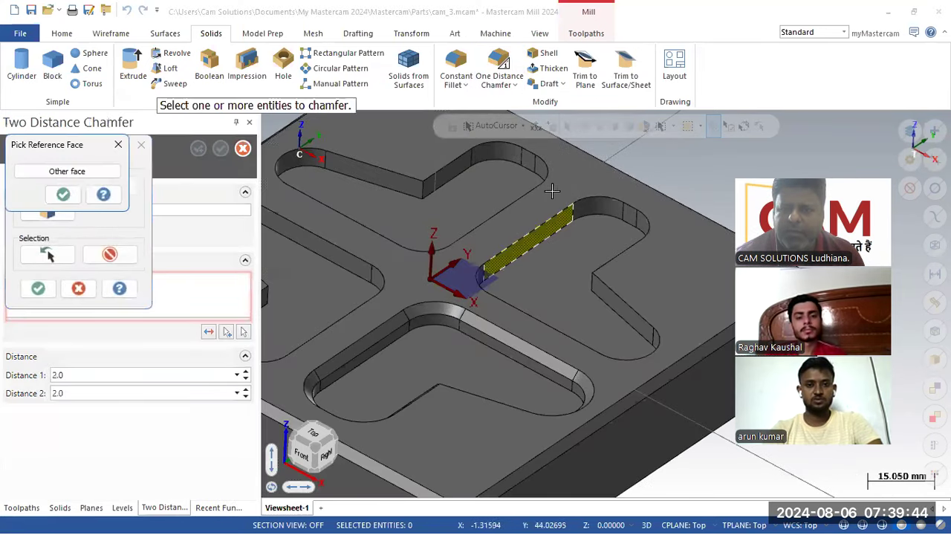
{"action": "left_click", "coordinate": [67, 173]}
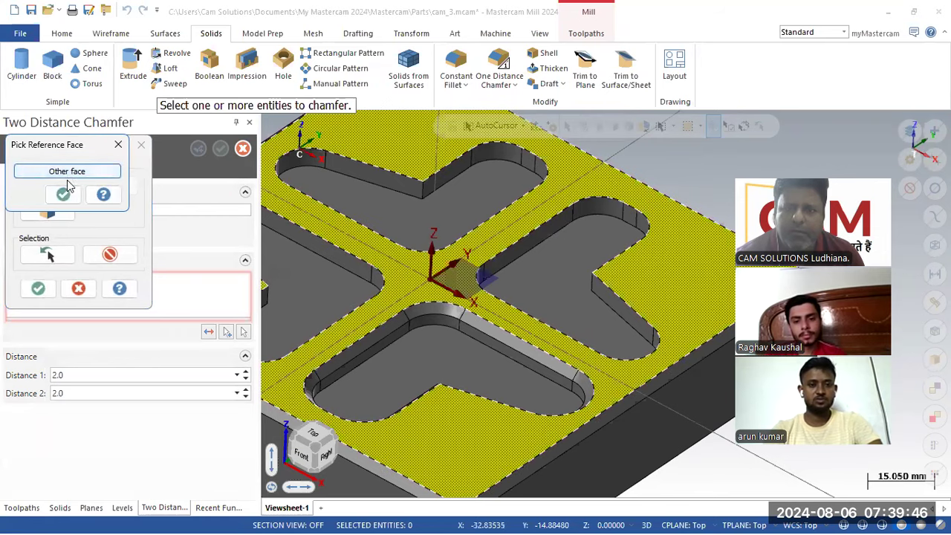
{"action": "left_click", "coordinate": [64, 195]}
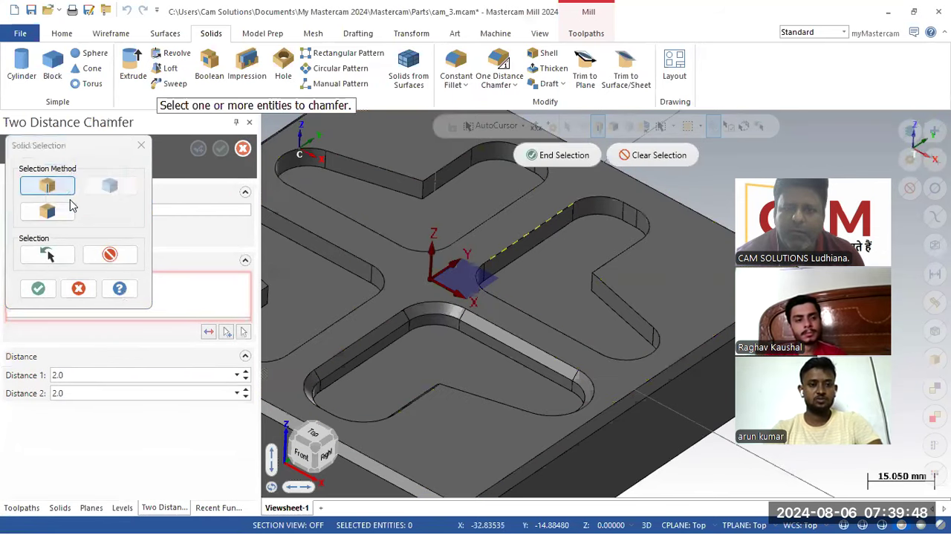
{"action": "left_click", "coordinate": [558, 154]}
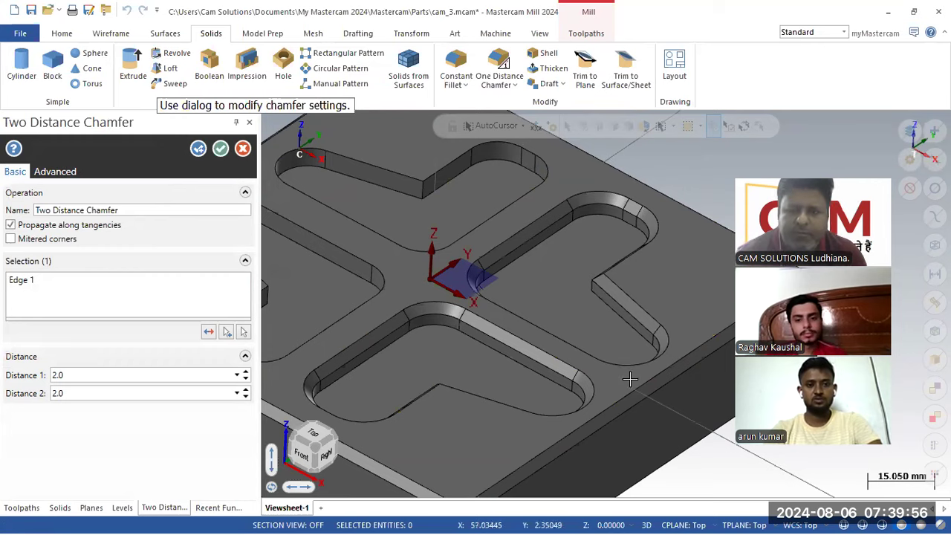
- Apply the Two Distance Chamfer to the +X/+Y pocket with both distances at 2.0 mm and dismiss the solid-processing message
{"action": "scroll", "coordinate": [629, 378], "scroll_direction": "down", "scroll_amount": 1}
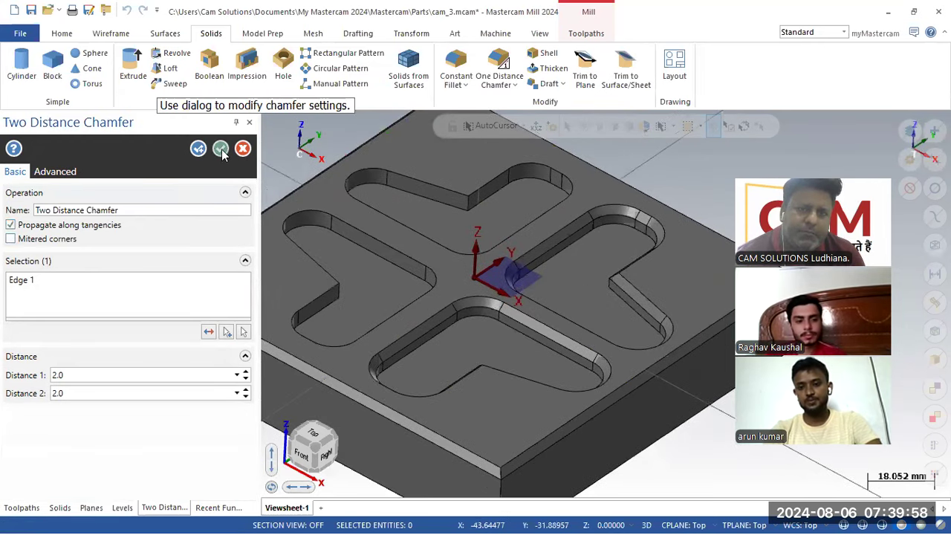
{"action": "left_click", "coordinate": [220, 149]}
{"action": "left_click", "coordinate": [528, 307]}
{"action": "left_click", "coordinate": [547, 304]}
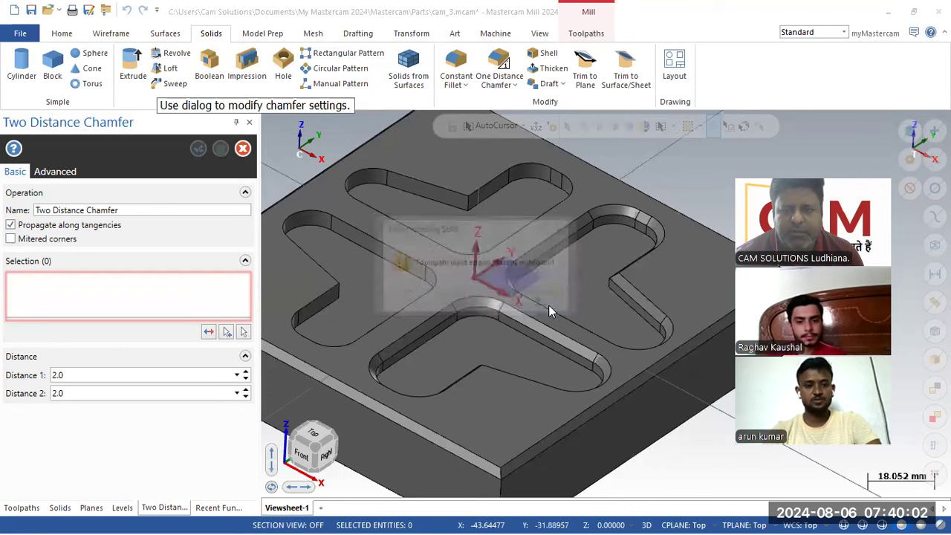
{"action": "left_click", "coordinate": [545, 305]}
{"action": "scroll", "coordinate": [420, 314], "scroll_direction": "down", "scroll_amount": 5}
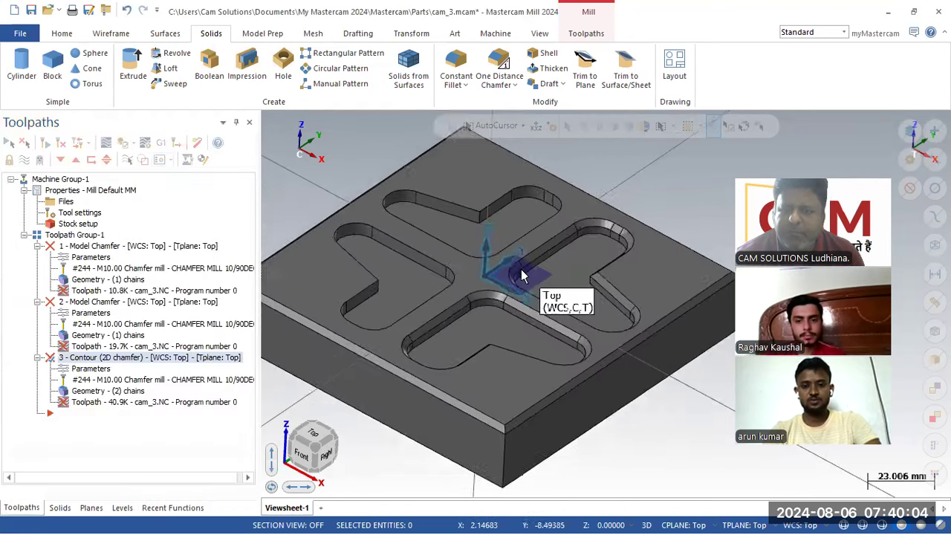
- Set up a Distance and Angle Chamfer on the -X/+Y pocket's straight notch edge parallel to X, with distance 2.0 mm and angle 30.0
{"action": "left_click", "coordinate": [497, 83]}
{"action": "left_click", "coordinate": [501, 135]}
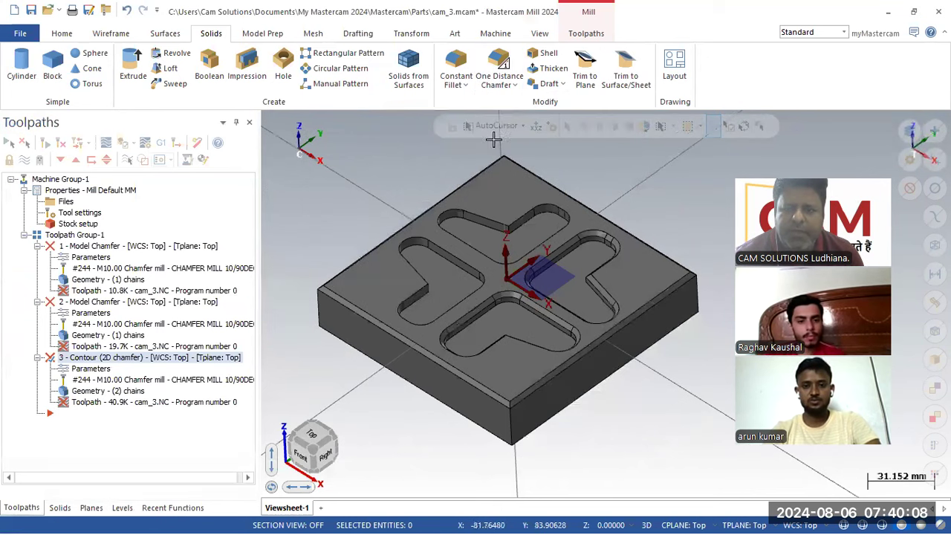
{"action": "left_click", "coordinate": [484, 223]}
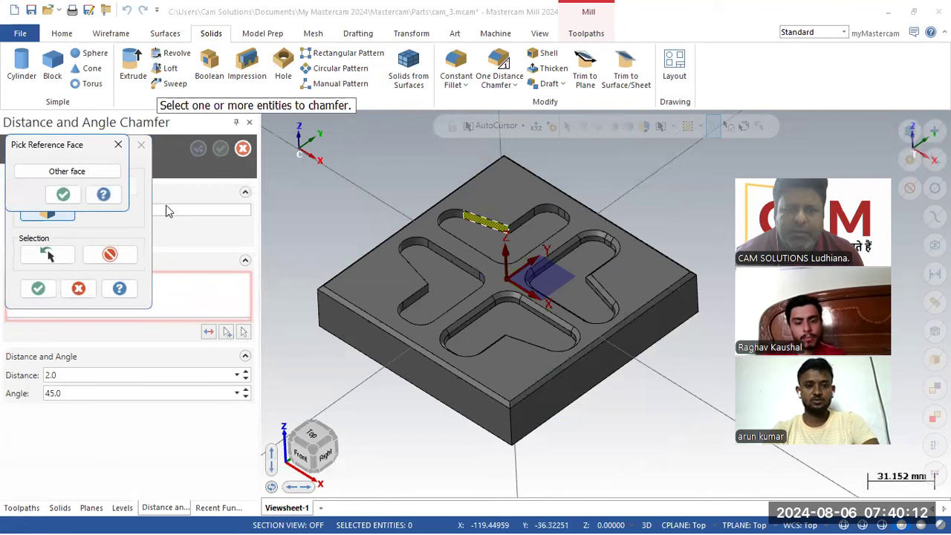
{"action": "left_click", "coordinate": [63, 194]}
{"action": "left_click", "coordinate": [38, 288]}
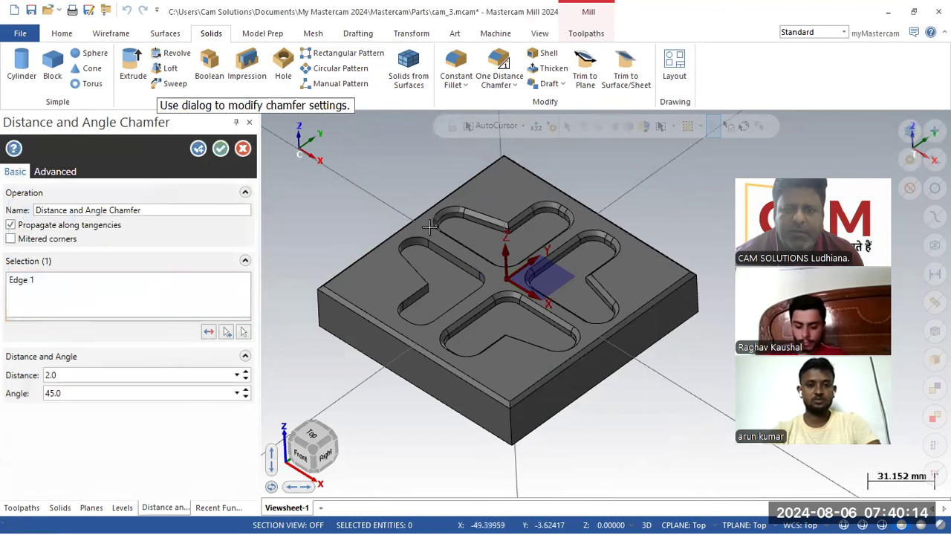
{"action": "scroll", "coordinate": [444, 219], "scroll_direction": "up", "scroll_amount": 3}
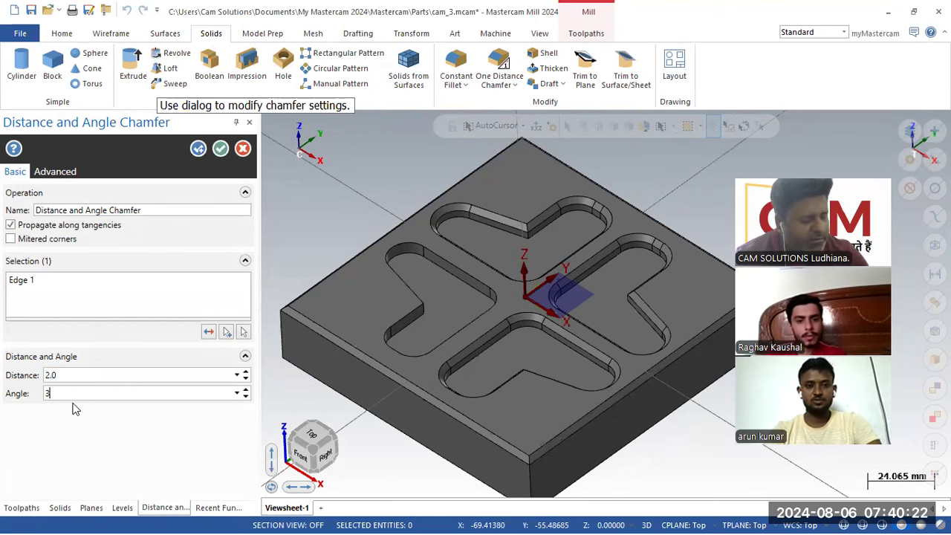
{"action": "key", "text": "Return"}
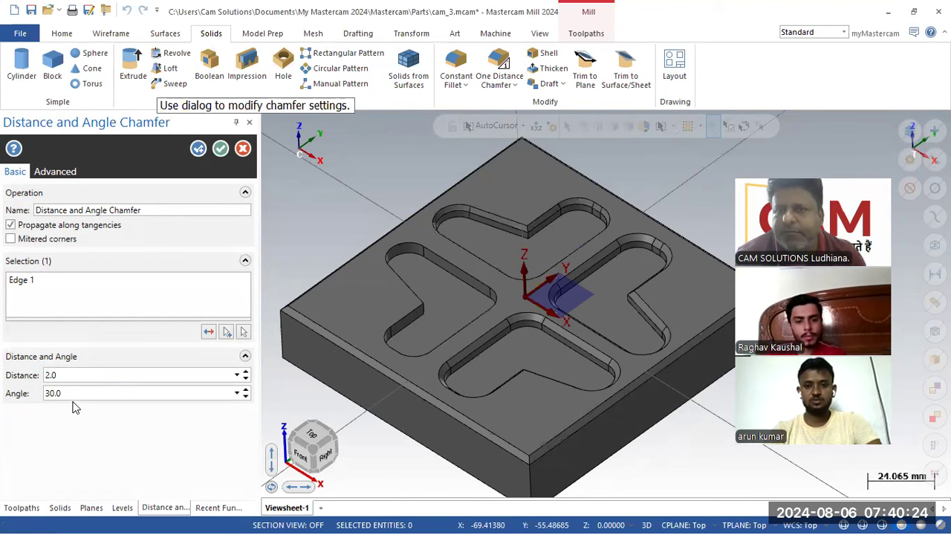
- Inspect the angled chamfer around the -X/+Y pocket, apply it and dismiss the solid-processing message
{"action": "scroll", "coordinate": [456, 255], "scroll_direction": "up", "scroll_amount": 5}
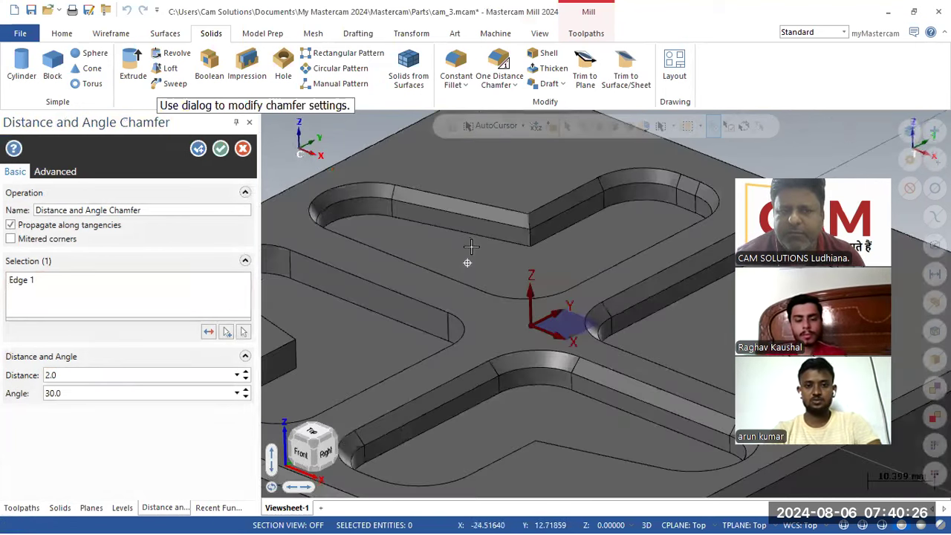
{"action": "middle_click_drag", "start_coordinate": [456, 255], "coordinate": [452, 250]}
{"action": "scroll", "coordinate": [486, 268], "scroll_direction": "down", "scroll_amount": 2}
{"action": "scroll", "coordinate": [428, 183], "scroll_direction": "up", "scroll_amount": 2}
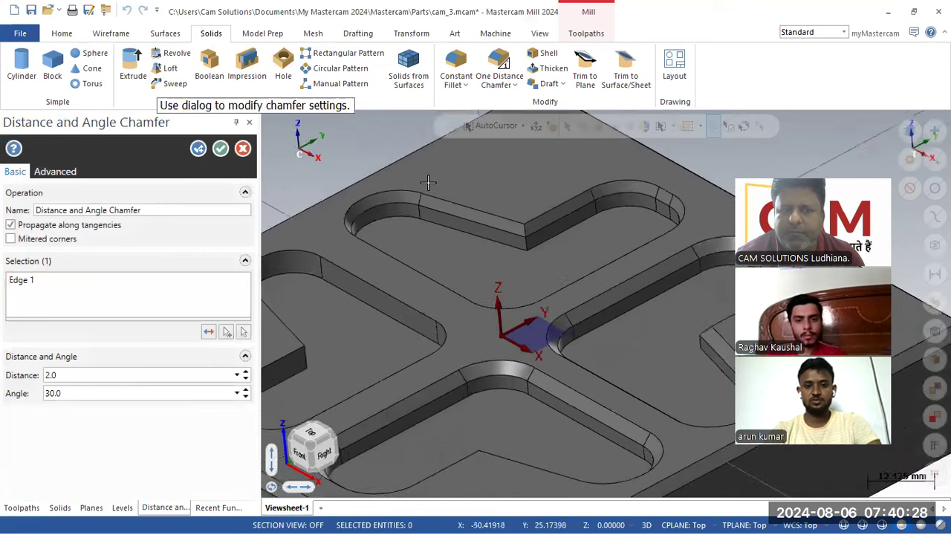
{"action": "scroll", "coordinate": [494, 202], "scroll_direction": "up", "scroll_amount": 1}
{"action": "scroll", "coordinate": [483, 246], "scroll_direction": "down", "scroll_amount": 1}
{"action": "mouse_move", "coordinate": [483, 245]}
{"action": "middle_mouse_down"}
{"action": "mouse_move", "coordinate": [503, 243]}
{"action": "mouse_move", "coordinate": [494, 246]}
{"action": "middle_mouse_up"}
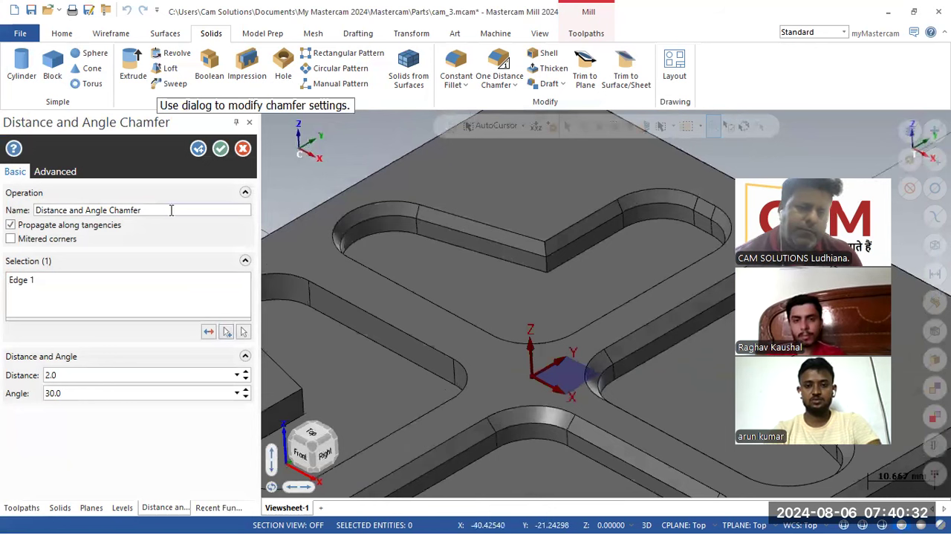
{"action": "left_click", "coordinate": [219, 149]}
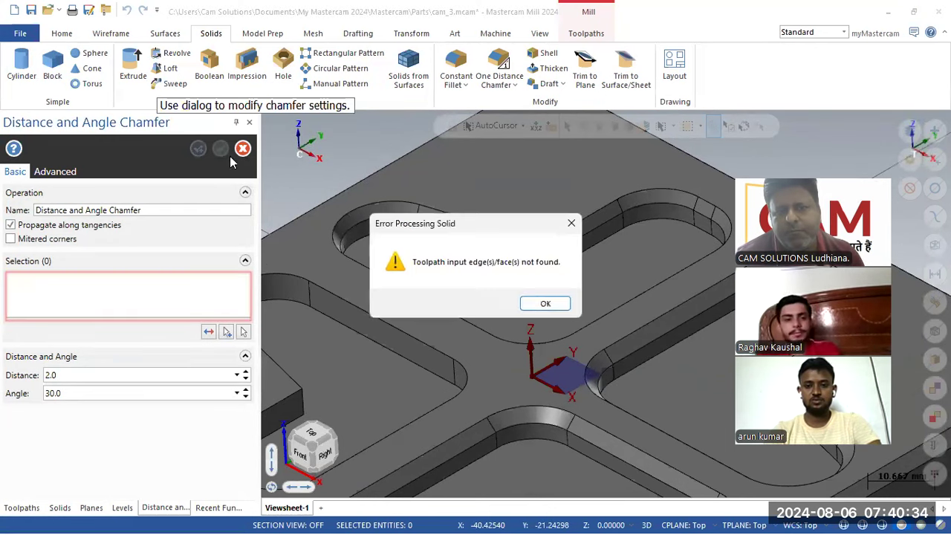
{"action": "left_click", "coordinate": [545, 309]}
{"action": "left_click", "coordinate": [542, 303]}
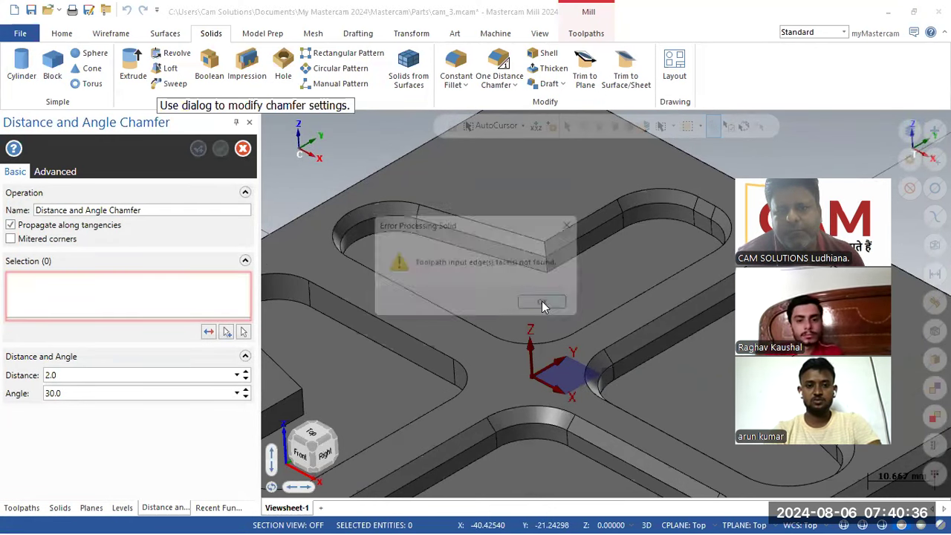
{"action": "left_click", "coordinate": [532, 305]}
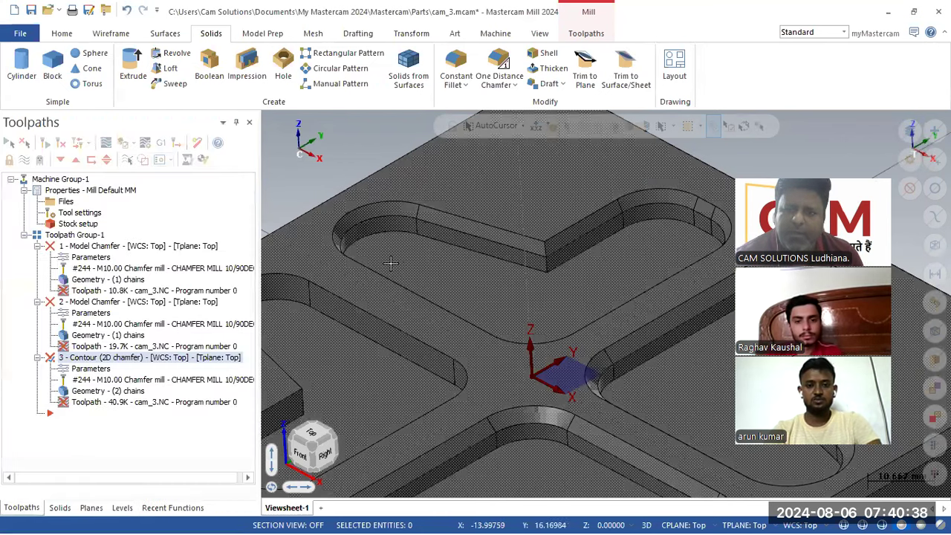
{"action": "scroll", "coordinate": [455, 245], "scroll_direction": "down", "scroll_amount": 5}
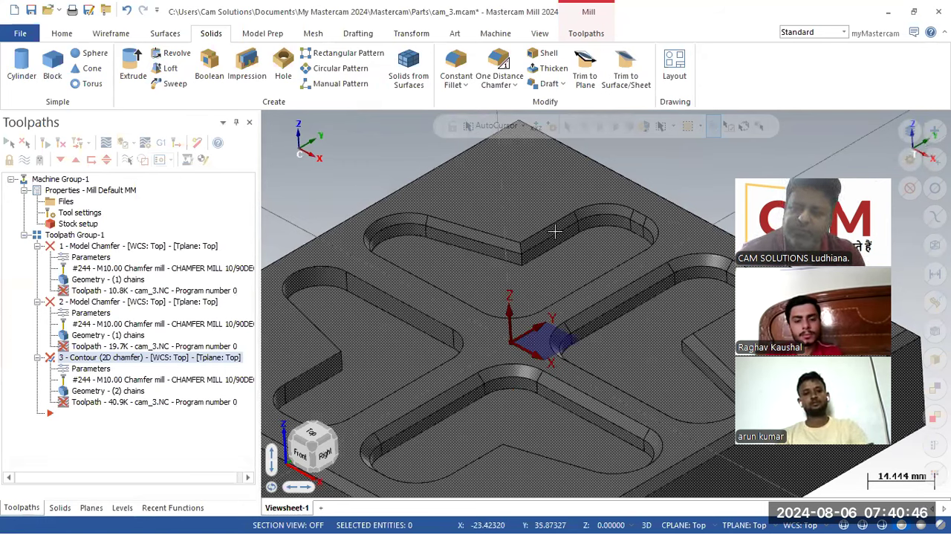
{"action": "scroll", "coordinate": [556, 189], "scroll_direction": "down", "scroll_amount": 10}
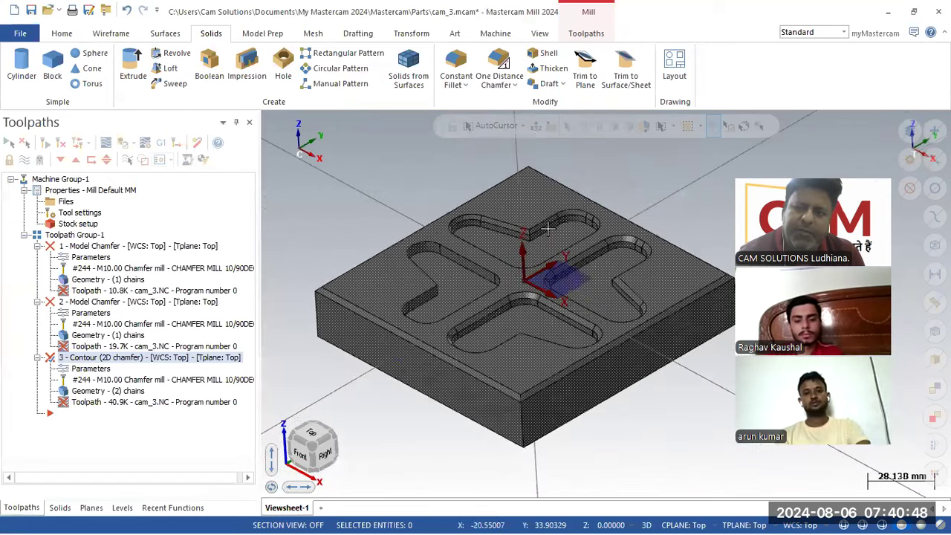
{"action": "mouse_move", "coordinate": [604, 195]}
{"action": "middle_mouse_down"}
{"action": "mouse_move", "coordinate": [608, 207]}
{"action": "mouse_move", "coordinate": [574, 192]}
{"action": "middle_mouse_up"}
{"action": "scroll", "coordinate": [568, 195], "scroll_direction": "up", "scroll_amount": 2}
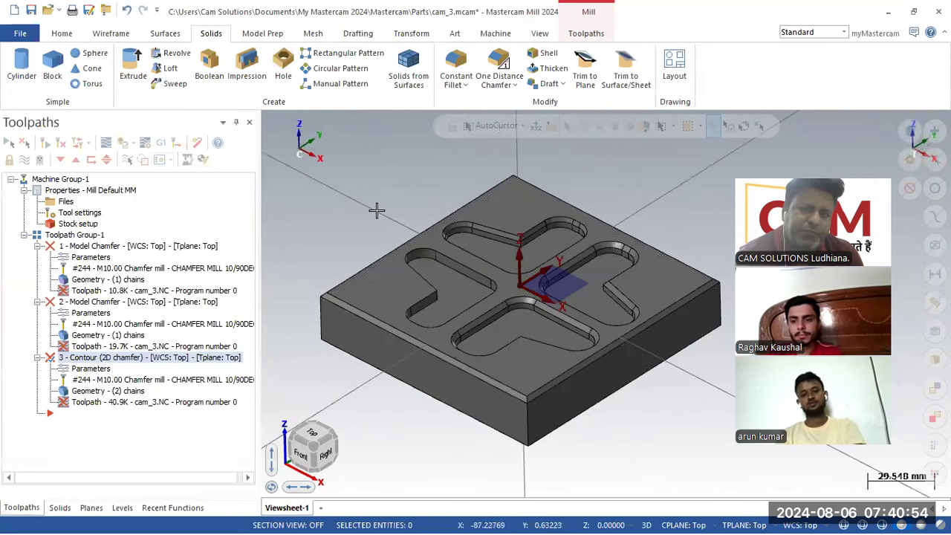
{"action": "scroll", "coordinate": [502, 226], "scroll_direction": "up", "scroll_amount": 5}
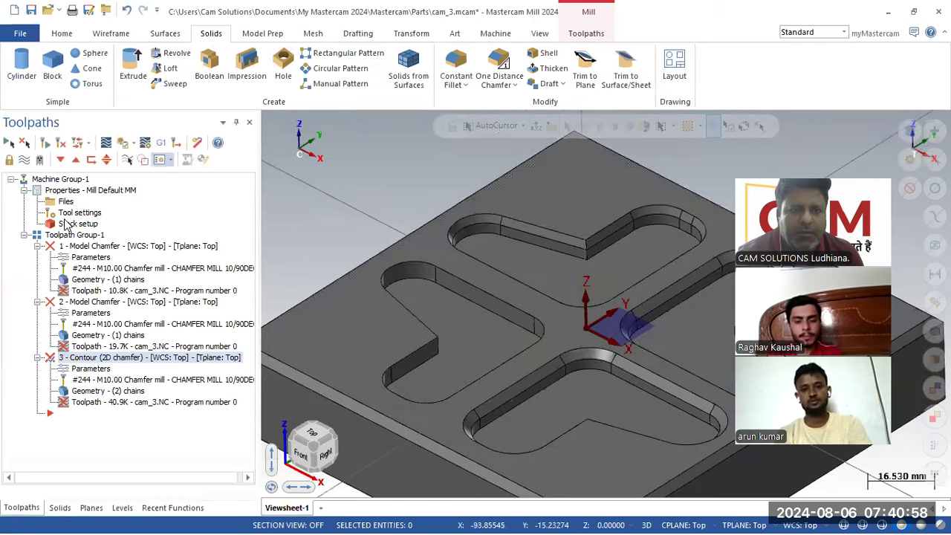
- Delete all three chamfering operations in Toolpath Group-1 and confirm the deletion
{"action": "right_click", "coordinate": [83, 238]}
{"action": "left_click", "coordinate": [124, 303]}
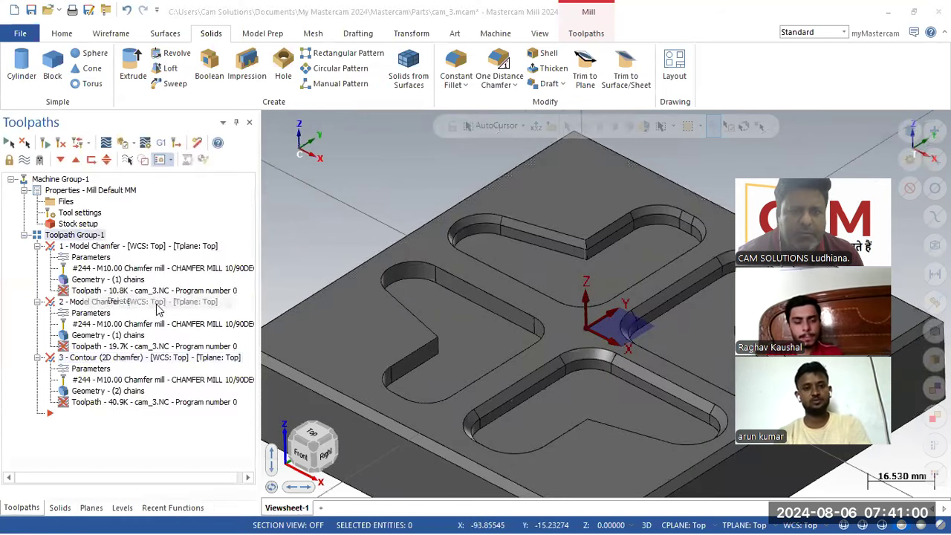
{"action": "left_click", "coordinate": [519, 322]}
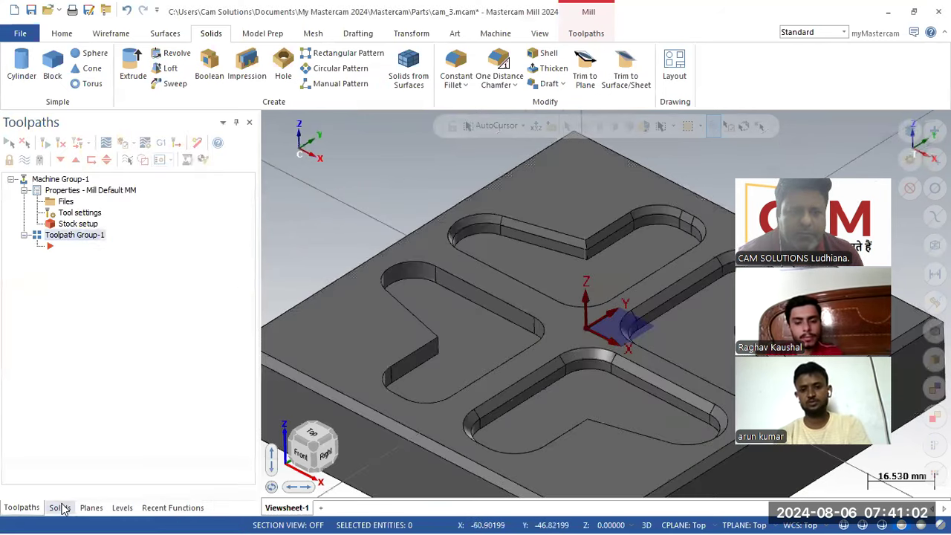
- Delete the One Distance, both Two Distance and the Distance and Angle chamfers plus one toolpath entry from the solid's history
{"action": "left_click", "coordinate": [60, 507]}
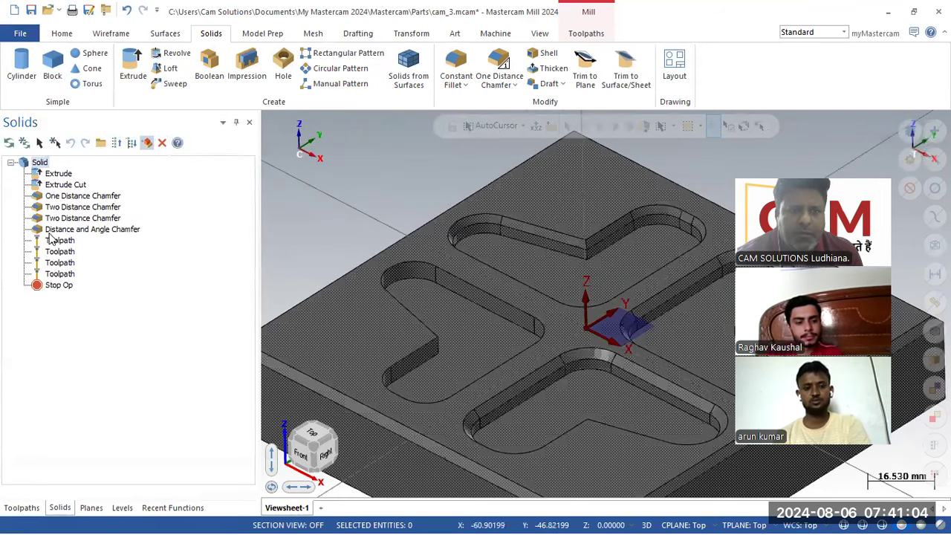
{"action": "left_click", "coordinate": [64, 254], "text": "ctrl"}
{"action": "left_click", "coordinate": [66, 263], "text": "ctrl"}
{"action": "left_click", "coordinate": [67, 273], "text": "ctrl"}
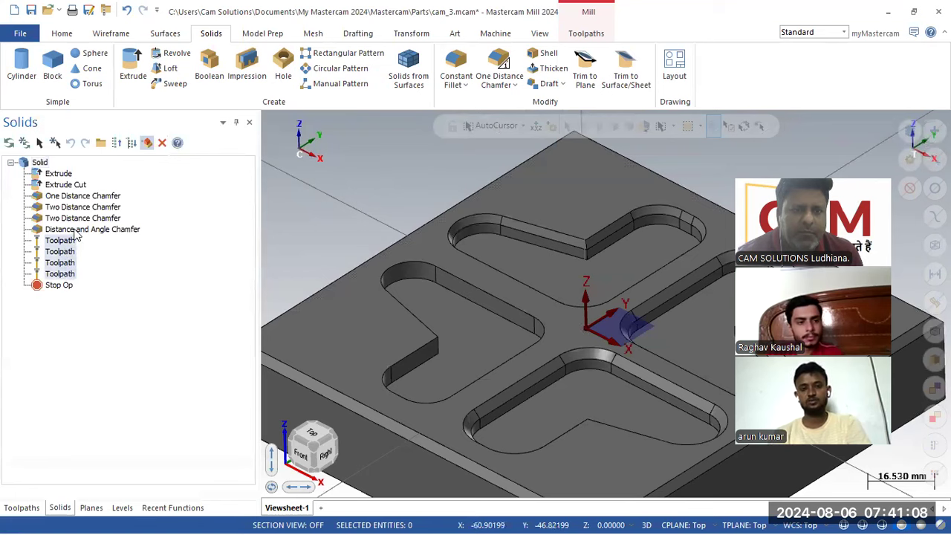
{"action": "left_click", "coordinate": [74, 230], "text": "ctrl"}
{"action": "left_click", "coordinate": [74, 216], "text": "ctrl"}
{"action": "left_click", "coordinate": [74, 206], "text": "ctrl"}
{"action": "left_click", "coordinate": [75, 196], "text": "ctrl"}
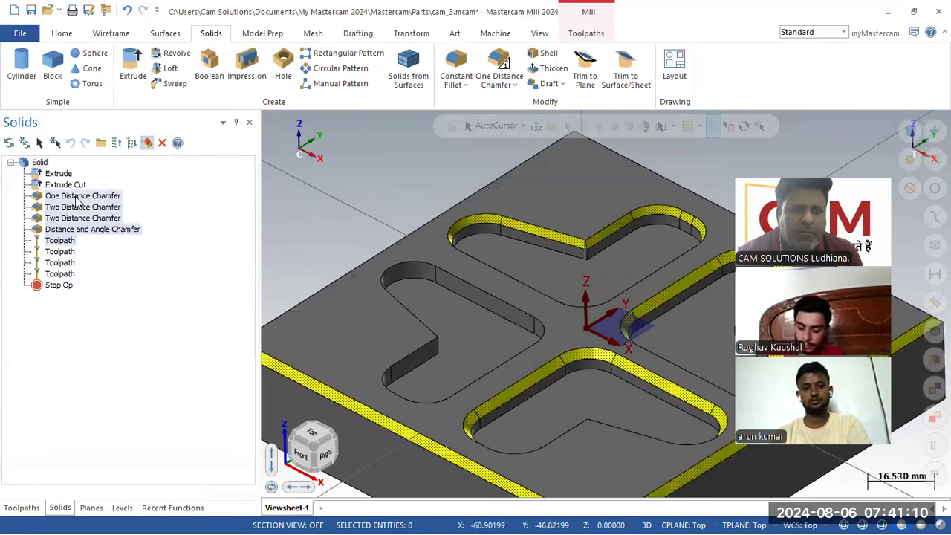
{"action": "right_click", "coordinate": [77, 202]}
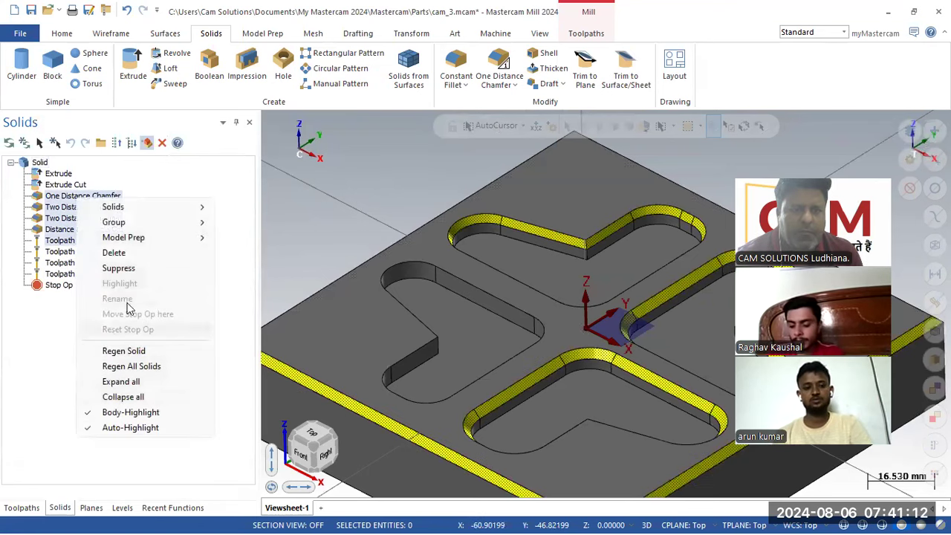
{"action": "left_click", "coordinate": [113, 252]}
{"action": "left_click", "coordinate": [511, 302]}
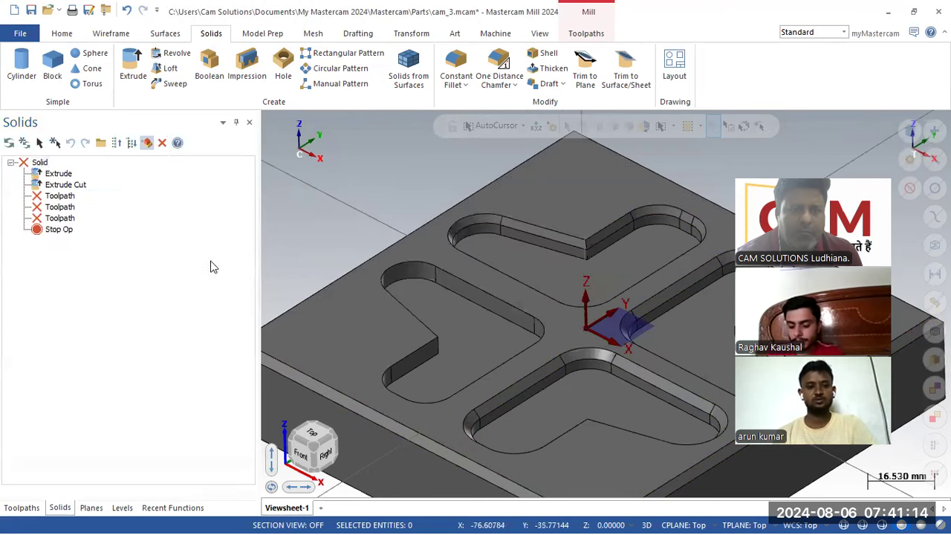
- Delete the three remaining toolpath entries from the solid's history and confirm
{"action": "right_click", "coordinate": [65, 209]}
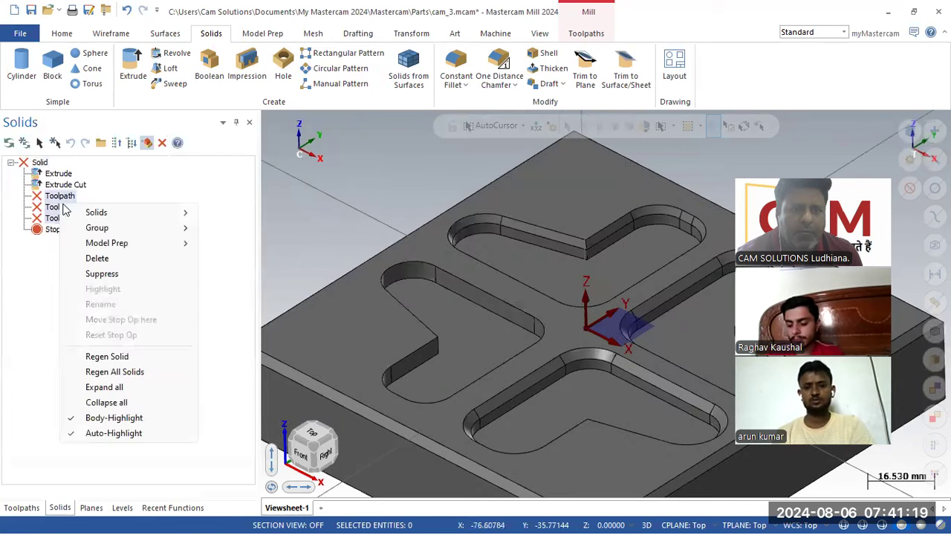
{"action": "left_click", "coordinate": [99, 260]}
{"action": "left_click", "coordinate": [510, 304]}
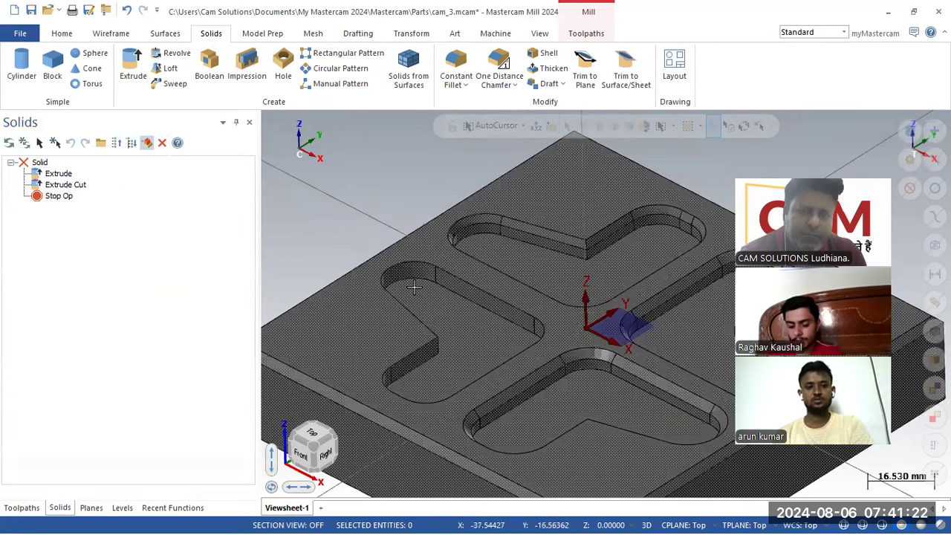
- Start a One Distance Chamfer and select the block's -Y outer top edge
{"action": "scroll", "coordinate": [450, 212], "scroll_direction": "down", "scroll_amount": 3}
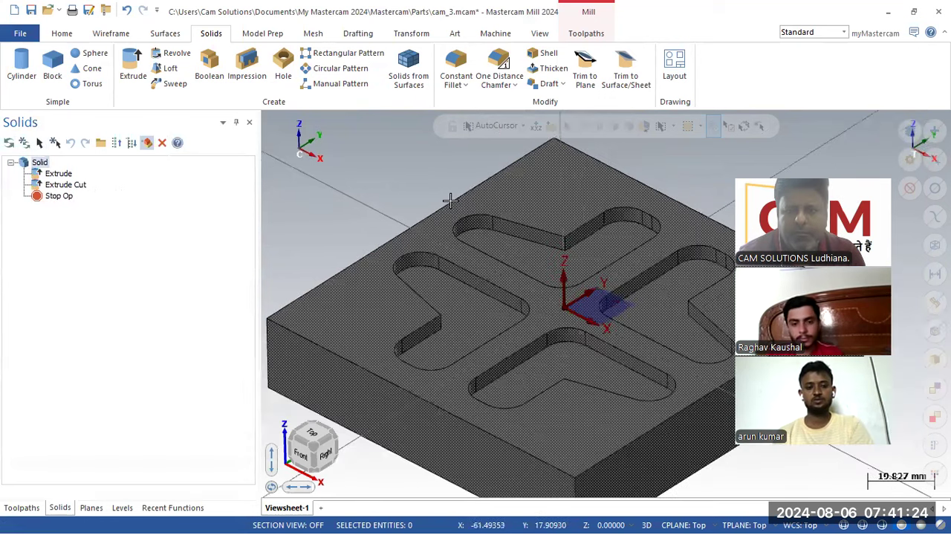
{"action": "left_click", "coordinate": [491, 65]}
{"action": "left_click", "coordinate": [519, 384]}
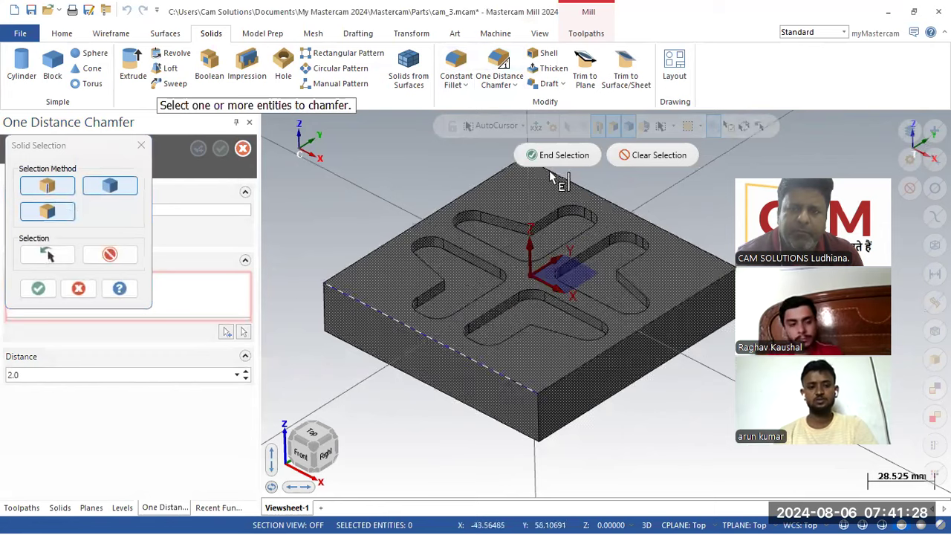
{"action": "left_click", "coordinate": [557, 155]}
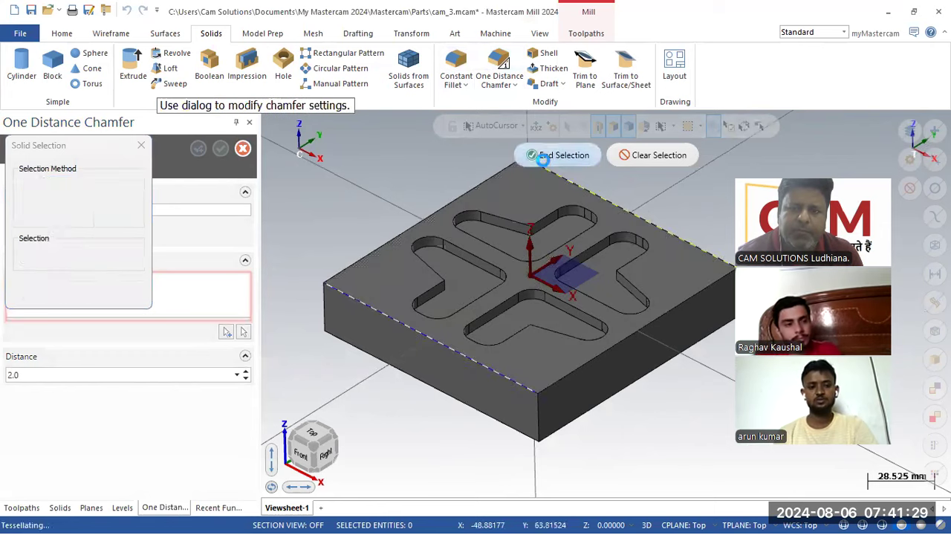
- Increase the One Distance Chamfer's distance on the -Y top edge to 8.0 mm
{"action": "left_click", "coordinate": [246, 372]}
{"action": "left_click", "coordinate": [246, 373]}
{"action": "left_click", "coordinate": [246, 372]}
{"action": "left_click", "coordinate": [246, 372]}
{"action": "left_click", "coordinate": [246, 372]}
{"action": "left_click", "coordinate": [245, 372]}
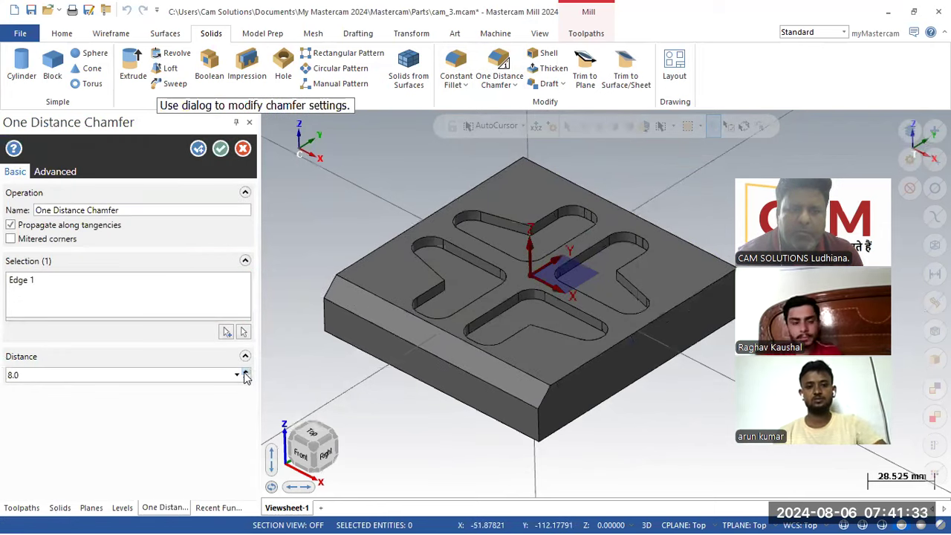
- Accept the edge chamfer and start a Contour toolpath on the solid's single +Y outer top edge
{"action": "left_click", "coordinate": [221, 149]}
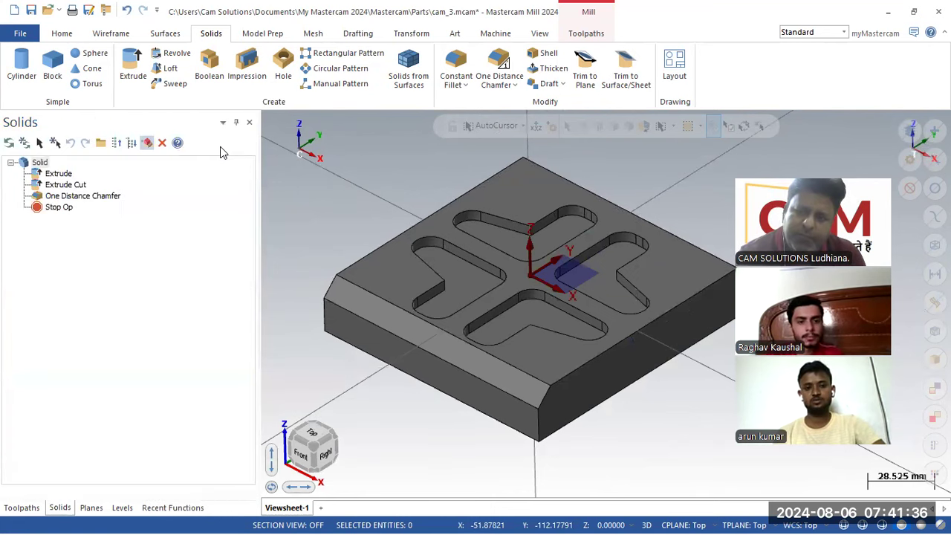
{"action": "middle_click_drag", "start_coordinate": [312, 160], "coordinate": [528, 245]}
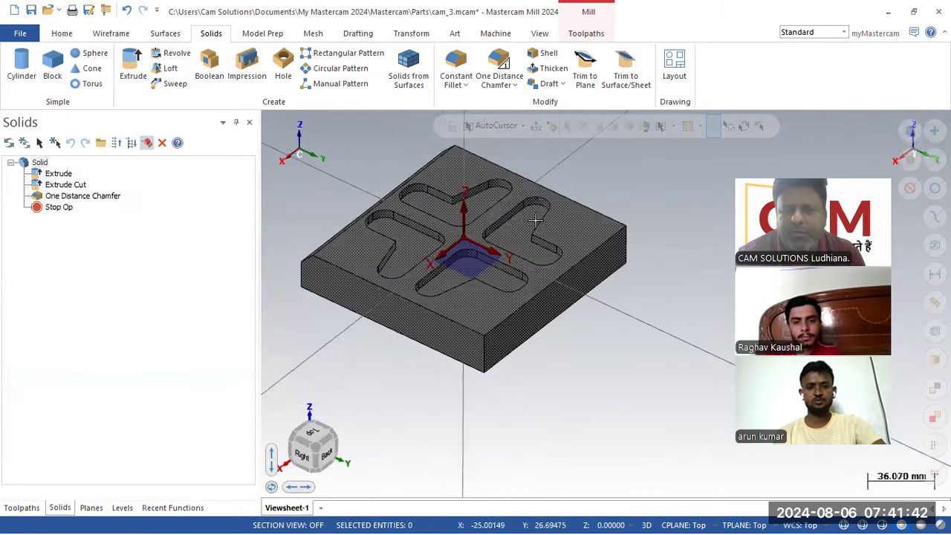
{"action": "left_click", "coordinate": [593, 34]}
{"action": "left_click", "coordinate": [31, 88]}
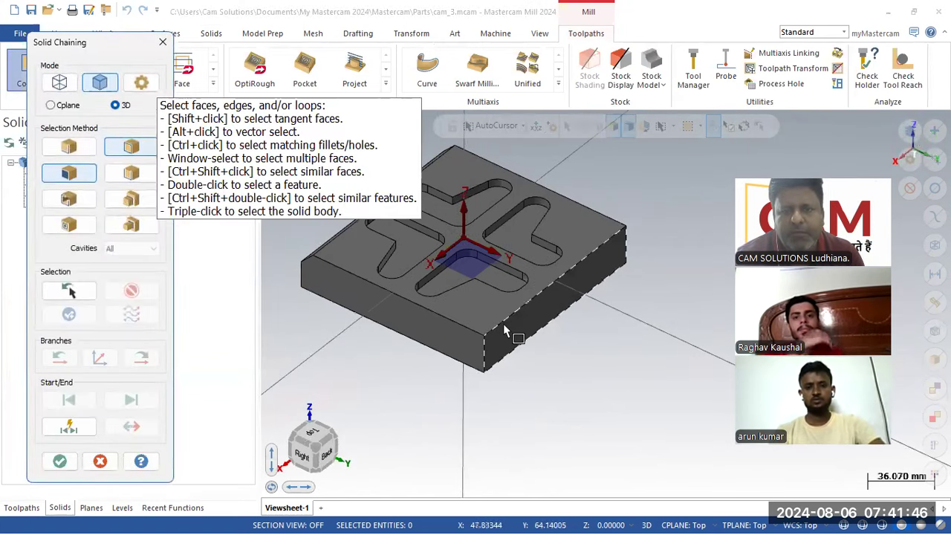
{"action": "left_click", "coordinate": [68, 146]}
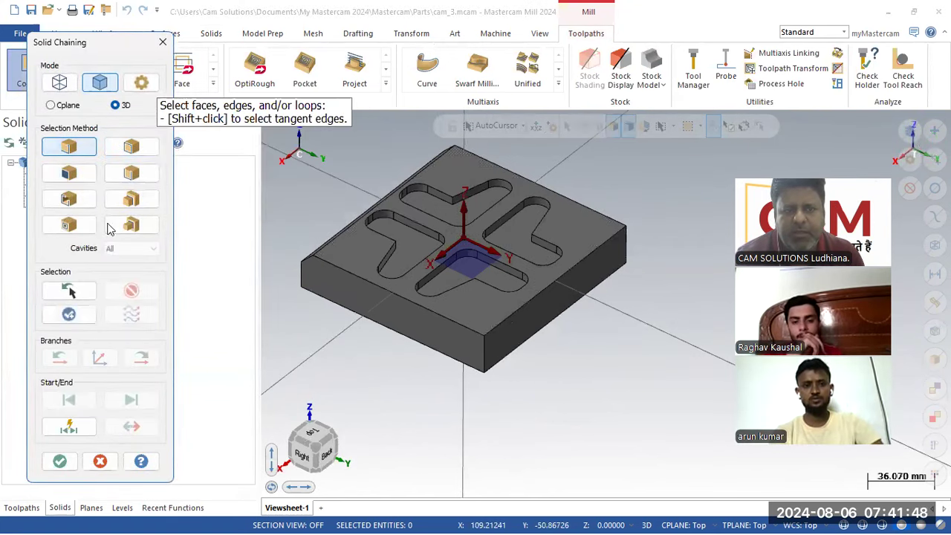
{"action": "left_click", "coordinate": [512, 329]}
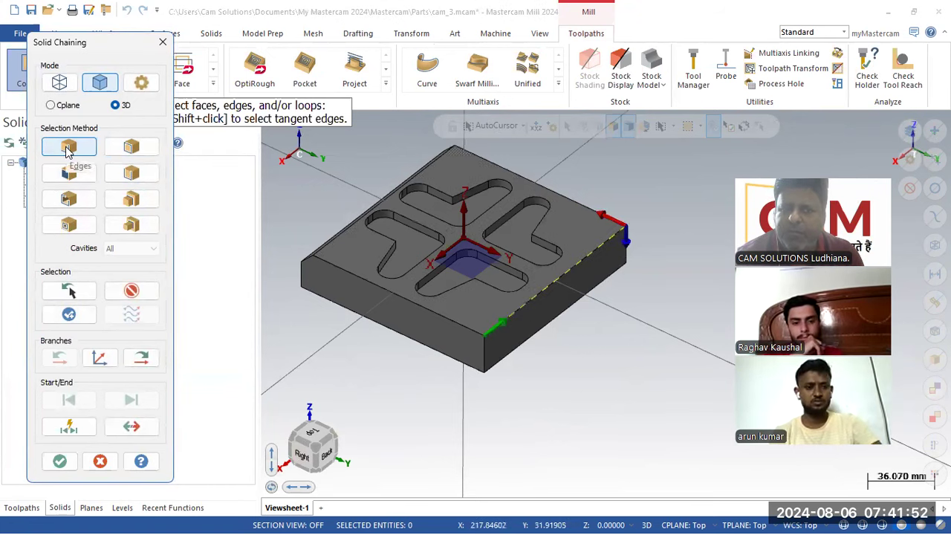
{"action": "left_click", "coordinate": [63, 462]}
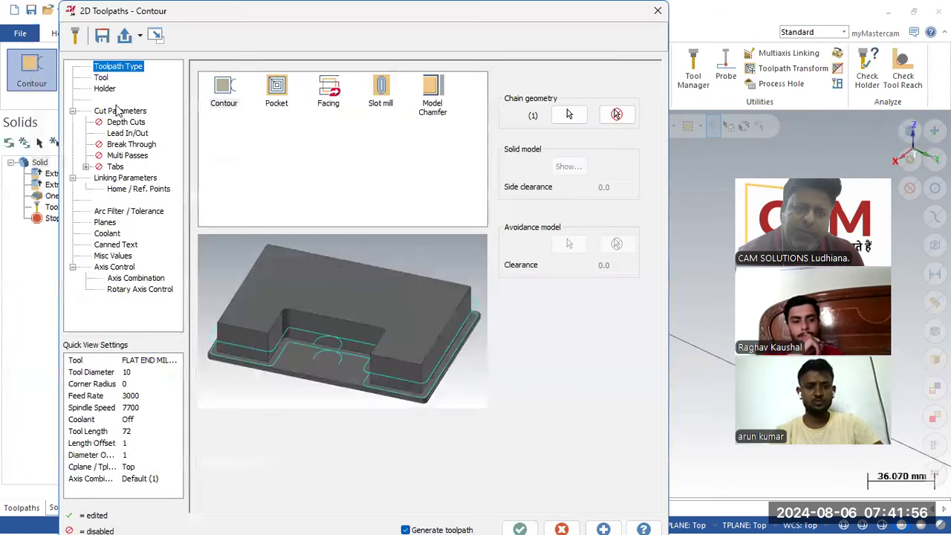
- Use the CHAMFER MILL 10/90DEG for the contour and set it to 2D chamfer with a chamfer width of 8.0
{"action": "left_click", "coordinate": [101, 78]}
{"action": "left_click", "coordinate": [357, 123]}
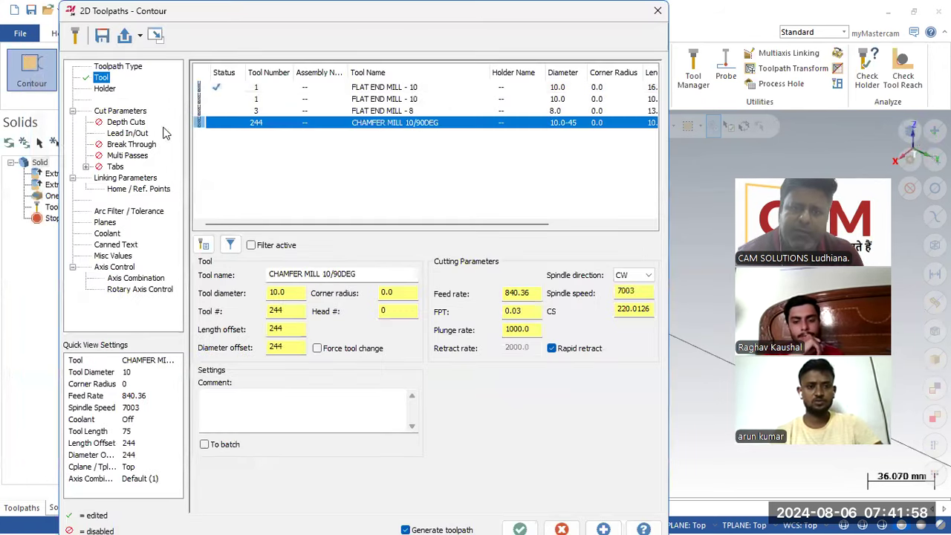
{"action": "left_click", "coordinate": [120, 110]}
{"action": "left_click", "coordinate": [546, 100]}
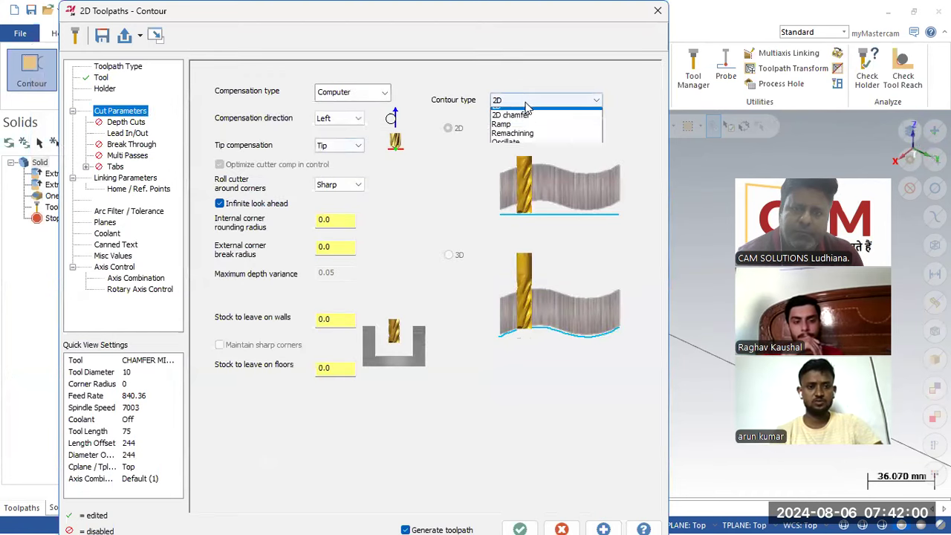
{"action": "left_click", "coordinate": [513, 111]}
{"action": "left_click", "coordinate": [596, 156]}
{"action": "left_click_drag", "start_coordinate": [597, 158], "coordinate": [447, 181]}
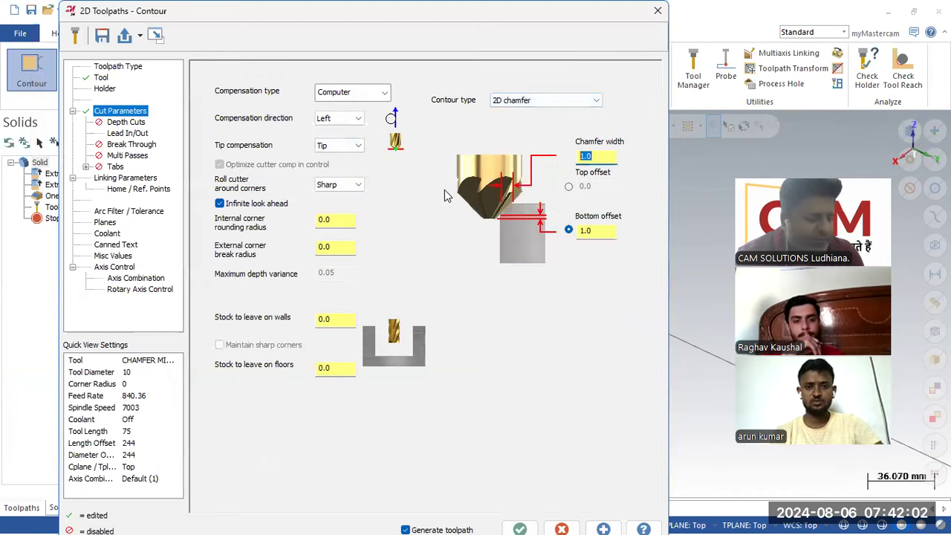
{"action": "type", "text": "3"}
{"action": "key", "text": "Return"}
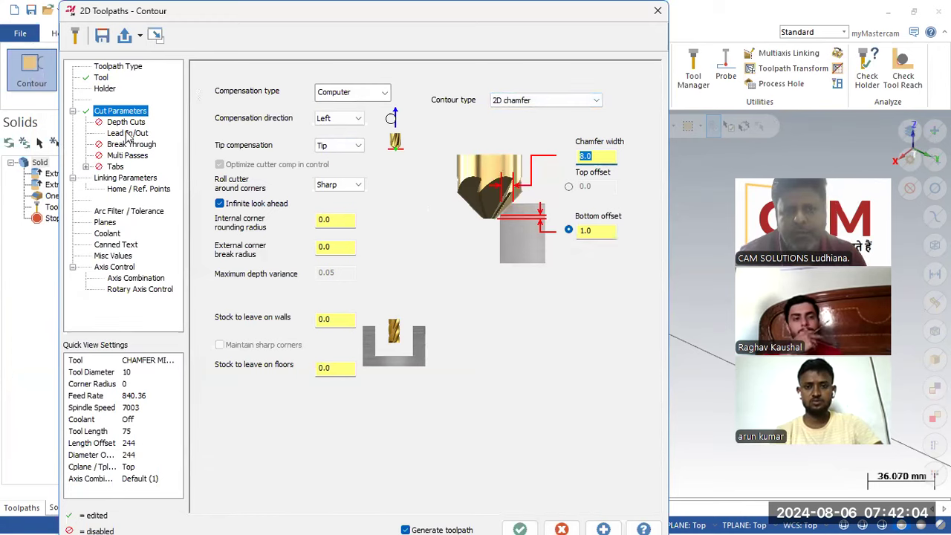
{"action": "left_click", "coordinate": [102, 78]}
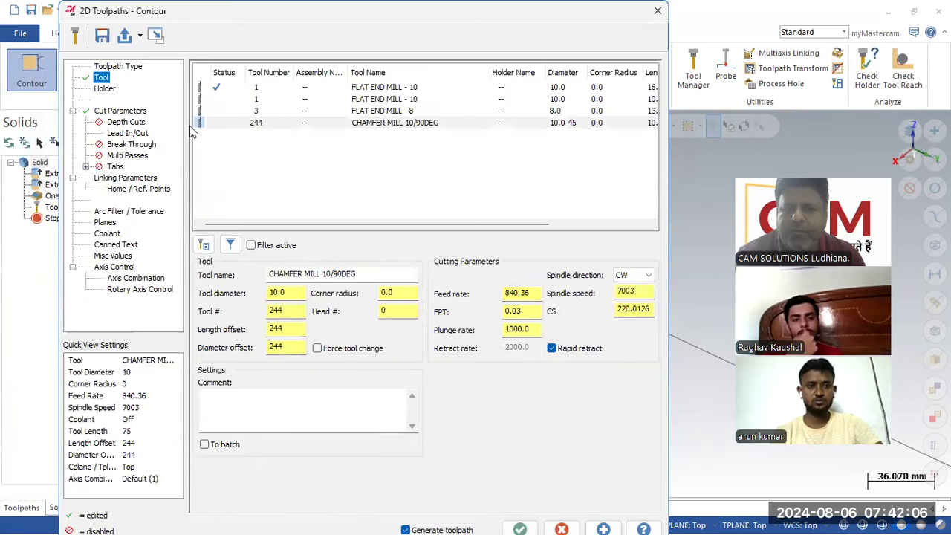
{"action": "left_click", "coordinate": [136, 112]}
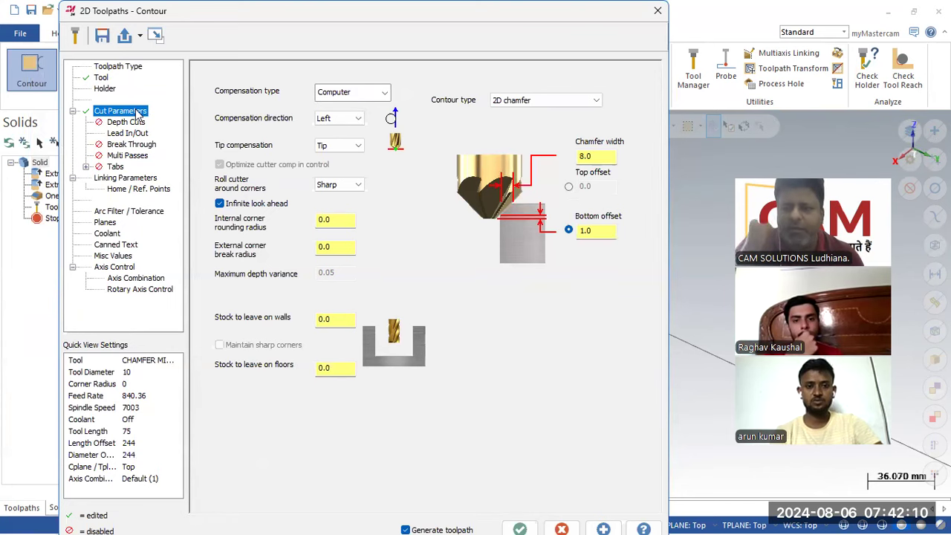
- Enable depth cuts for the chamfer contour with a maximum rough step of 1.0
{"action": "left_click", "coordinate": [126, 122]}
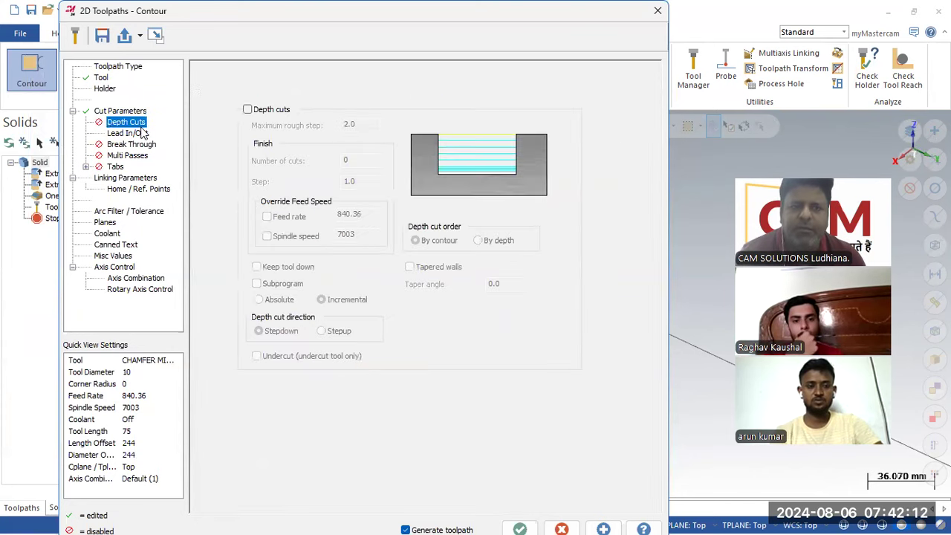
{"action": "left_click", "coordinate": [255, 113]}
{"action": "left_click", "coordinate": [353, 127]}
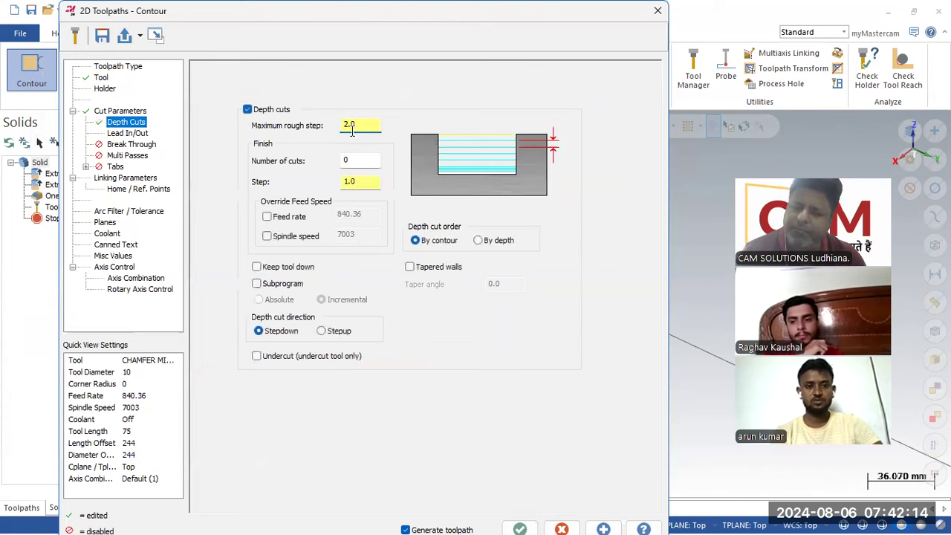
{"action": "type", "text": "1"}
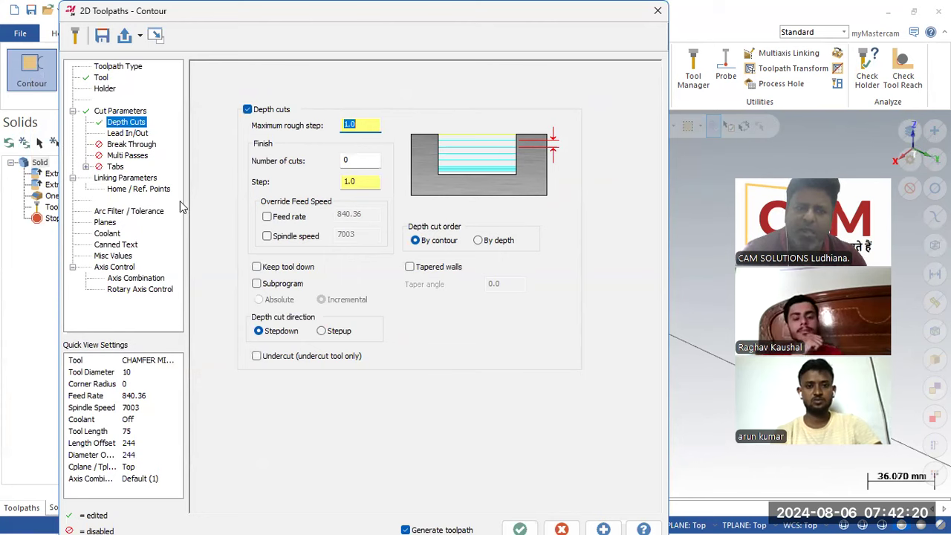
- Enable multi passes with 8 rough passes at 1.0 spacing and generate the chamfer toolpath
{"action": "left_click", "coordinate": [126, 157]}
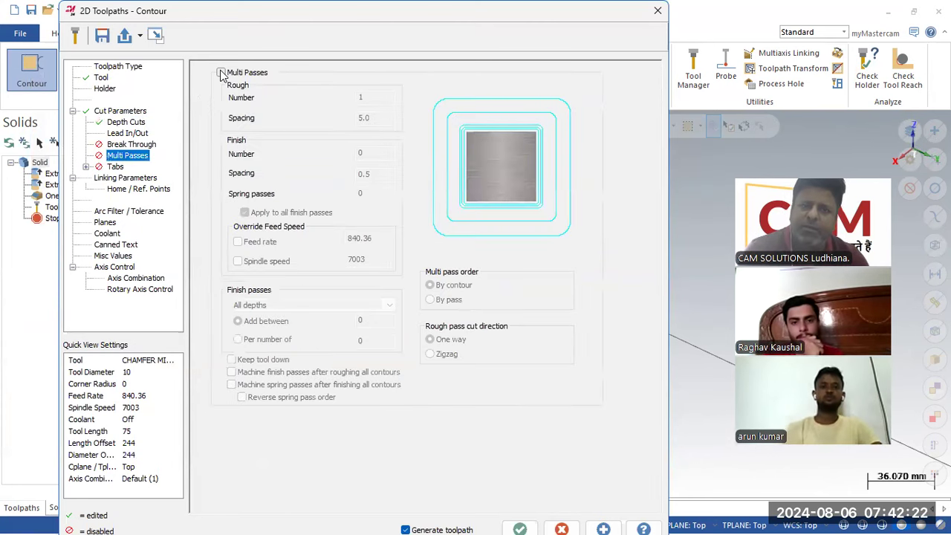
{"action": "left_click", "coordinate": [221, 73]}
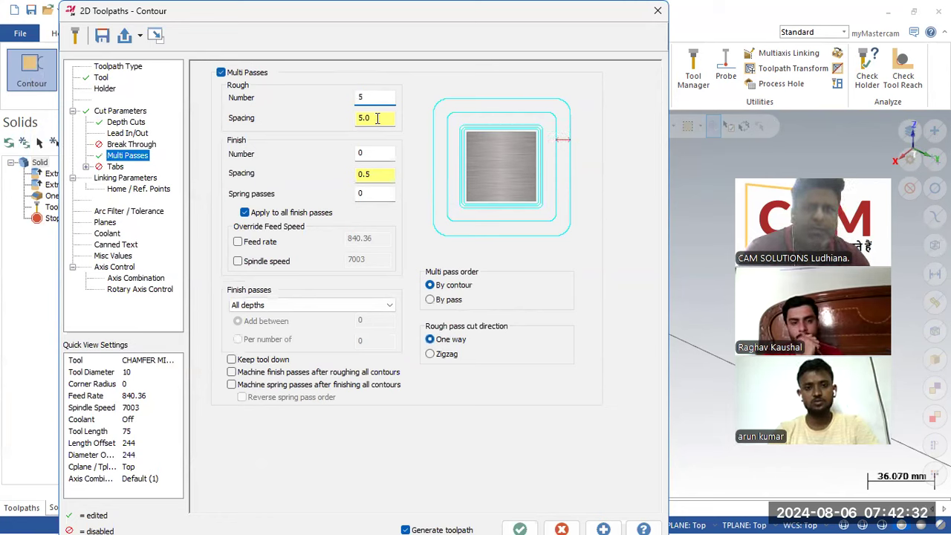
{"action": "double_click", "coordinate": [377, 118]}
{"action": "type", "text": "1"}
{"action": "key", "text": "shift+Tab"}
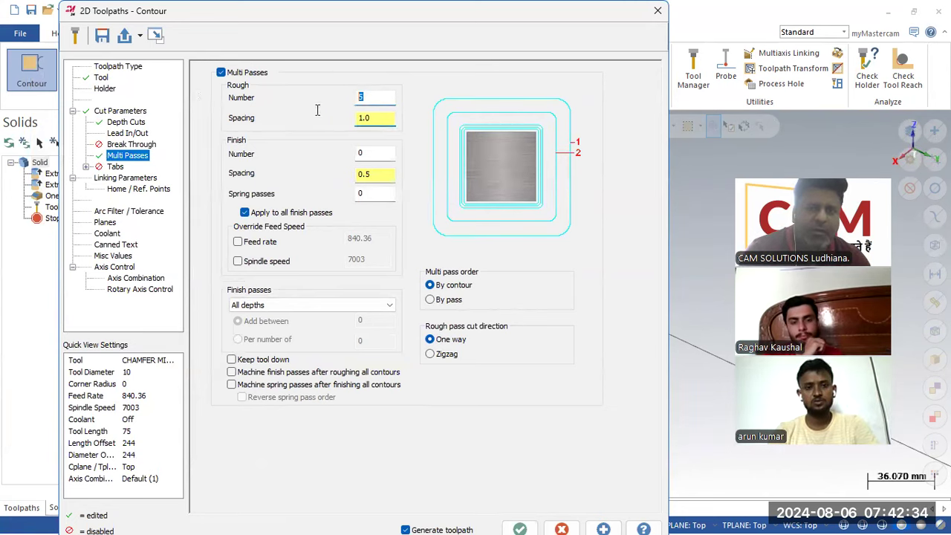
{"action": "type", "text": "8"}
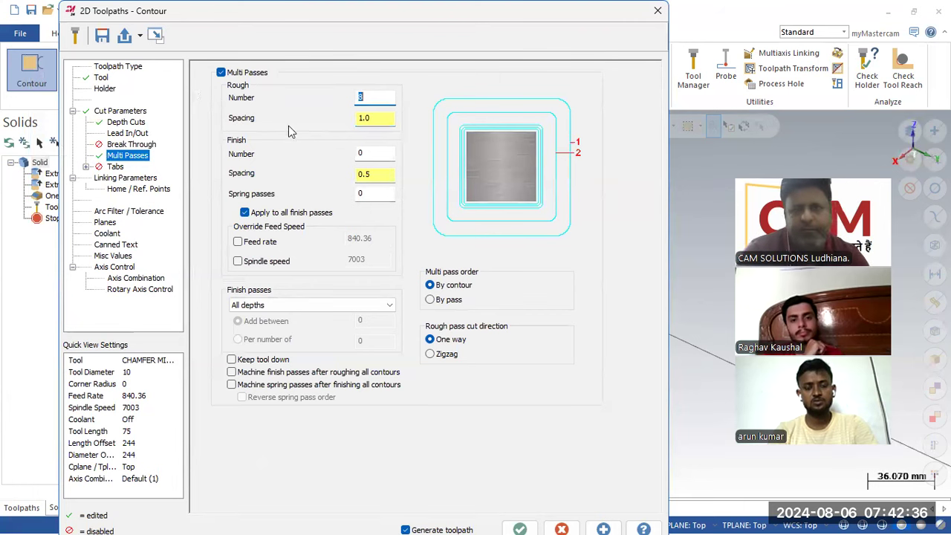
{"action": "left_click", "coordinate": [519, 528]}
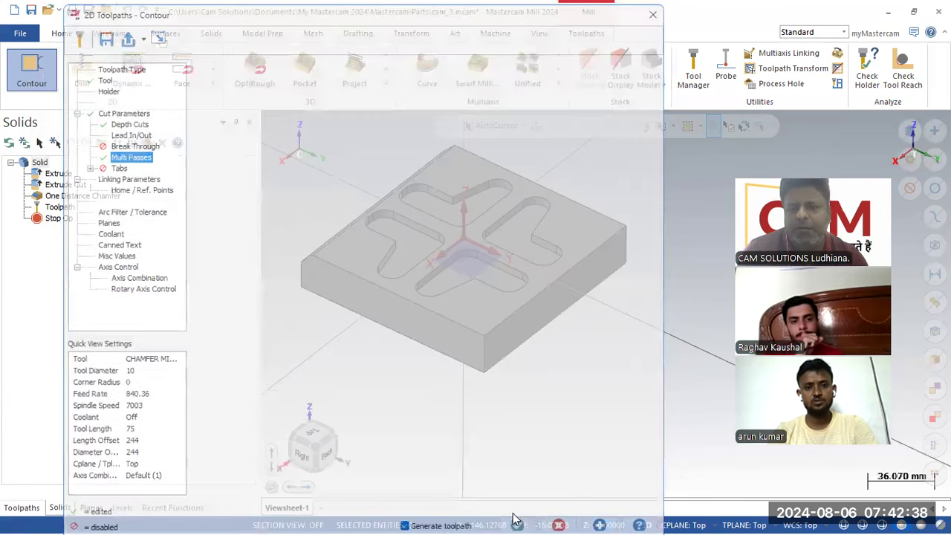
- Turn off solid shading and inspect the chamfer passes along the block's +Y top edge
{"action": "left_click", "coordinate": [572, 308]}
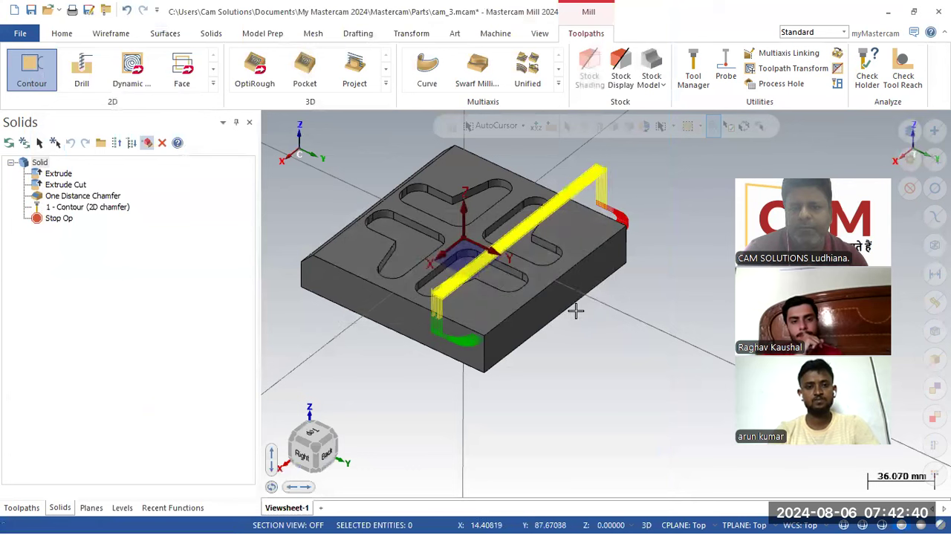
{"action": "key", "text": "alt+s"}
{"action": "mouse_move", "coordinate": [683, 467]}
{"action": "middle_mouse_down"}
{"action": "mouse_move", "coordinate": [664, 354]}
{"action": "mouse_move", "coordinate": [581, 332]}
{"action": "middle_mouse_up"}
{"action": "scroll", "coordinate": [577, 264], "scroll_direction": "up", "scroll_amount": 6}
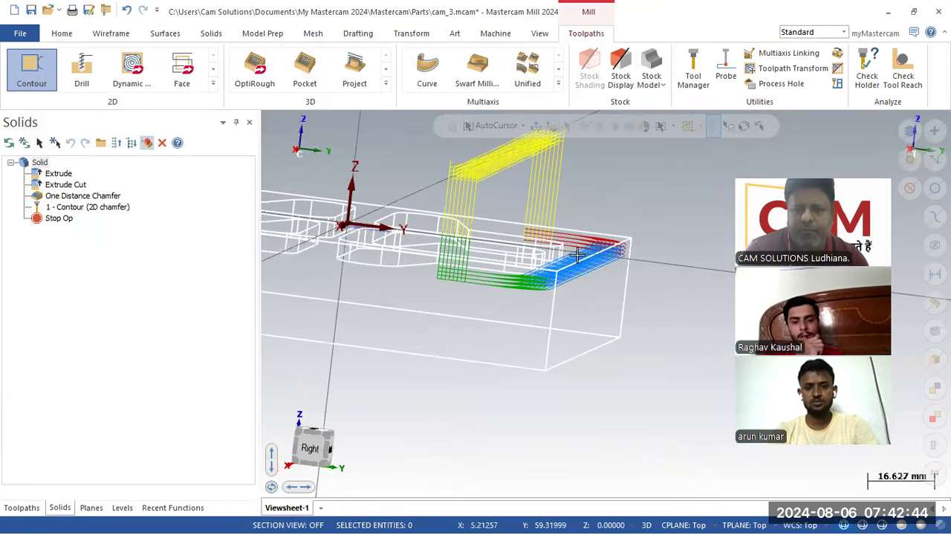
{"action": "middle_click_drag", "start_coordinate": [579, 274], "coordinate": [565, 293]}
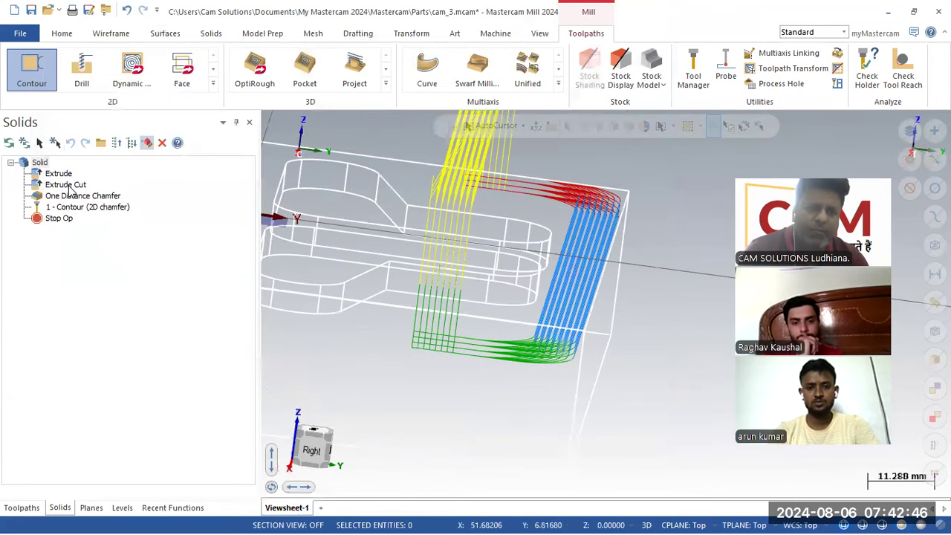
- Change the chamfer contour's compensation direction to Right and regenerate the toolpath
{"action": "left_click", "coordinate": [21, 507]}
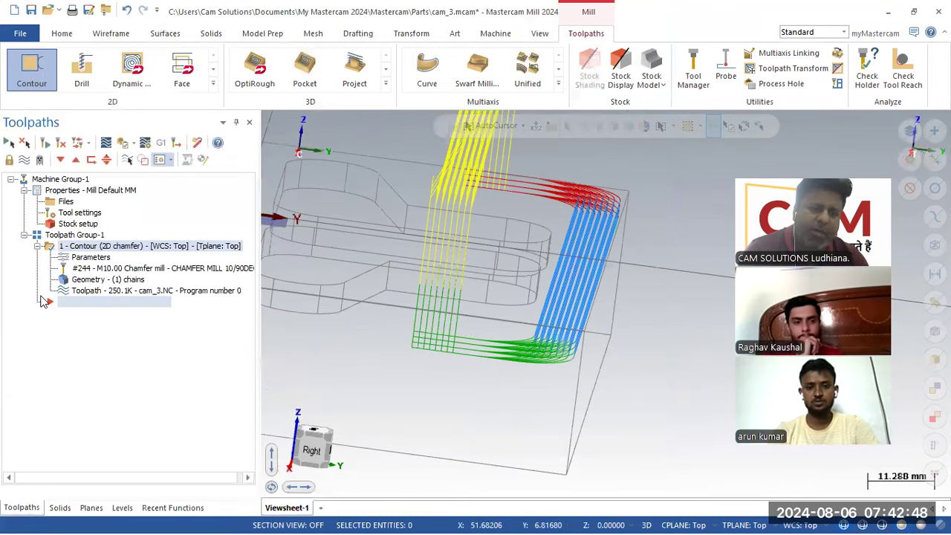
{"action": "left_click", "coordinate": [78, 256]}
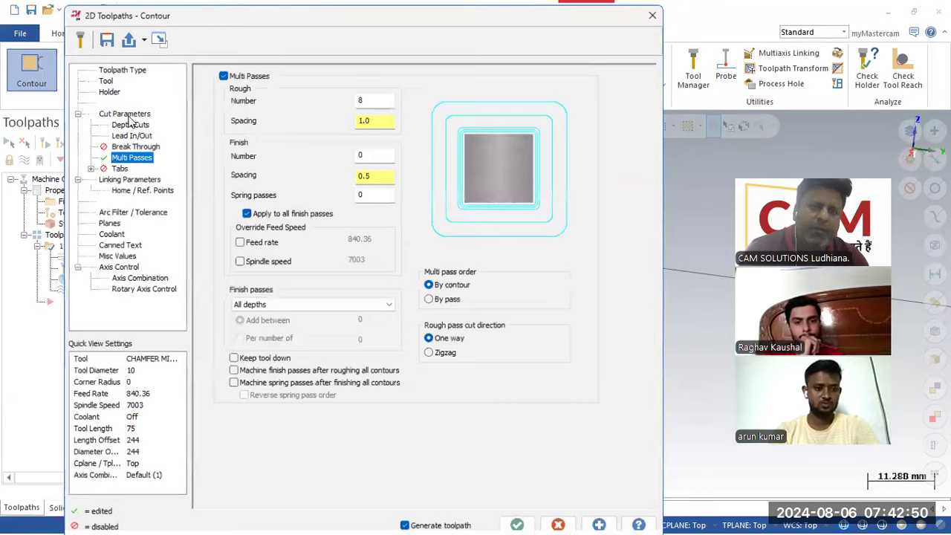
{"action": "left_click", "coordinate": [130, 124]}
{"action": "left_click", "coordinate": [136, 114]}
{"action": "left_click", "coordinate": [348, 95]}
{"action": "left_click", "coordinate": [348, 109]}
{"action": "left_click", "coordinate": [342, 118]}
{"action": "left_click", "coordinate": [334, 139]}
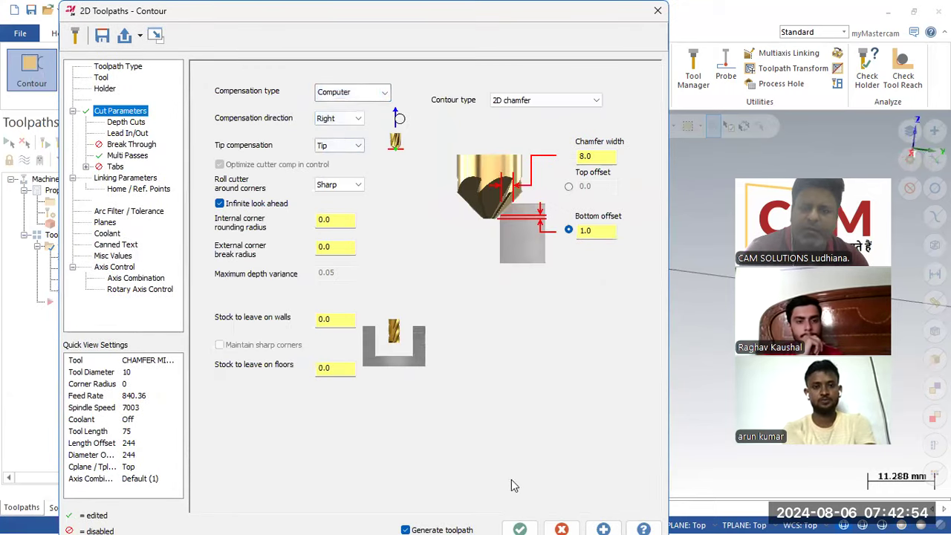
{"action": "left_click", "coordinate": [520, 528]}
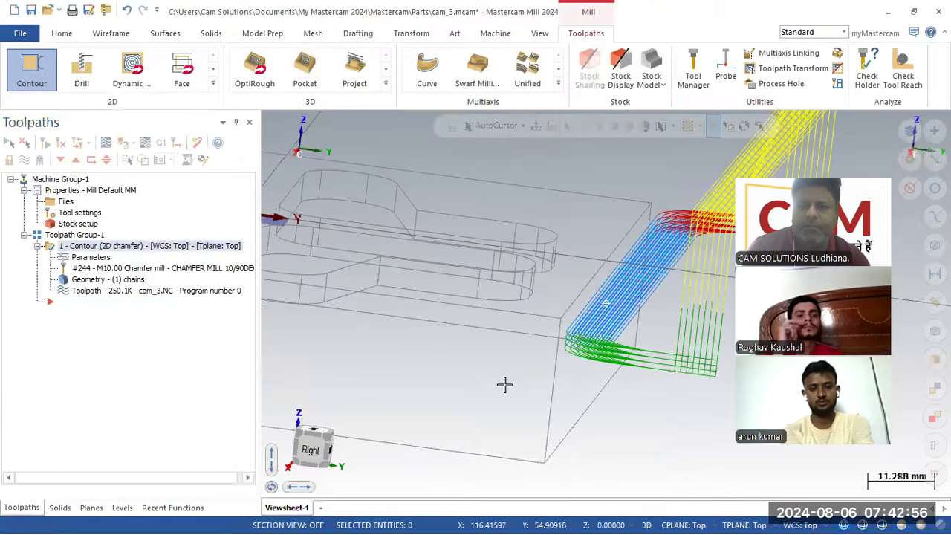
- Examine the regenerated passes beside the +Y edge and review the contour's cut parameters without changing them
{"action": "scroll", "coordinate": [504, 384], "scroll_direction": "up", "scroll_amount": 3}
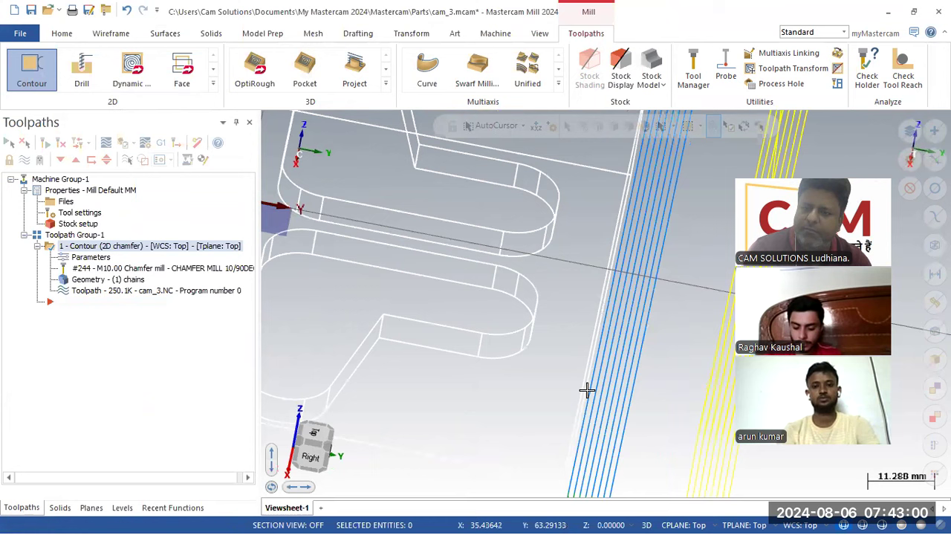
{"action": "middle_click_drag", "start_coordinate": [587, 390], "coordinate": [550, 334]}
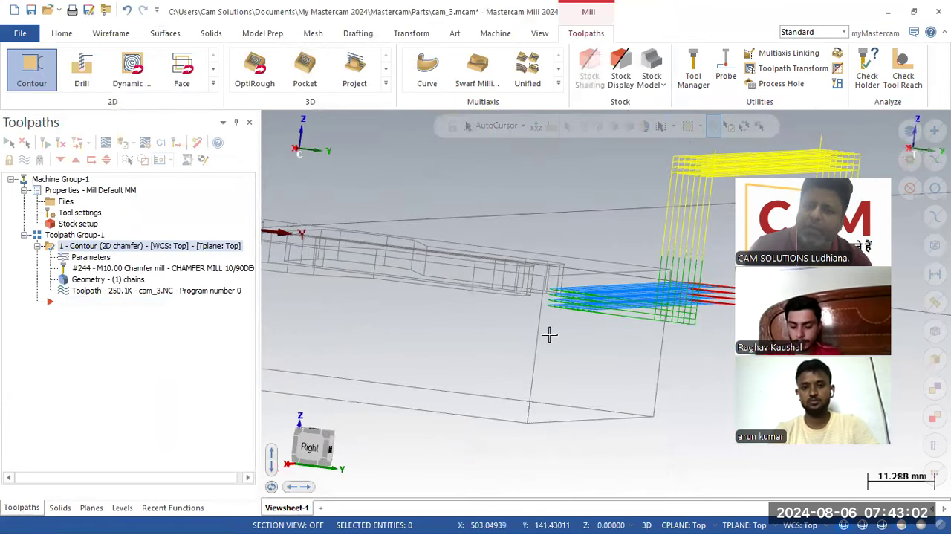
{"action": "scroll", "coordinate": [560, 315], "scroll_direction": "up", "scroll_amount": 5}
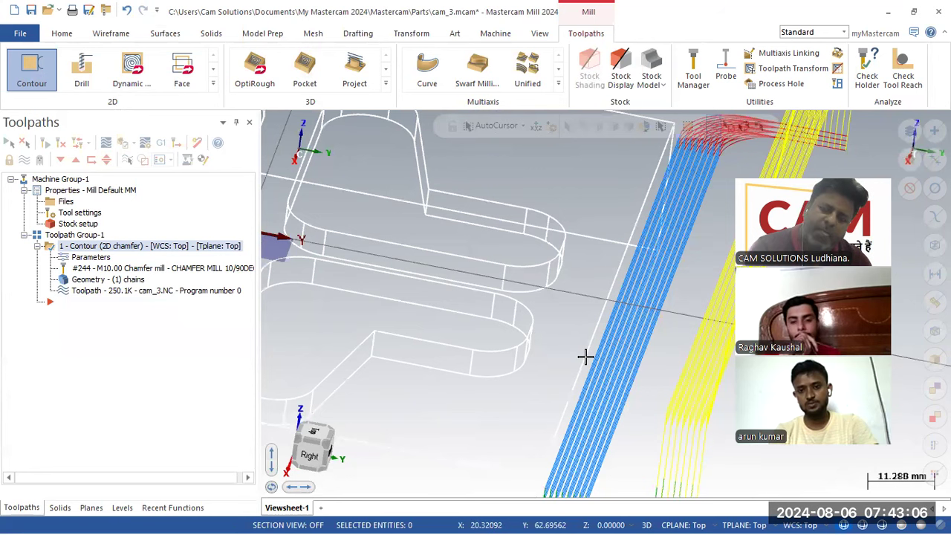
{"action": "scroll", "coordinate": [537, 248], "scroll_direction": "down", "scroll_amount": 3}
{"action": "middle_click_drag", "start_coordinate": [537, 248], "coordinate": [527, 301]}
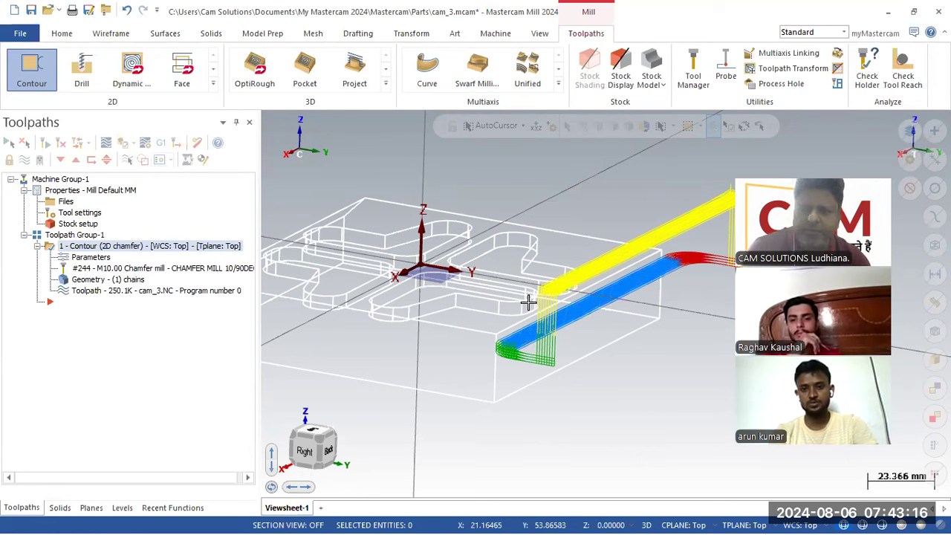
{"action": "left_click", "coordinate": [83, 257]}
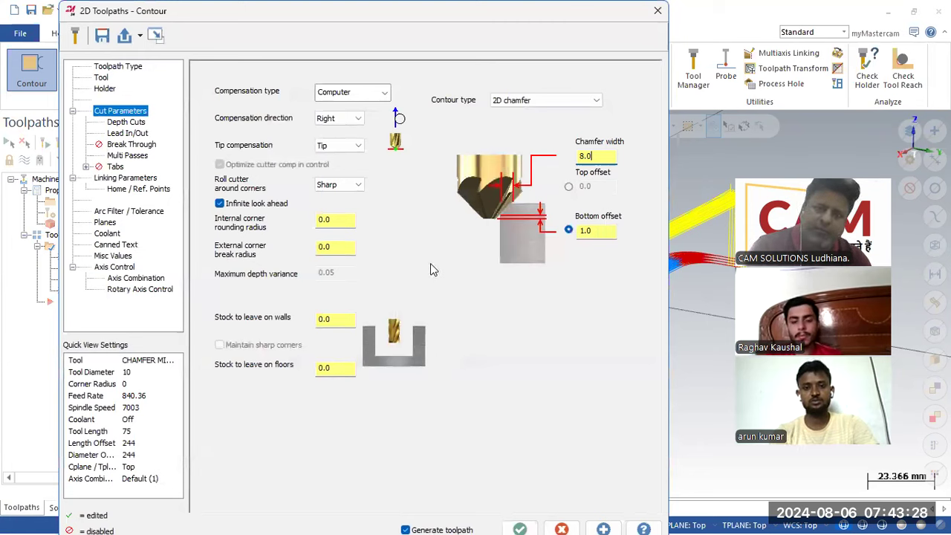
{"action": "left_click", "coordinate": [560, 528]}
{"action": "scroll", "coordinate": [474, 286], "scroll_direction": "down", "scroll_amount": 2}
{"action": "middle_click_drag", "start_coordinate": [528, 271], "coordinate": [645, 303]}
- Start a new empty file and bring up the wireframe drawing commands
{"action": "left_click", "coordinate": [13, 16]}
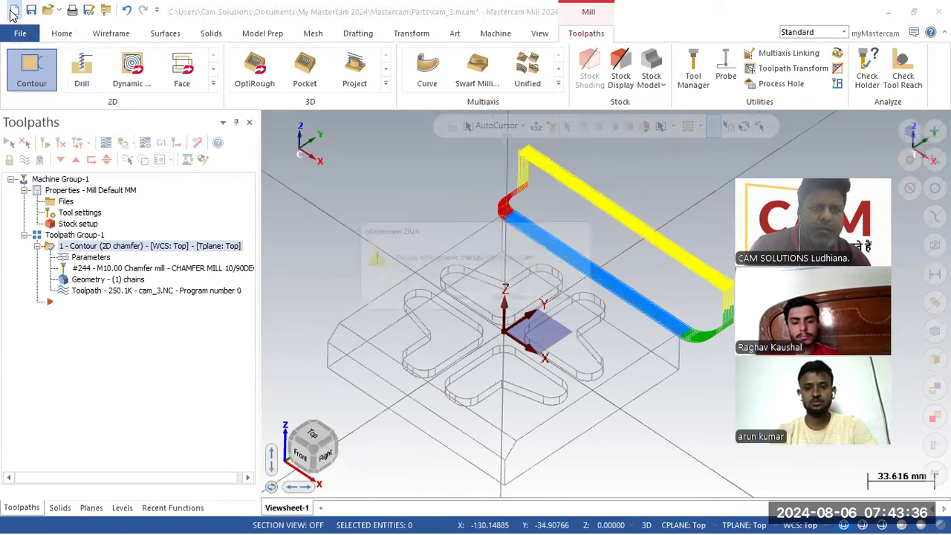
{"action": "left_click", "coordinate": [514, 299]}
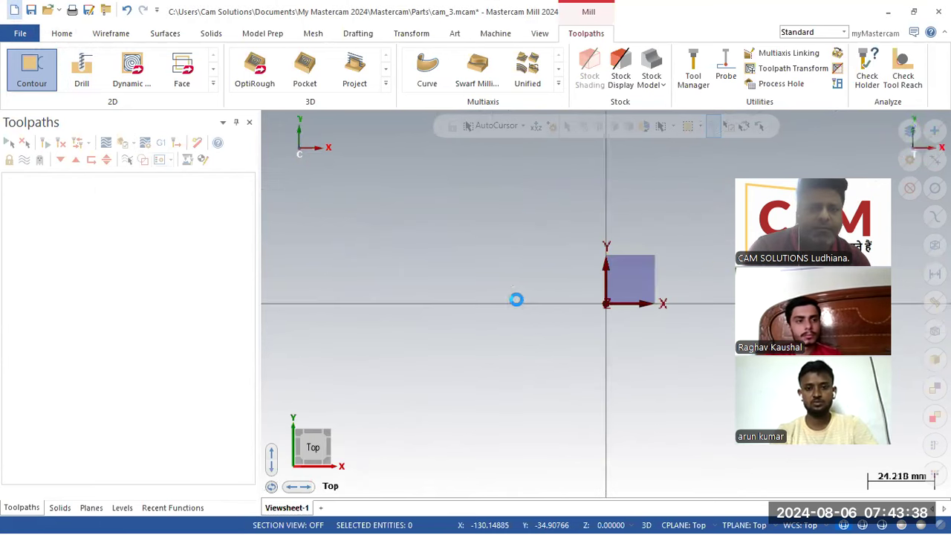
{"action": "left_click", "coordinate": [107, 35]}
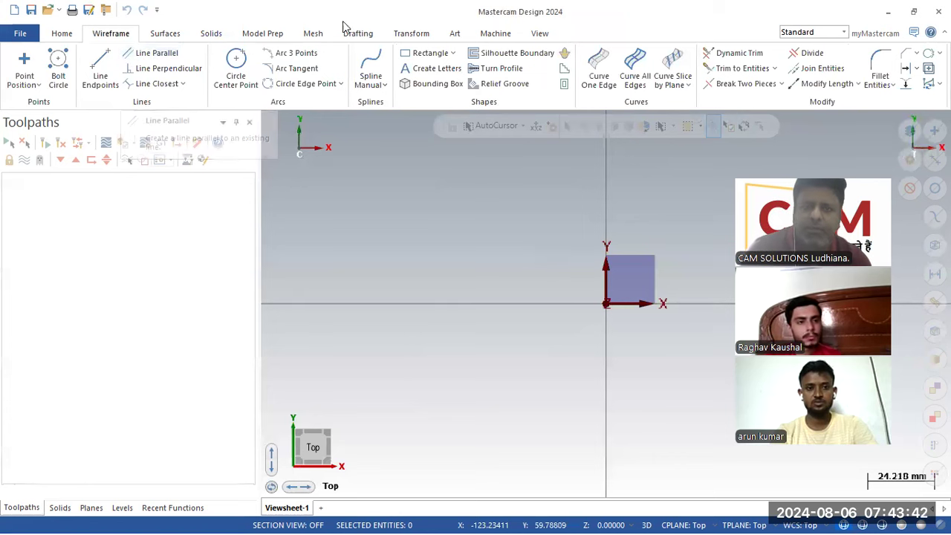
- Draw a large rectangle starting at the origin and a second one about 74 by 56 mm overlapping its +X edge
{"action": "left_click", "coordinate": [427, 52]}
{"action": "scroll", "coordinate": [355, 362], "scroll_direction": "down", "scroll_amount": 2}
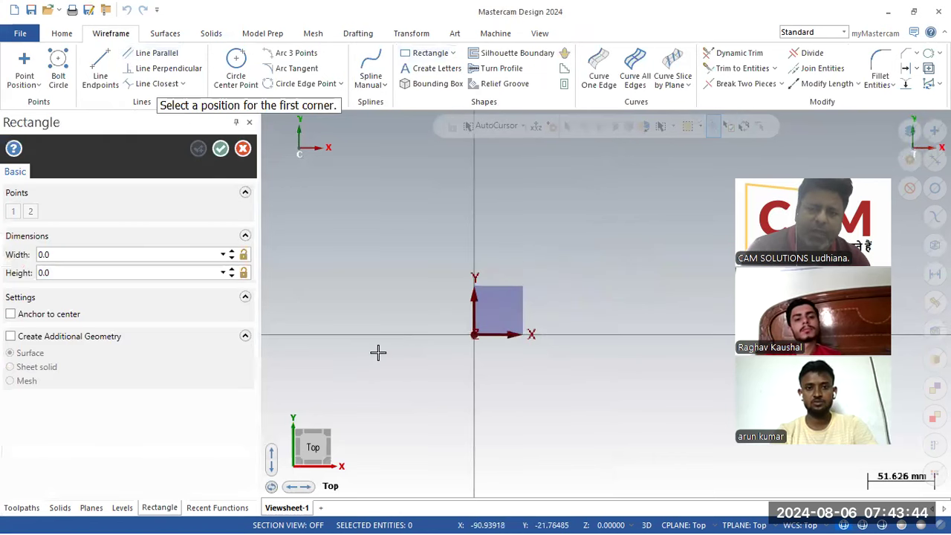
{"action": "left_click", "coordinate": [469, 335]}
{"action": "left_click", "coordinate": [675, 162]}
{"action": "left_click", "coordinate": [614, 218]}
{"action": "left_click", "coordinate": [704, 286]}
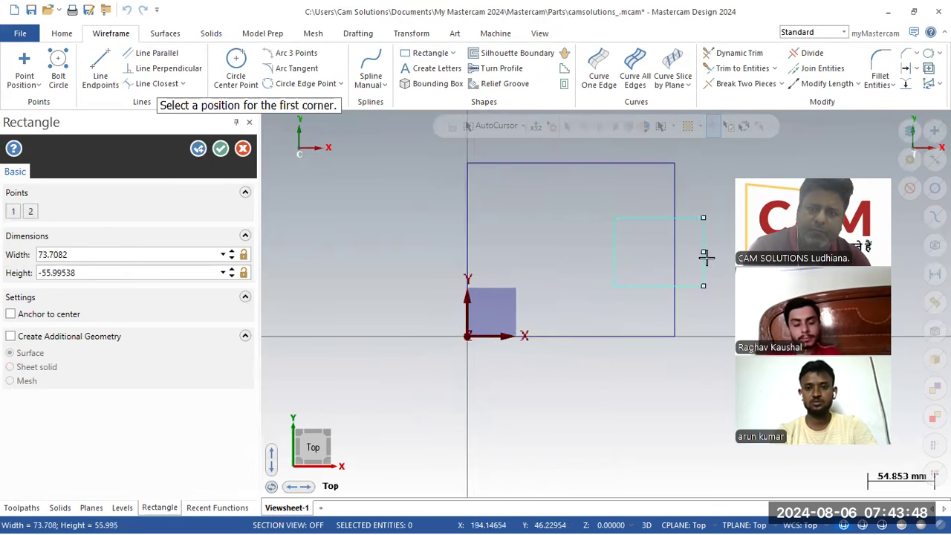
- Trim the overlapping segments with Divide to leave one closed profile with a rectangular notch in its +X edge
{"action": "left_click", "coordinate": [809, 53]}
{"action": "left_click", "coordinate": [695, 234]}
{"action": "left_click", "coordinate": [690, 218]}
{"action": "left_click", "coordinate": [695, 285]}
{"action": "left_click", "coordinate": [676, 262]}
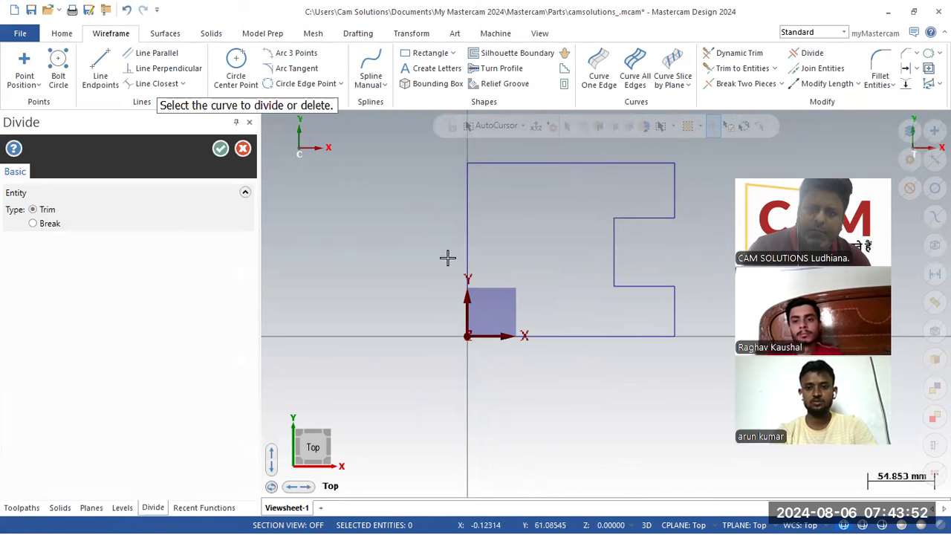
{"action": "left_click", "coordinate": [221, 149]}
- Start Chamfer Chains and select the whole notched profile as the chain
{"action": "middle_click_drag", "start_coordinate": [569, 329], "coordinate": [477, 291]}
{"action": "scroll", "coordinate": [477, 291], "scroll_direction": "down", "scroll_amount": 3}
{"action": "scroll", "coordinate": [633, 307], "scroll_direction": "up", "scroll_amount": 7}
{"action": "scroll", "coordinate": [348, 314], "scroll_direction": "down", "scroll_amount": 4}
{"action": "scroll", "coordinate": [555, 263], "scroll_direction": "up", "scroll_amount": 2}
{"action": "scroll", "coordinate": [555, 263], "scroll_direction": "up", "scroll_amount": 1}
{"action": "middle_click_drag", "start_coordinate": [604, 302], "coordinate": [543, 310]}
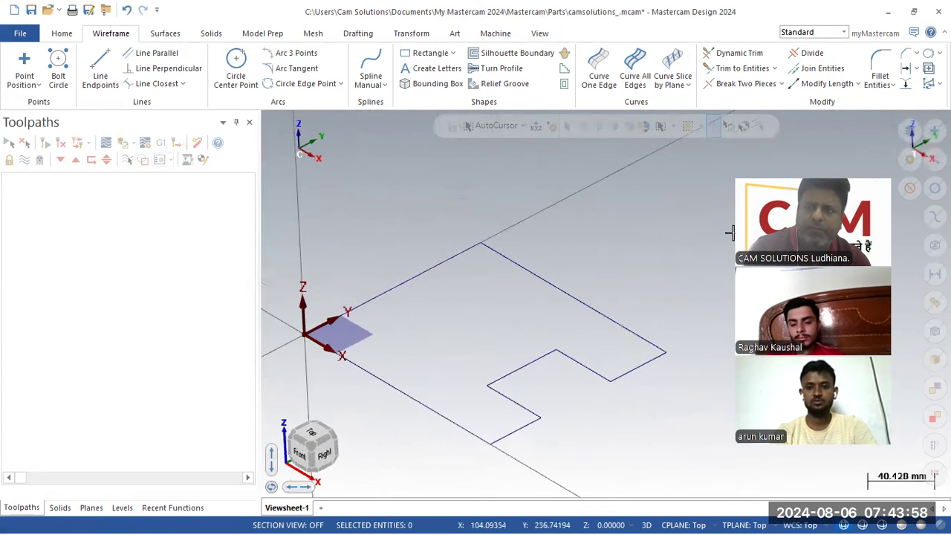
{"action": "left_click", "coordinate": [913, 54]}
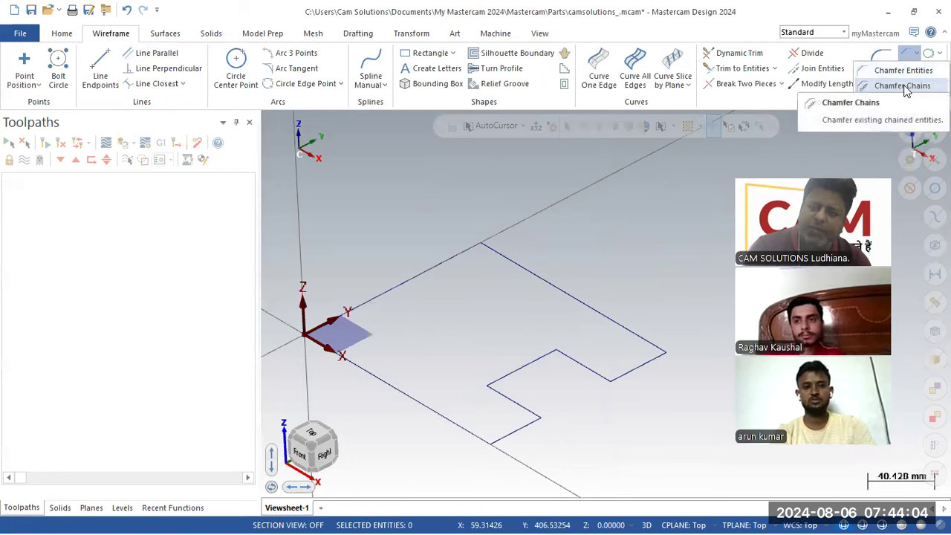
{"action": "left_click", "coordinate": [903, 87]}
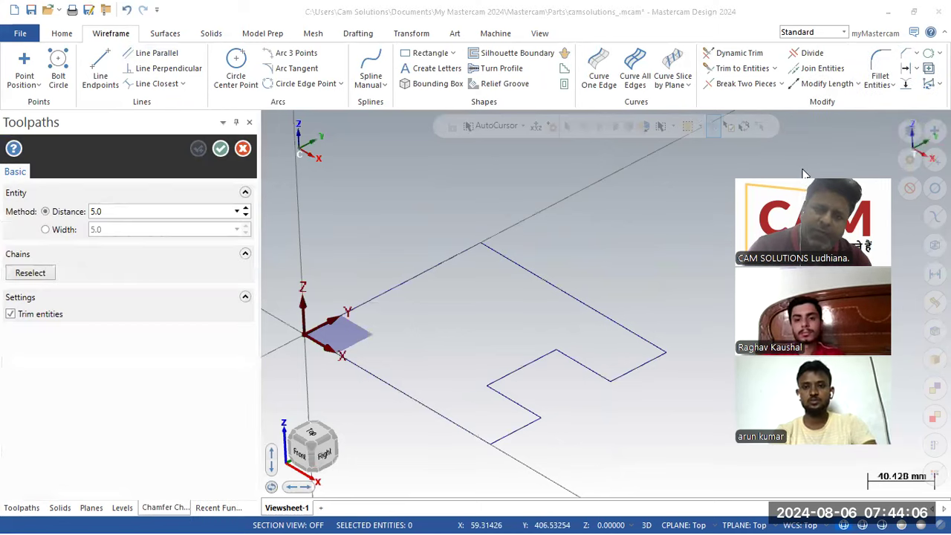
{"action": "left_click", "coordinate": [59, 487]}
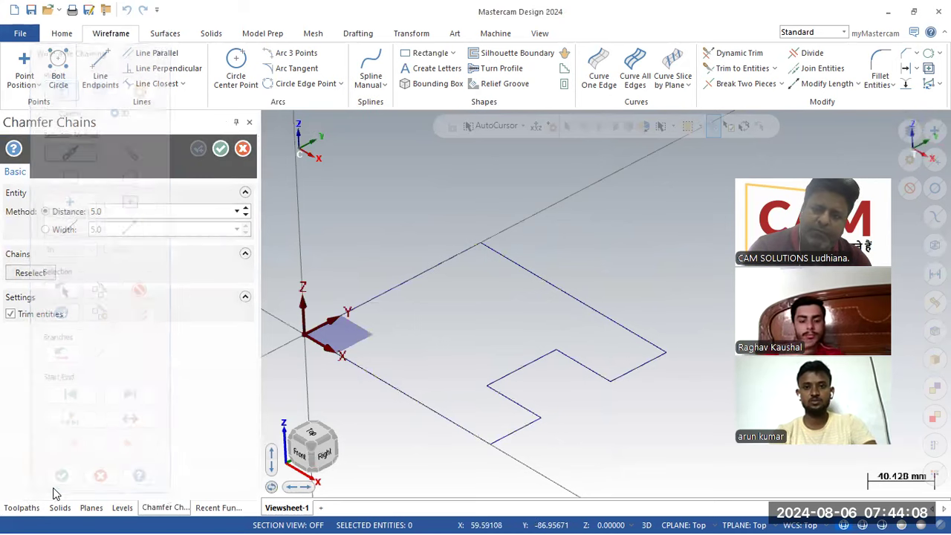
- Set the chain chamfer distance to 8 mm and apply it with trimming to the notched profile's corners
{"action": "left_click", "coordinate": [123, 213]}
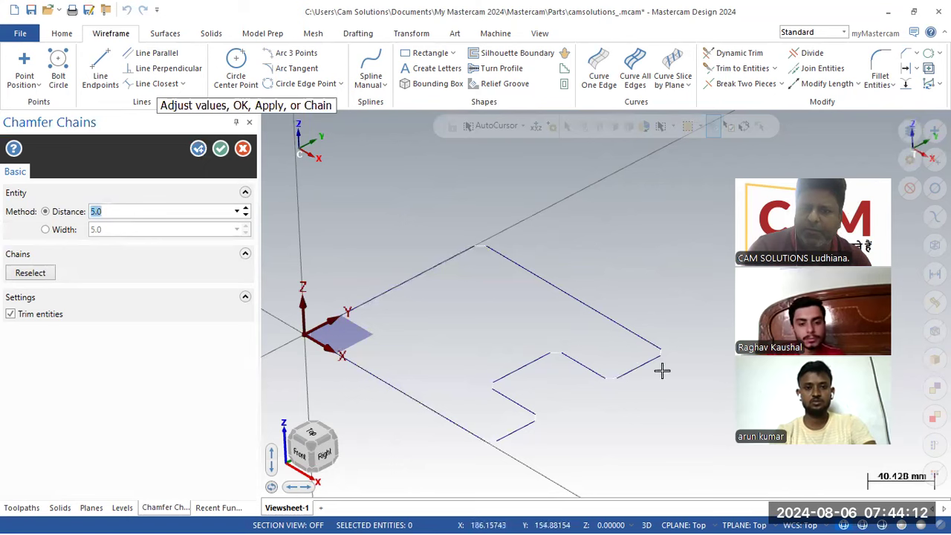
{"action": "scroll", "coordinate": [643, 378], "scroll_direction": "up", "scroll_amount": 1}
{"action": "left_click", "coordinate": [246, 208]}
{"action": "left_click", "coordinate": [246, 209]}
{"action": "left_click", "coordinate": [246, 209]}
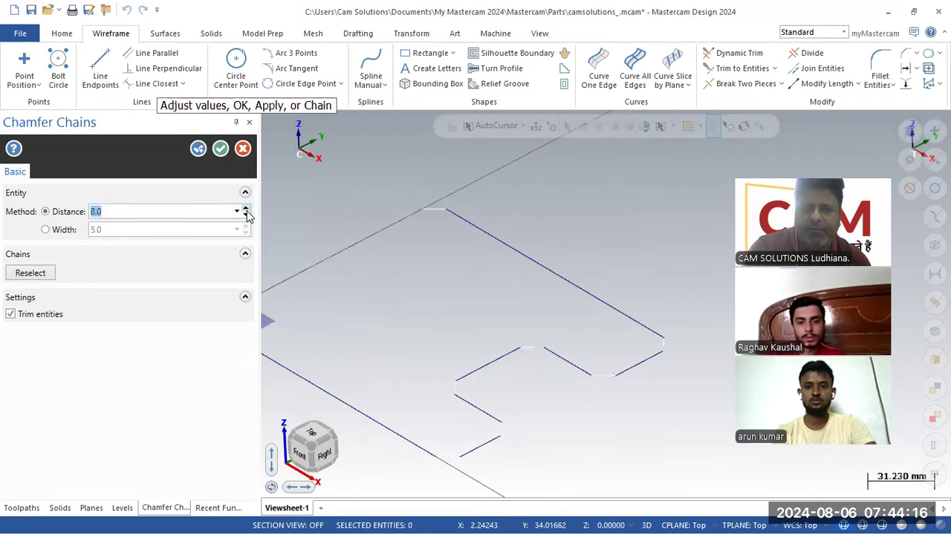
{"action": "scroll", "coordinate": [591, 274], "scroll_direction": "down", "scroll_amount": 1}
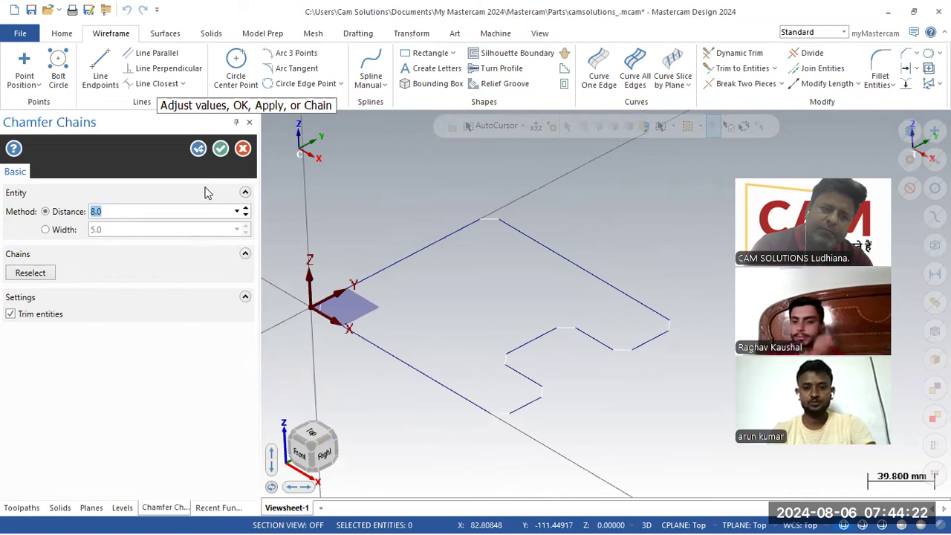
{"action": "left_click", "coordinate": [220, 149]}
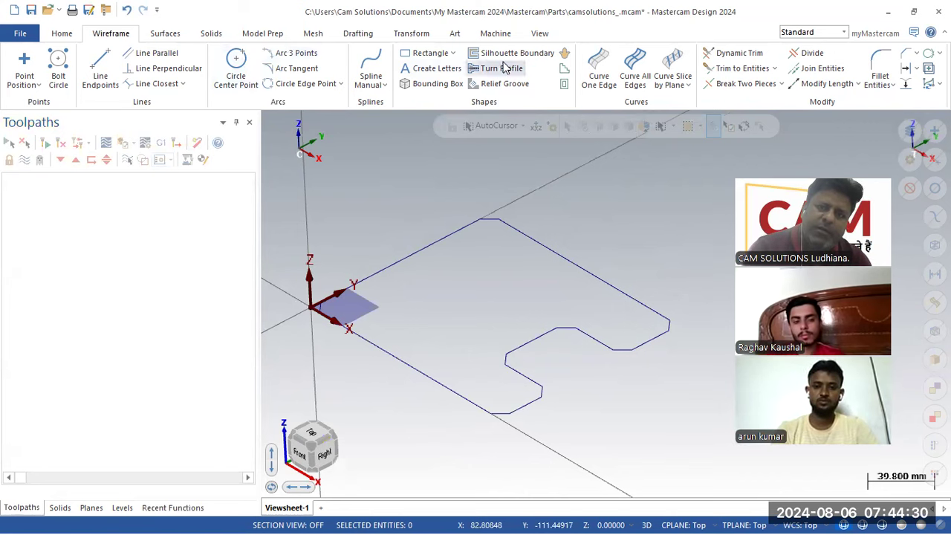
- Draw a smaller rectangle straddling the notched profile's edge along the Y axis
{"action": "left_click", "coordinate": [428, 52]}
{"action": "left_click", "coordinate": [344, 251]}
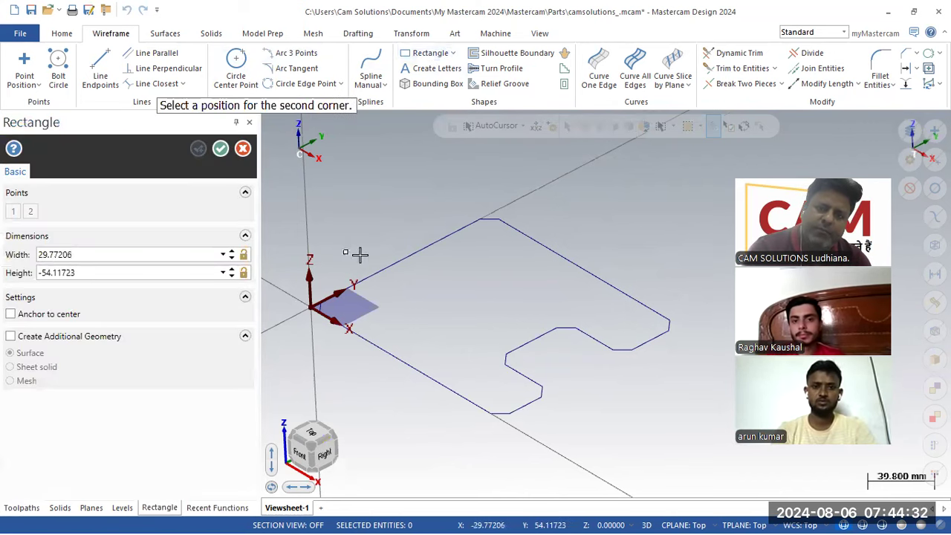
{"action": "left_click", "coordinate": [475, 265]}
{"action": "left_click", "coordinate": [219, 148]}
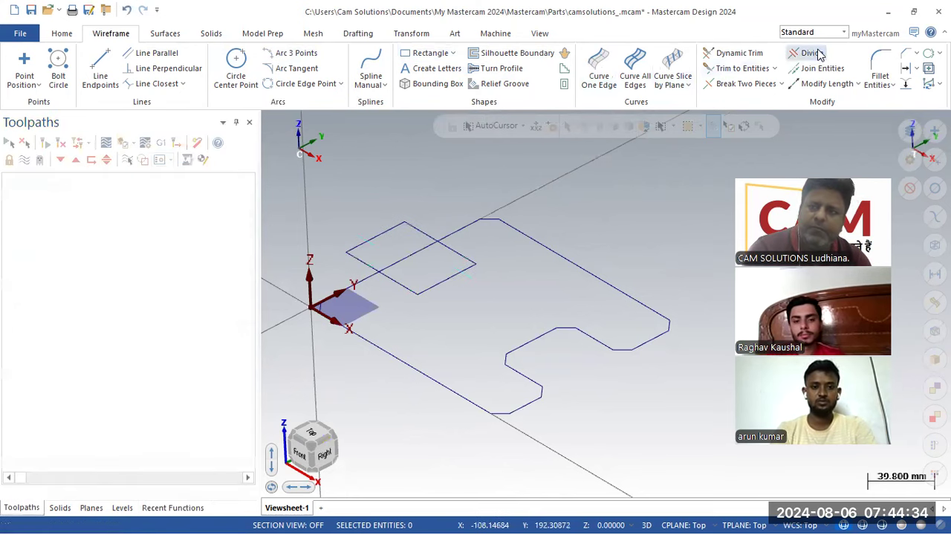
- Chamfer the two -X corners of the small rectangle with Chamfer Entities, using the 1 Distance method at 5 mm
{"action": "left_click", "coordinate": [909, 53]}
{"action": "left_click", "coordinate": [905, 70]}
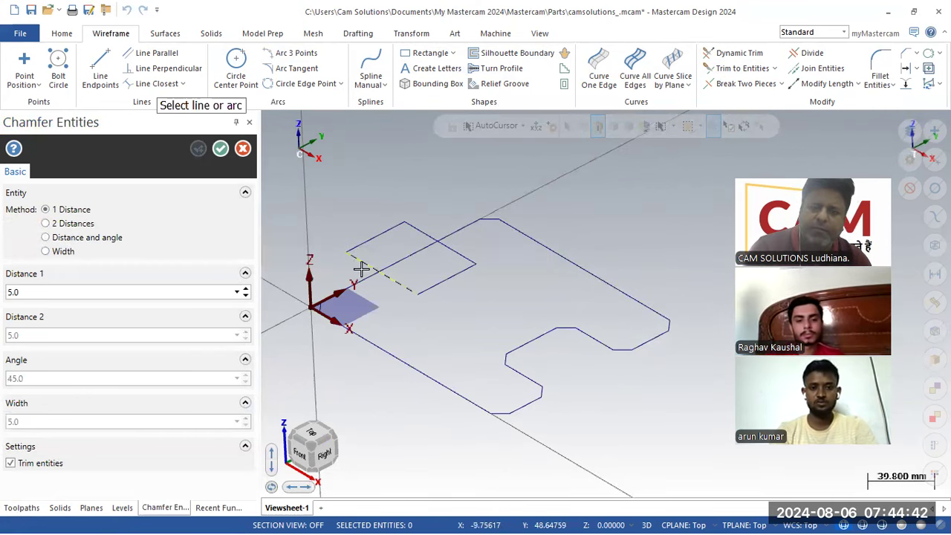
{"action": "scroll", "coordinate": [374, 230], "scroll_direction": "up", "scroll_amount": 1}
{"action": "left_click", "coordinate": [385, 230]}
{"action": "left_click", "coordinate": [431, 226]}
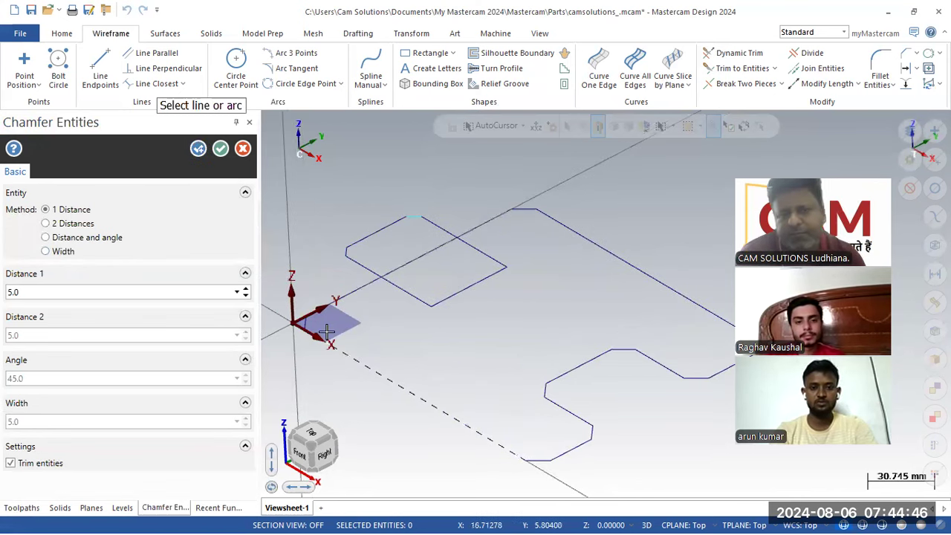
- Chamfer the small rectangle's corner nearest the X axis using the Width method with an 11 mm width
{"action": "left_click", "coordinate": [54, 256]}
{"action": "scroll", "coordinate": [438, 319], "scroll_direction": "up", "scroll_amount": 2}
{"action": "left_click", "coordinate": [389, 280]}
{"action": "left_click", "coordinate": [463, 275]}
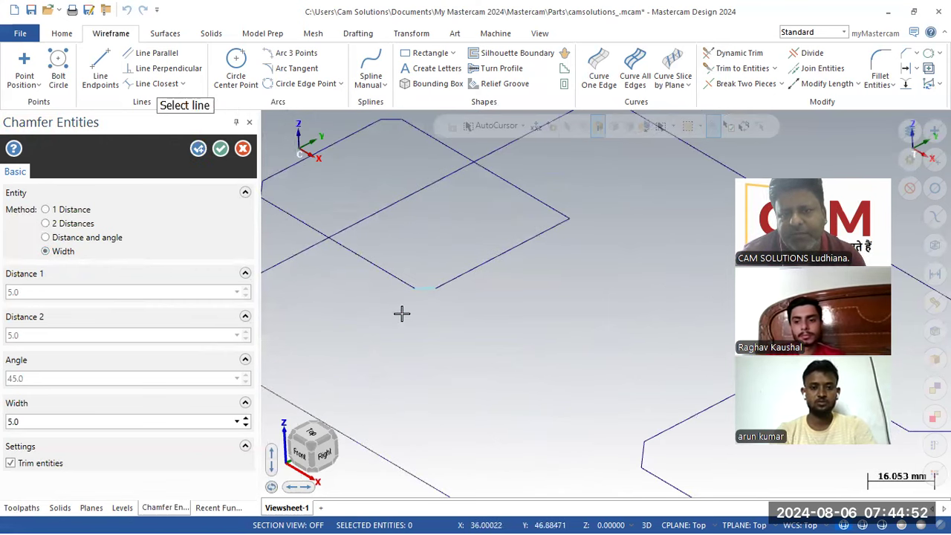
{"action": "left_click", "coordinate": [246, 417]}
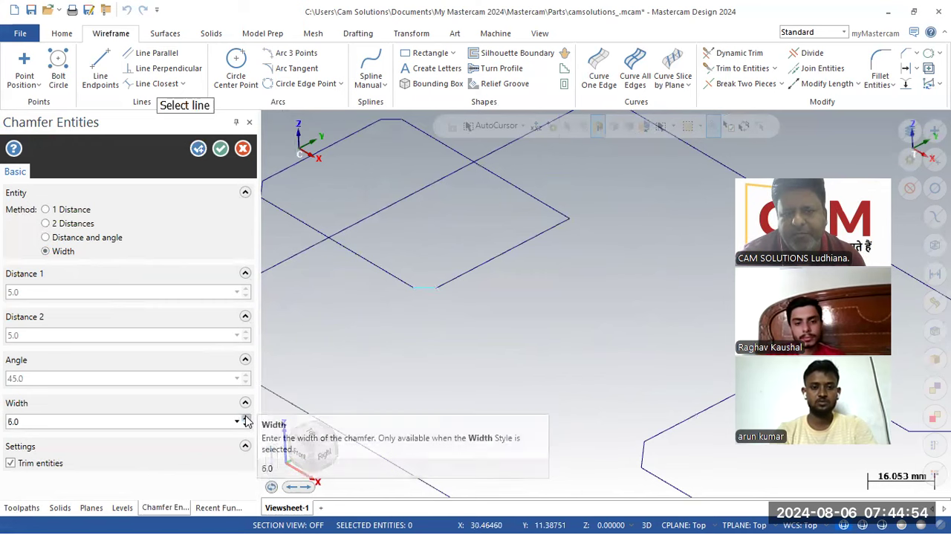
{"action": "left_click", "coordinate": [246, 418]}
{"action": "left_click", "coordinate": [246, 418]}
{"action": "left_click", "coordinate": [246, 417]}
{"action": "left_click", "coordinate": [246, 417]}
{"action": "left_click", "coordinate": [246, 418]}
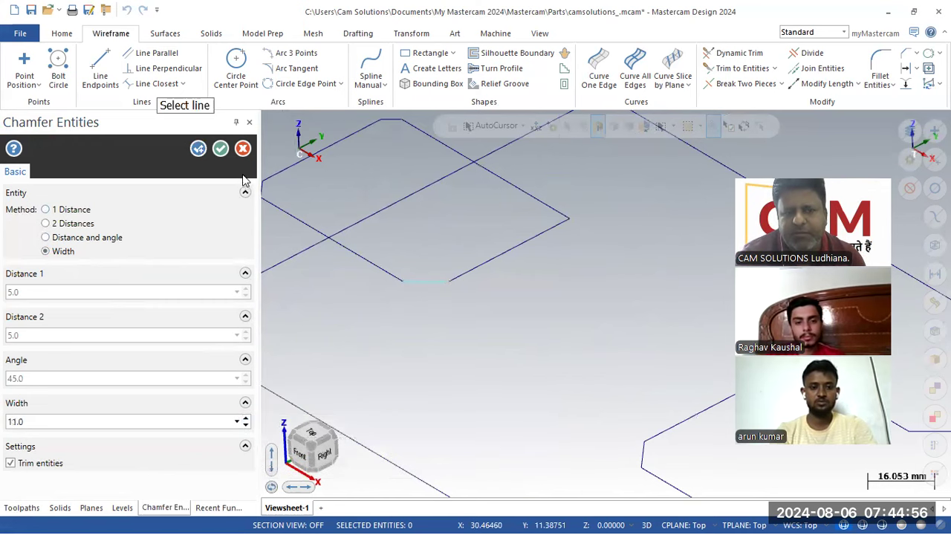
{"action": "left_click", "coordinate": [221, 148]}
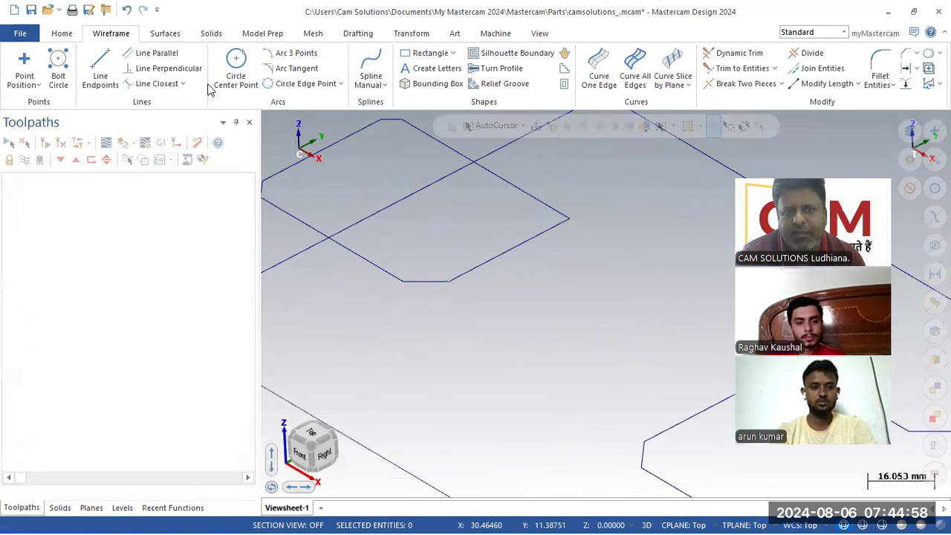
- Add a parallel dimension between the endpoints of the width-method chamfer line and place it beside the line
{"action": "left_click", "coordinate": [357, 34]}
{"action": "left_click", "coordinate": [130, 83]}
{"action": "left_click", "coordinate": [404, 288]}
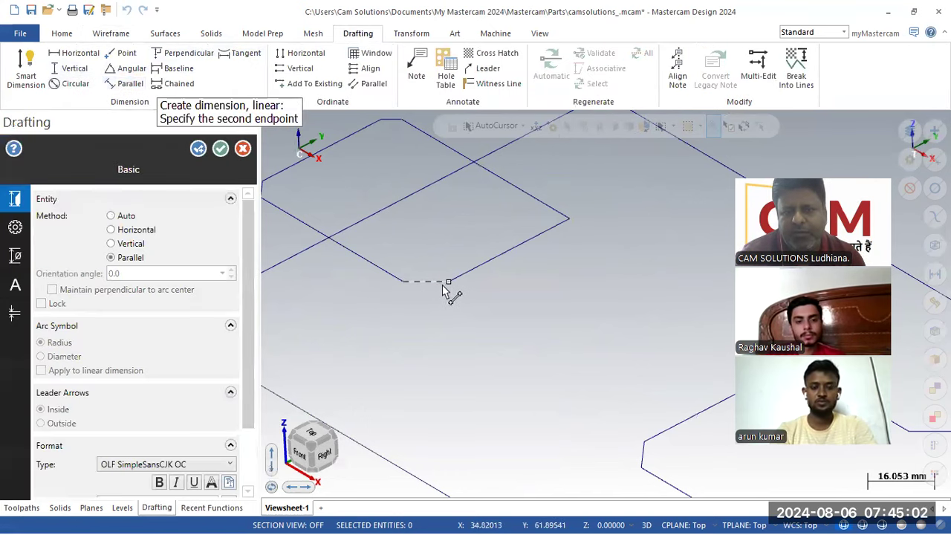
{"action": "left_click", "coordinate": [448, 283]}
{"action": "left_click", "coordinate": [471, 315]}
{"action": "middle_click_drag", "start_coordinate": [403, 369], "coordinate": [444, 356]}
{"action": "scroll", "coordinate": [486, 465], "scroll_direction": "down", "scroll_amount": 6}
{"action": "scroll", "coordinate": [469, 254], "scroll_direction": "up", "scroll_amount": 4}
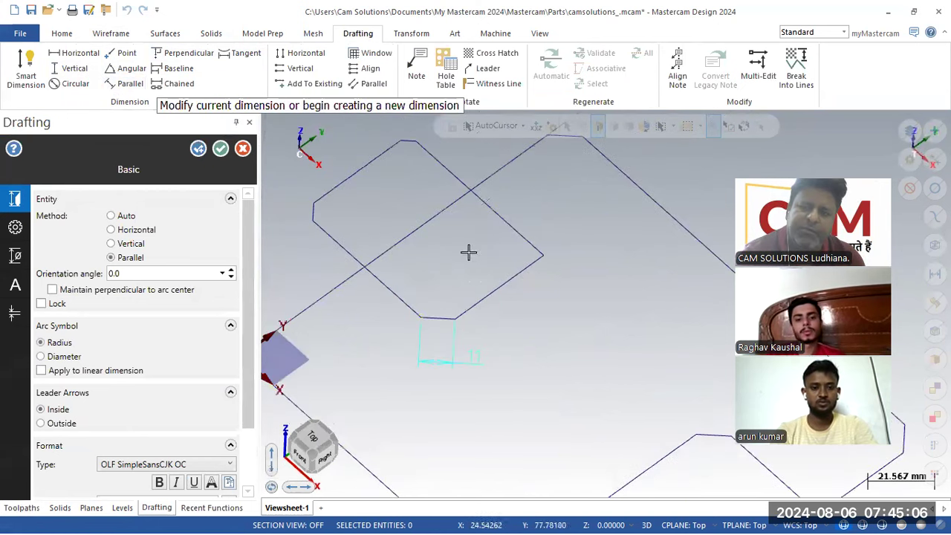
{"action": "scroll", "coordinate": [531, 378], "scroll_direction": "down", "scroll_amount": 5}
{"action": "scroll", "coordinate": [499, 297], "scroll_direction": "up", "scroll_amount": 2}
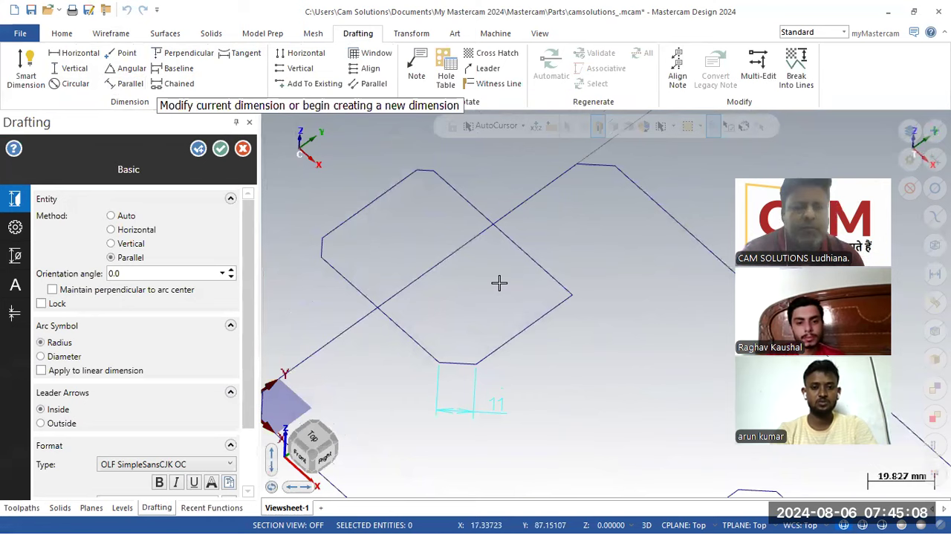
{"action": "left_click", "coordinate": [222, 150]}
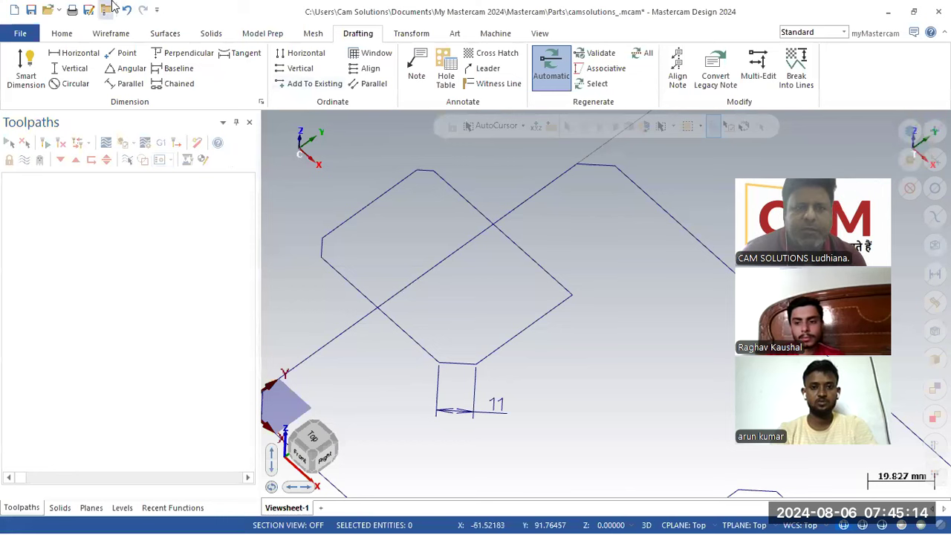
- Select the small rectangle's remaining sharp corner for Chamfer Entities, using the 1 Distance method at 5 mm
{"action": "left_click", "coordinate": [111, 34]}
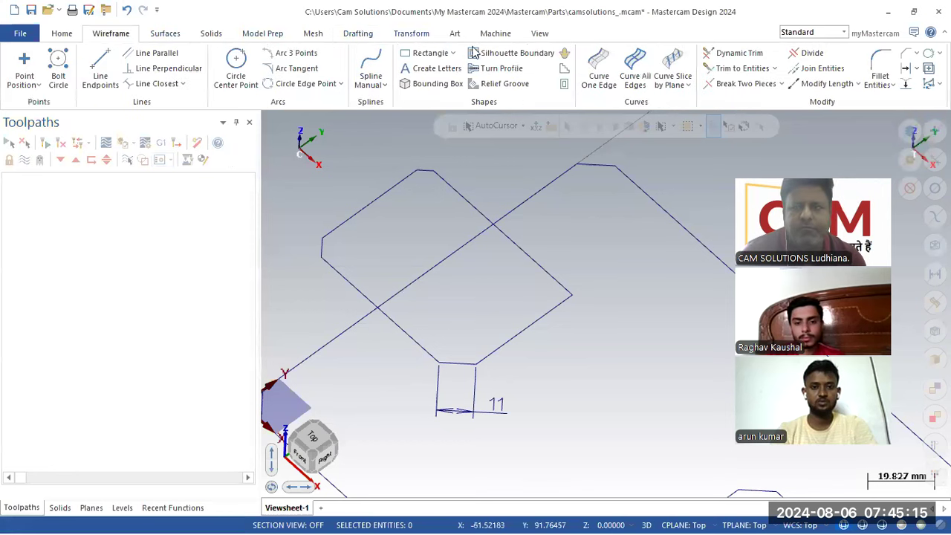
{"action": "left_click", "coordinate": [906, 68]}
{"action": "left_click", "coordinate": [89, 225]}
{"action": "left_click", "coordinate": [86, 211]}
{"action": "left_click", "coordinate": [547, 273]}
{"action": "left_click", "coordinate": [538, 316]}
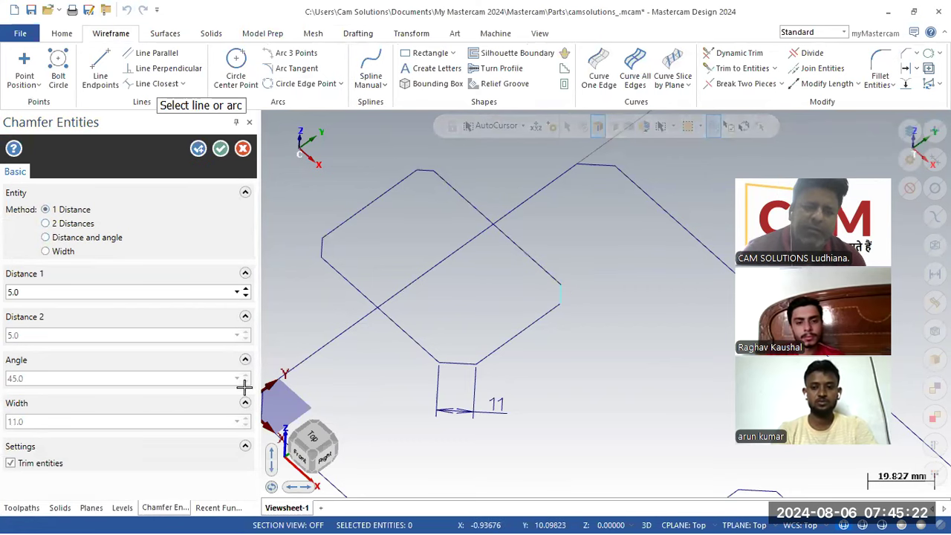
- Turn off entity trimming, set the corner's chamfer distance to 10 mm and apply the chamfer
{"action": "left_click", "coordinate": [38, 468]}
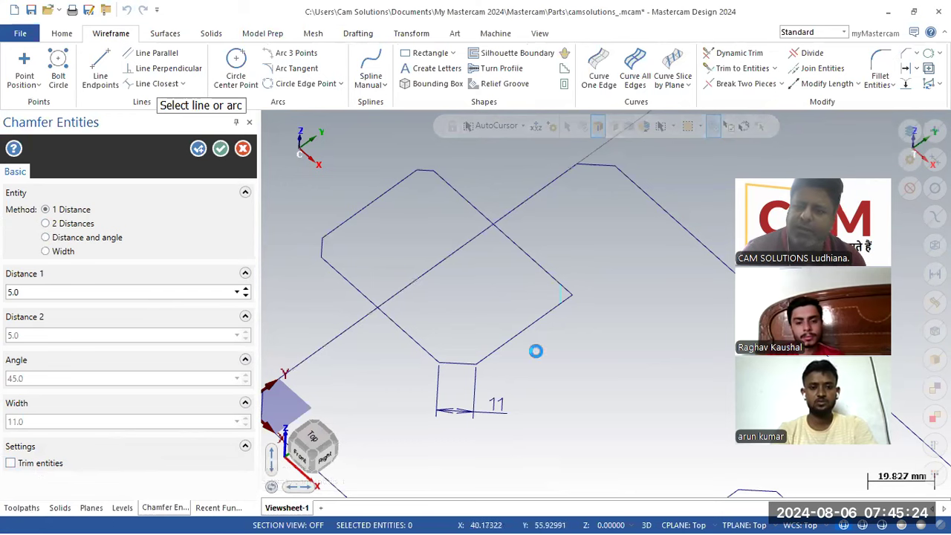
{"action": "left_click", "coordinate": [246, 290]}
{"action": "left_click", "coordinate": [246, 290]}
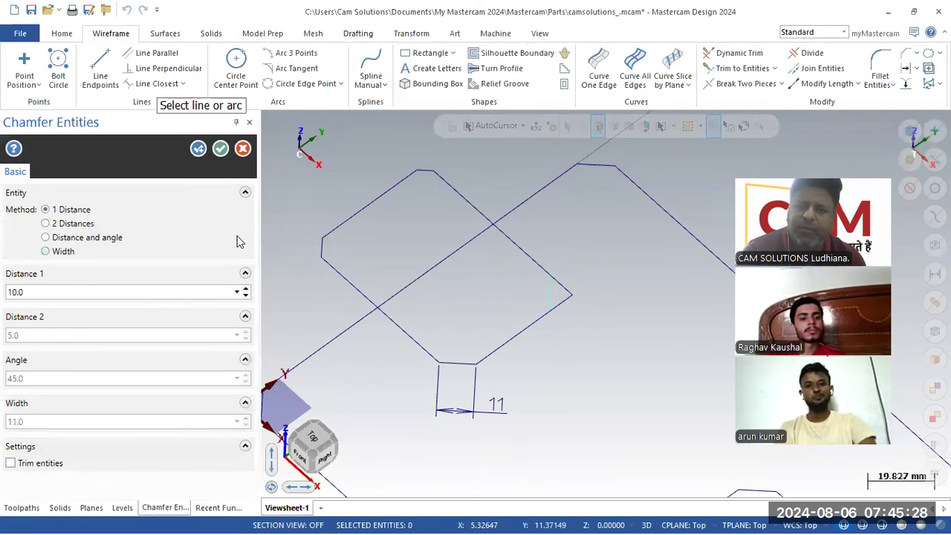
{"action": "left_click", "coordinate": [221, 148]}
- Examine the untrimmed corner chamfer up close and compare it with the other chamfers across the wireframe
{"action": "scroll", "coordinate": [632, 319], "scroll_direction": "up", "scroll_amount": 3}
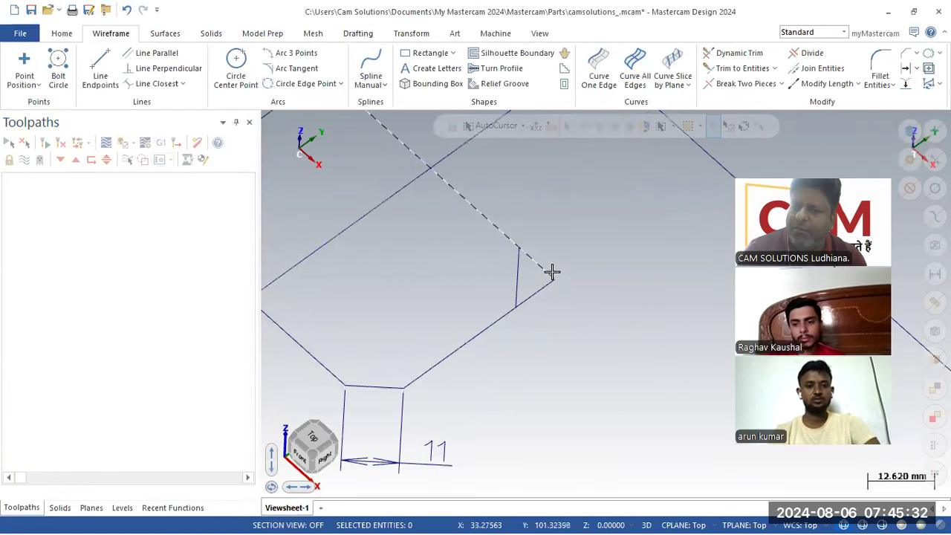
{"action": "scroll", "coordinate": [620, 386], "scroll_direction": "down", "scroll_amount": 3}
{"action": "scroll", "coordinate": [582, 381], "scroll_direction": "down", "scroll_amount": 2}
{"action": "scroll", "coordinate": [438, 247], "scroll_direction": "up", "scroll_amount": 1}
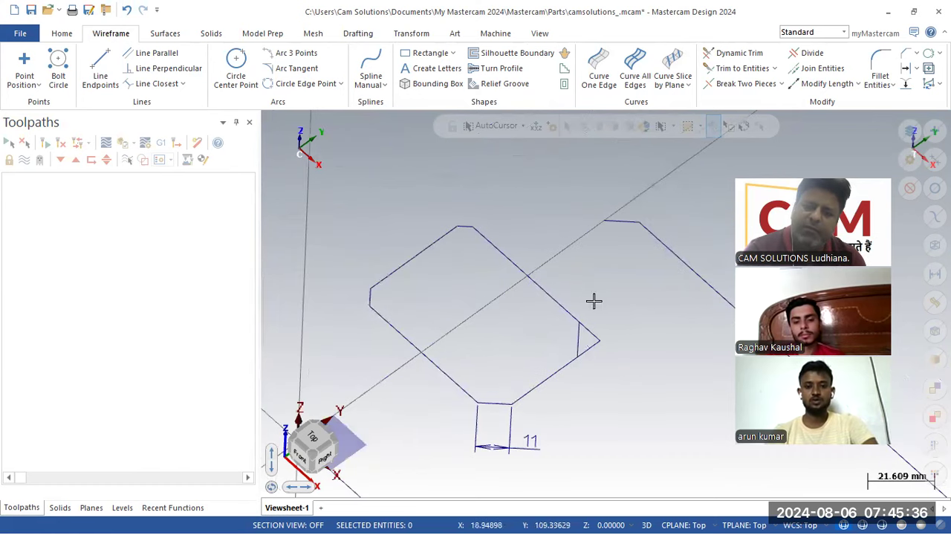
{"action": "scroll", "coordinate": [531, 206], "scroll_direction": "down", "scroll_amount": 6}
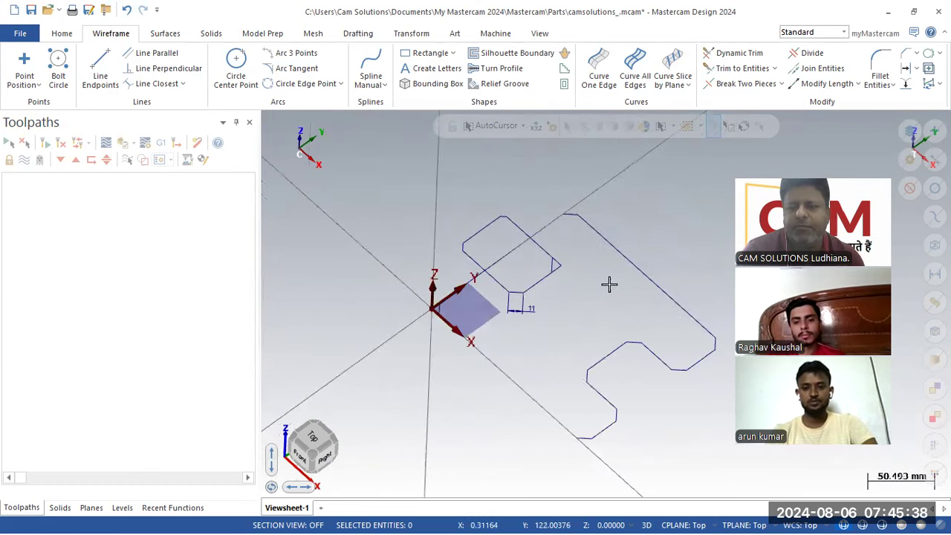
{"action": "scroll", "coordinate": [645, 324], "scroll_direction": "up", "scroll_amount": 2}
{"action": "middle_click_drag", "start_coordinate": [647, 329], "coordinate": [576, 331]}
{"action": "scroll", "coordinate": [486, 329], "scroll_direction": "down", "scroll_amount": 2}
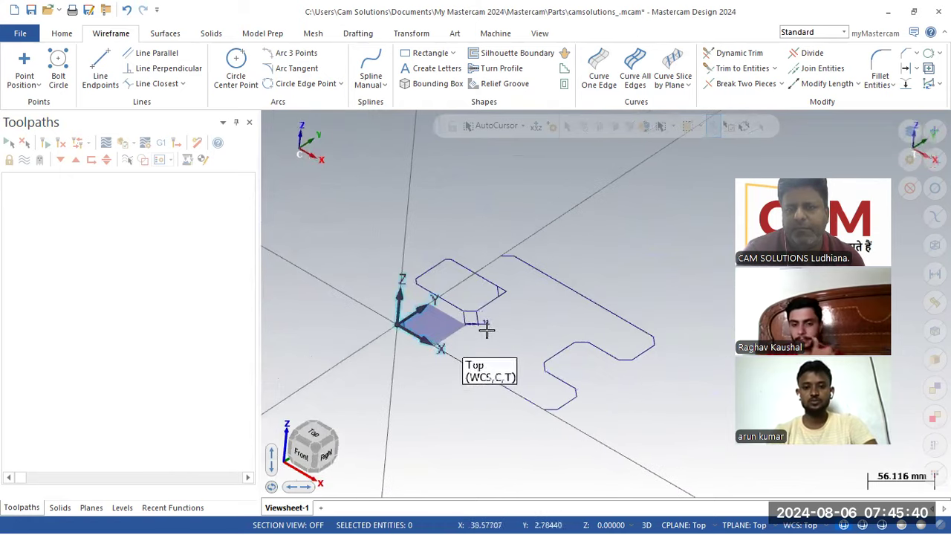
{"action": "scroll", "coordinate": [602, 325], "scroll_direction": "up", "scroll_amount": 2}
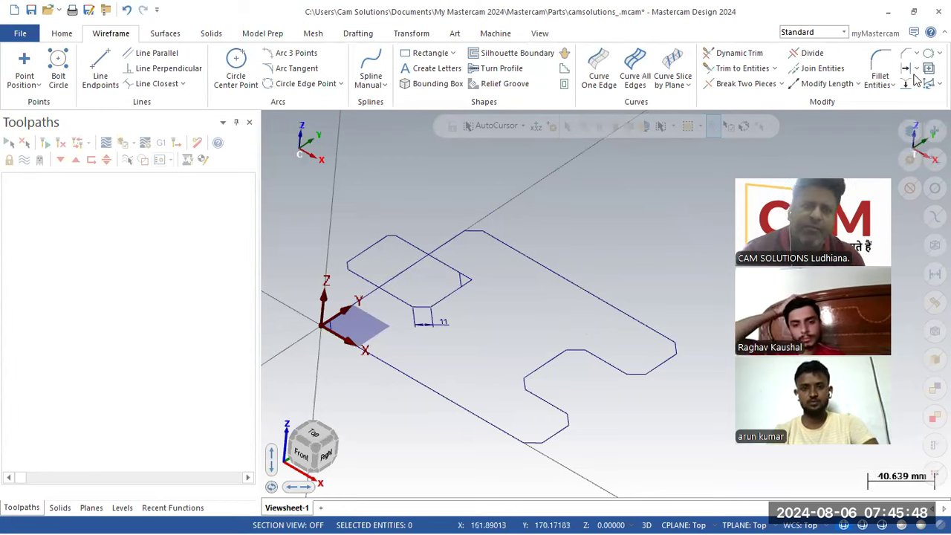
{"action": "left_click", "coordinate": [215, 34]}
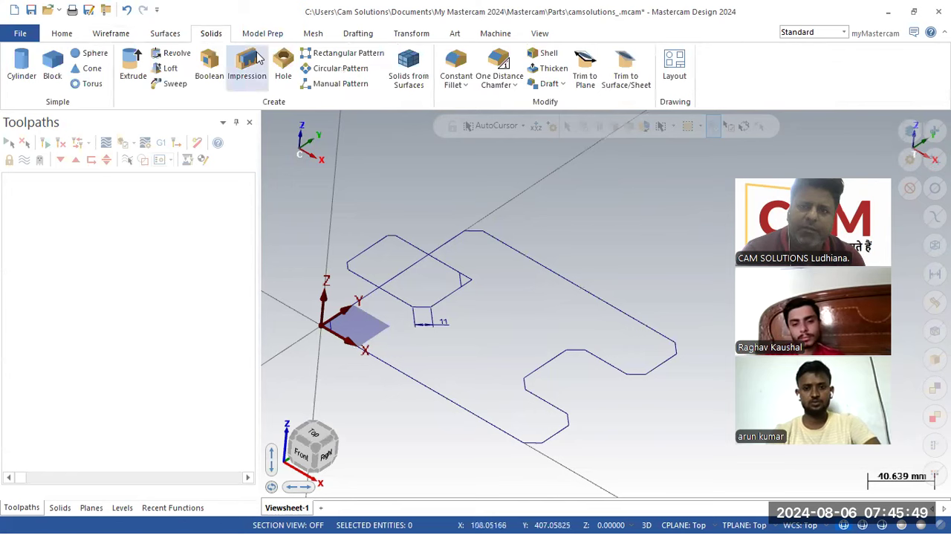
{"action": "left_click", "coordinate": [504, 86]}
{"action": "left_click", "coordinate": [395, 163]}
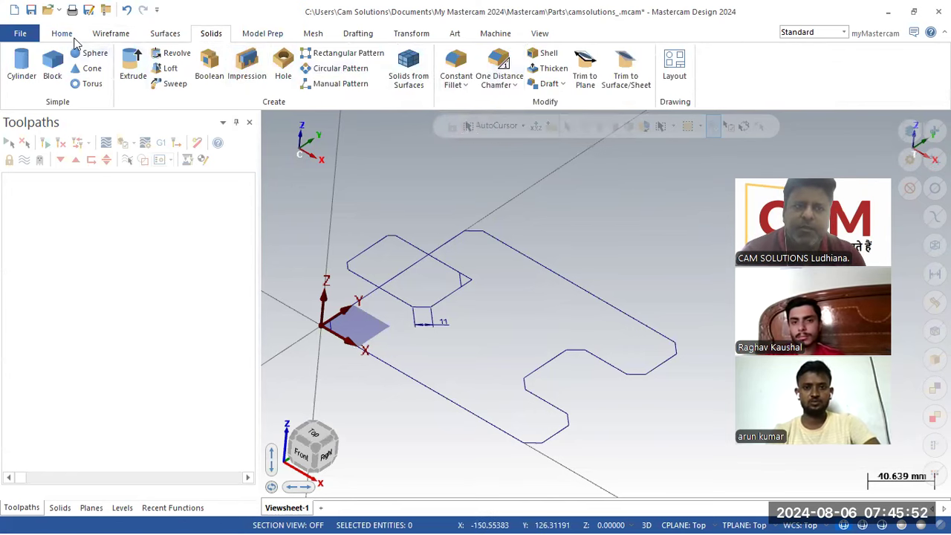
- Set up a machine group with the default mill for the current part
{"action": "left_click", "coordinate": [62, 35]}
{"action": "left_click", "coordinate": [494, 34]}
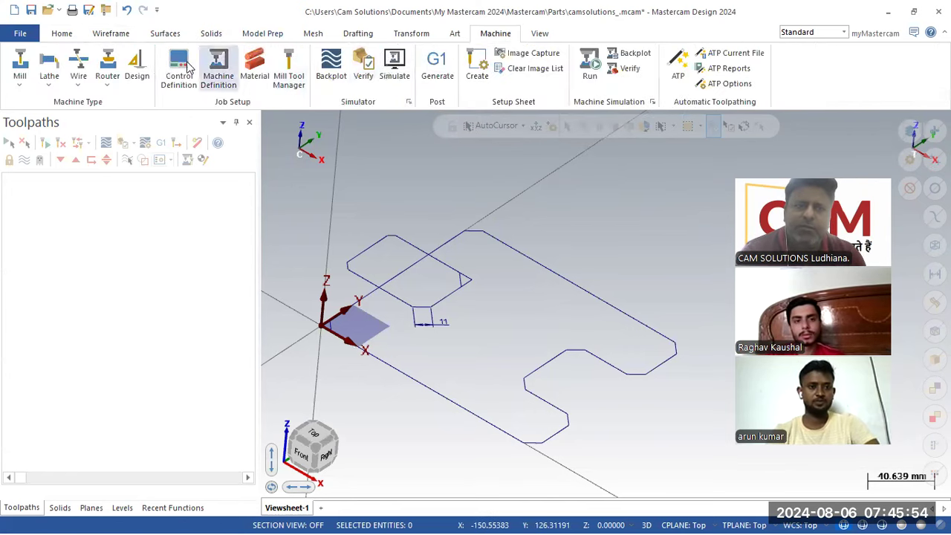
{"action": "left_click", "coordinate": [20, 86]}
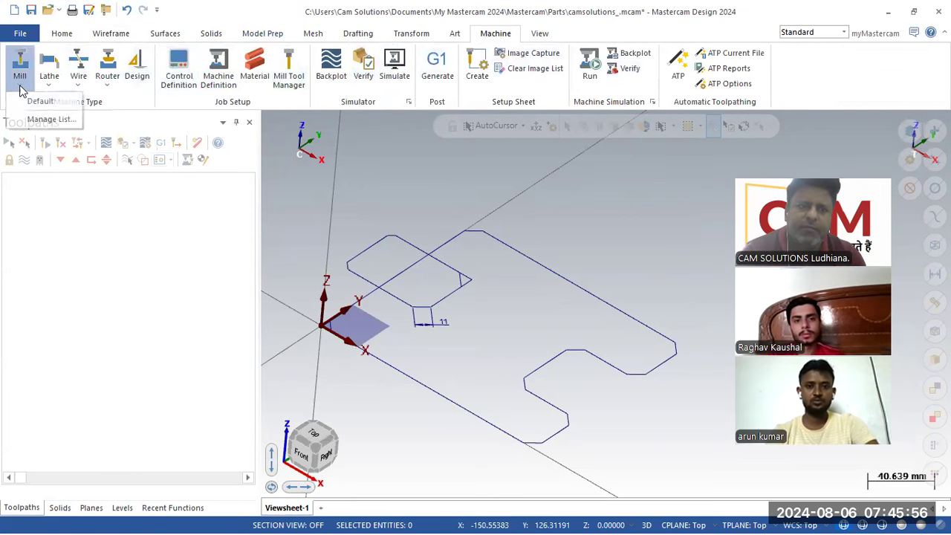
{"action": "left_click", "coordinate": [37, 101]}
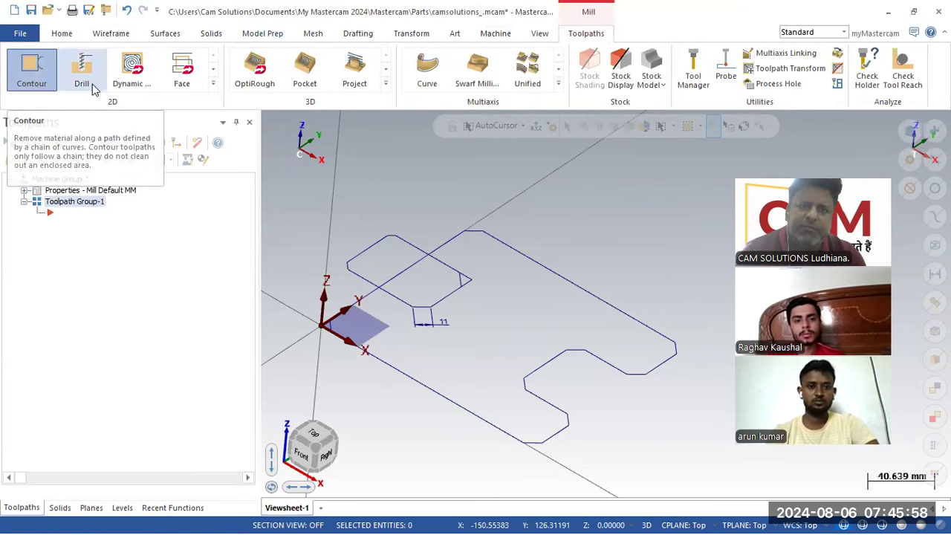
{"action": "left_click", "coordinate": [212, 83]}
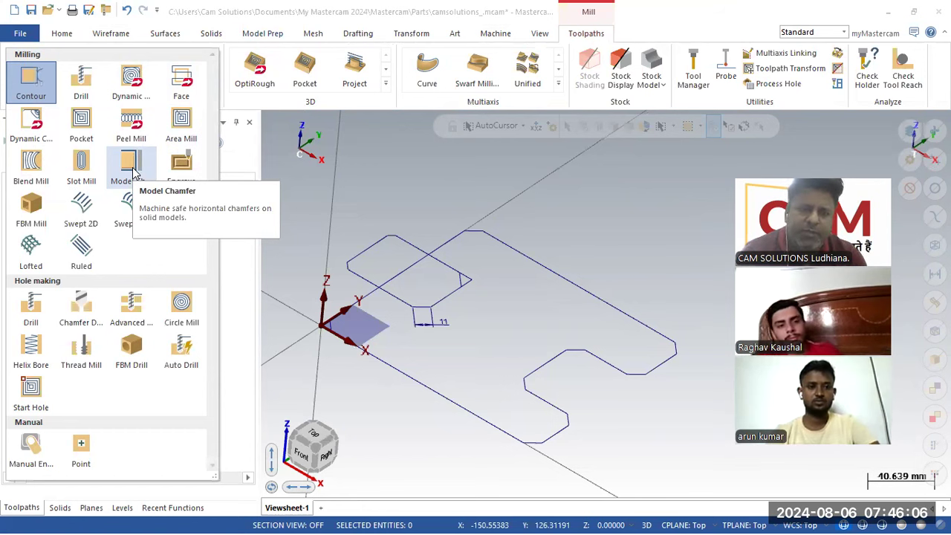
{"action": "left_click", "coordinate": [409, 196]}
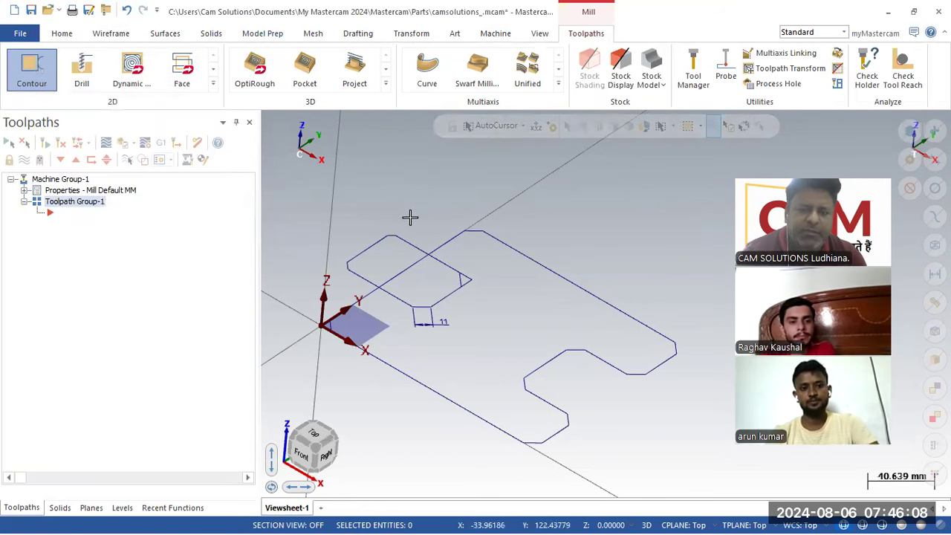
{"action": "scroll", "coordinate": [475, 379], "scroll_direction": "up", "scroll_amount": 2}
{"action": "scroll", "coordinate": [465, 378], "scroll_direction": "down", "scroll_amount": 1}
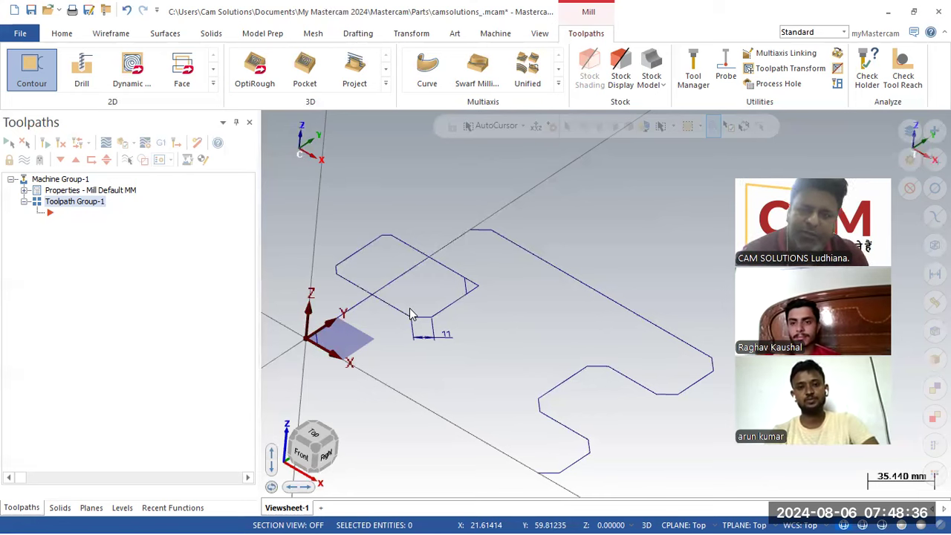
{"action": "scroll", "coordinate": [416, 386], "scroll_direction": "up", "scroll_amount": 1}
{"action": "scroll", "coordinate": [377, 383], "scroll_direction": "up", "scroll_amount": 1}
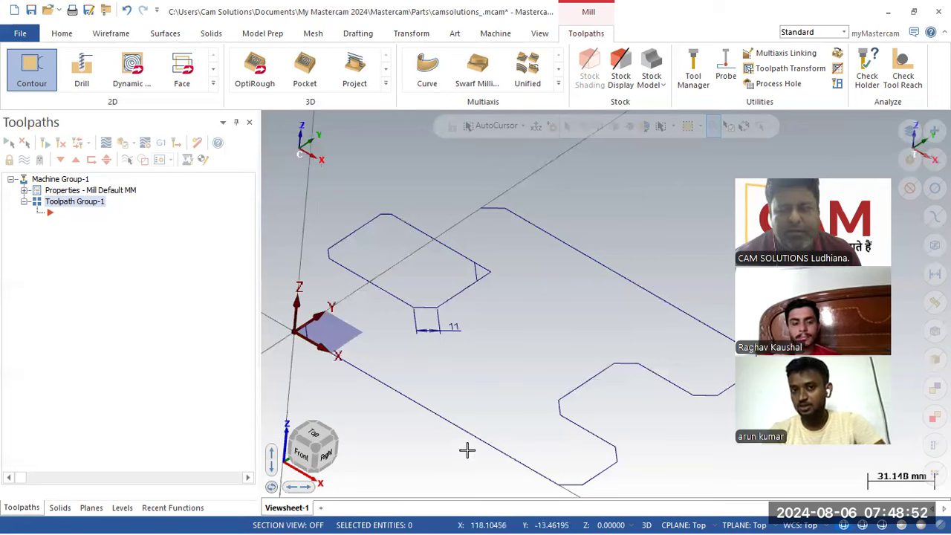
{"action": "scroll", "coordinate": [460, 459], "scroll_direction": "up", "scroll_amount": 2}
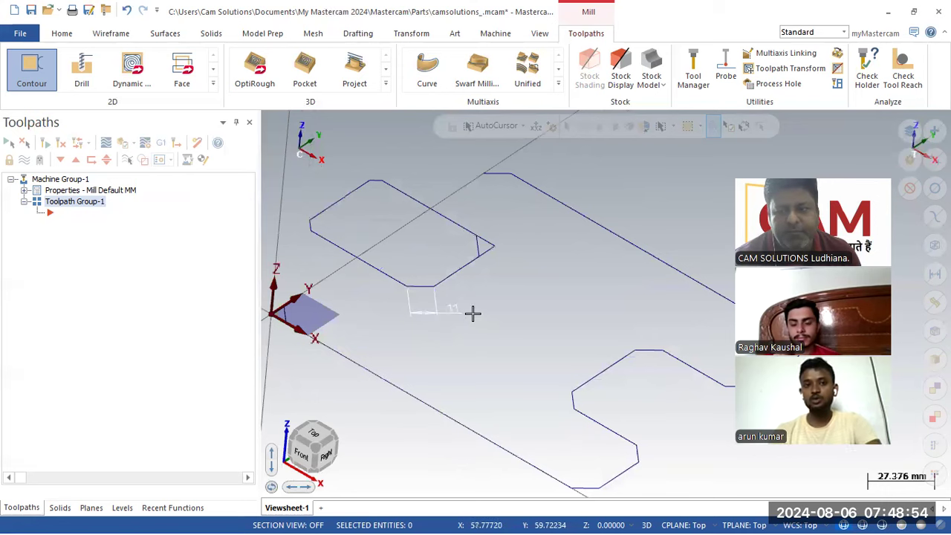
{"action": "scroll", "coordinate": [472, 313], "scroll_direction": "down", "scroll_amount": 1}
{"action": "scroll", "coordinate": [473, 313], "scroll_direction": "down", "scroll_amount": 4}
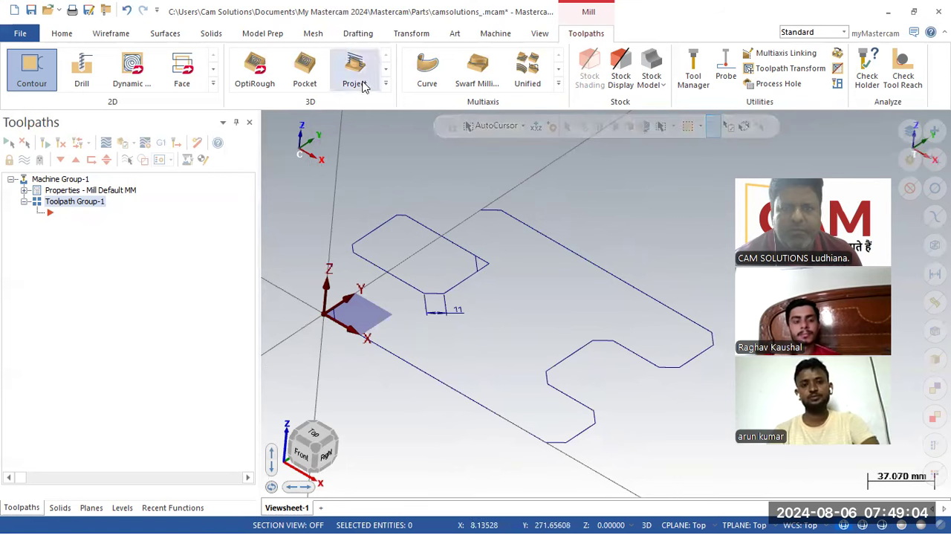
{"action": "left_click", "coordinate": [213, 83]}
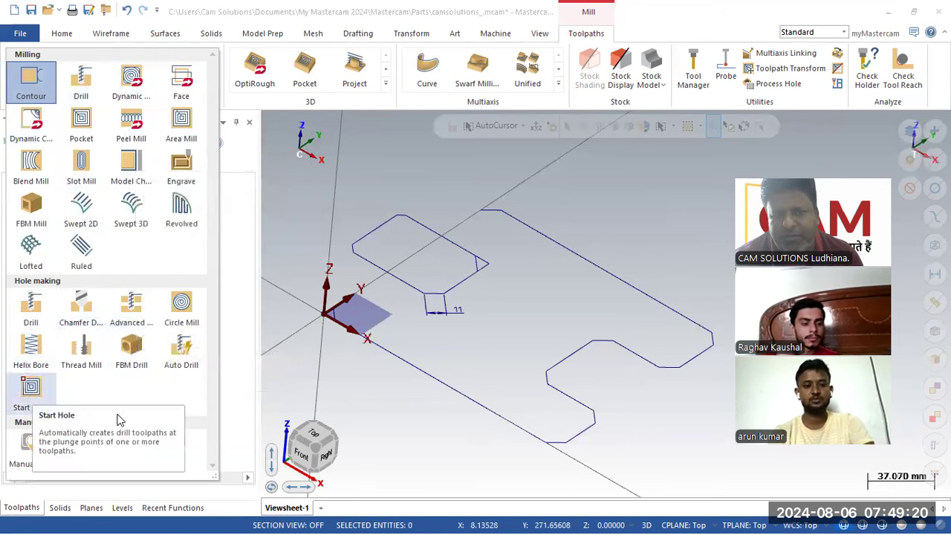
{"action": "left_click", "coordinate": [302, 291]}
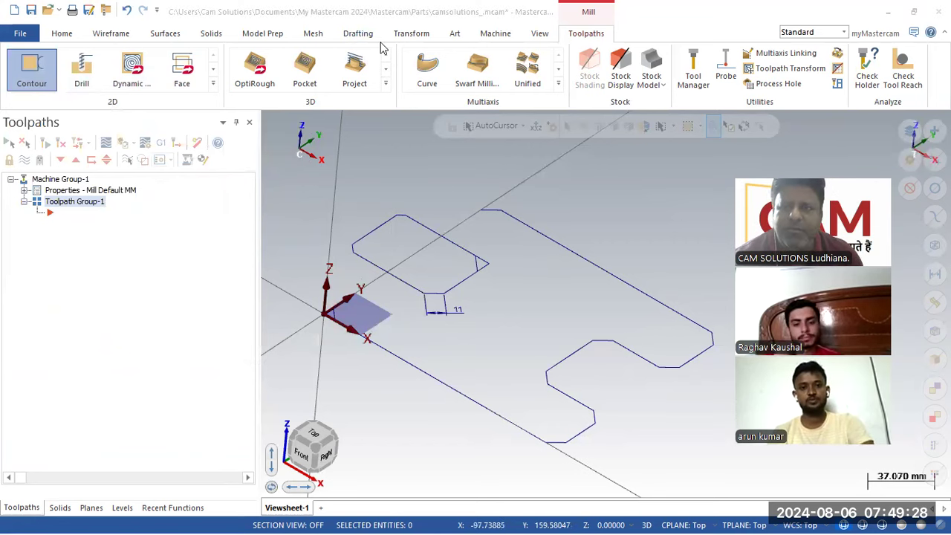
{"action": "left_click", "coordinate": [621, 242]}
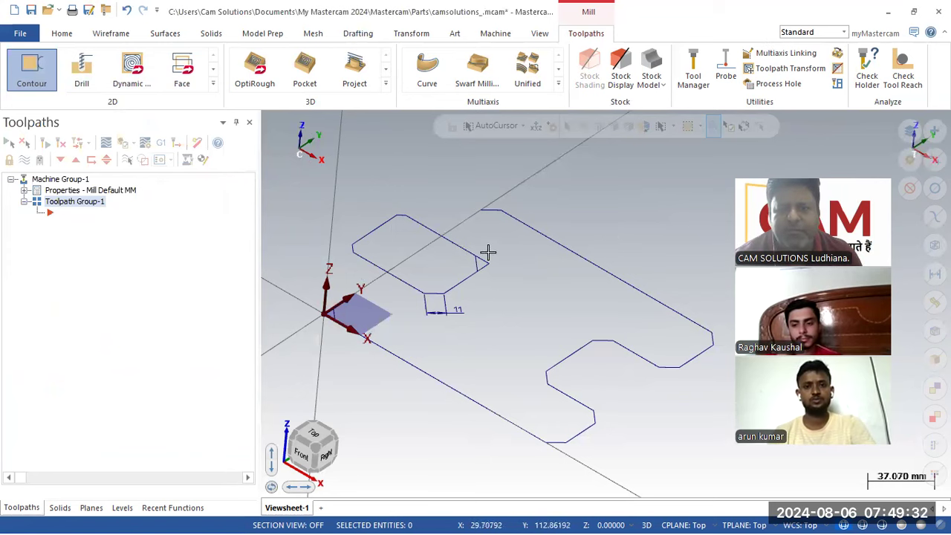